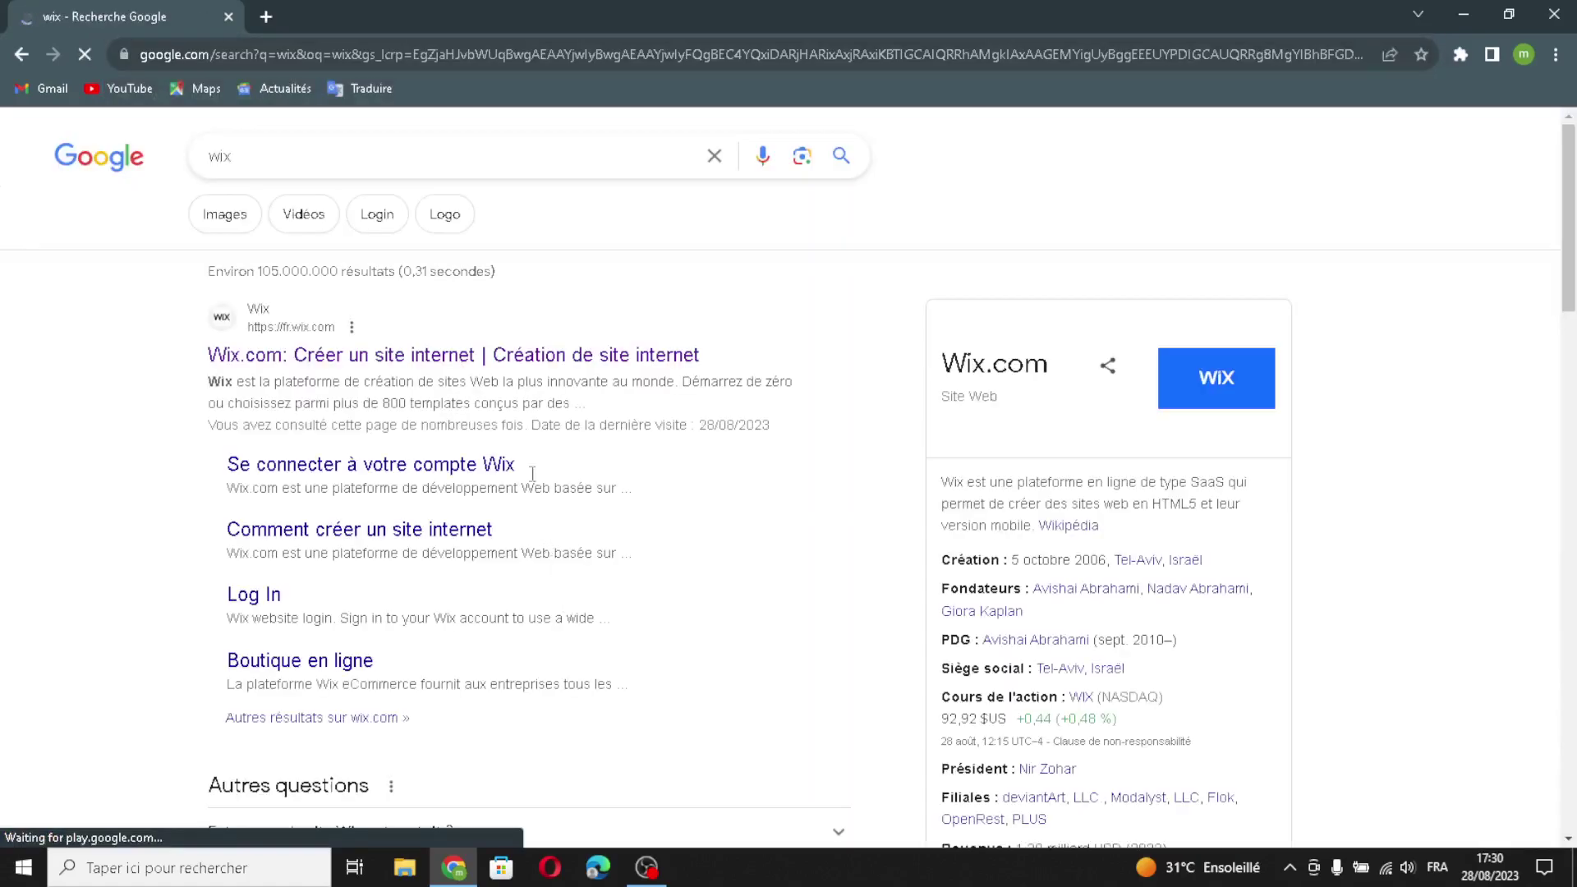
# Open the Wix site from the search results and start a new site built with Wix Editor
pyautogui.click(509, 358)
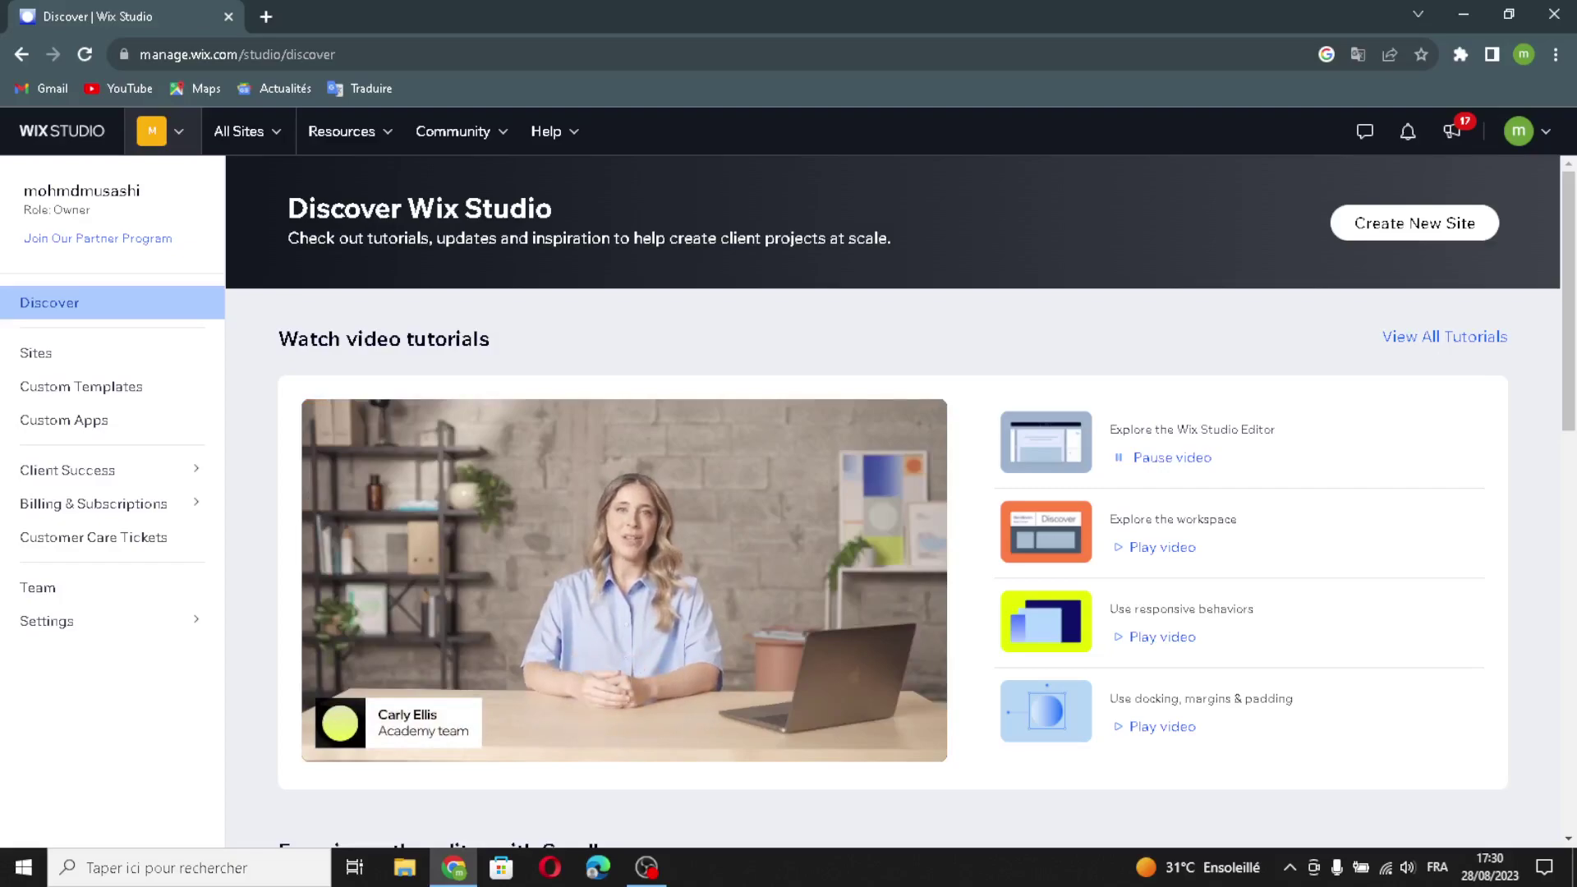
pyautogui.click(1398, 220)
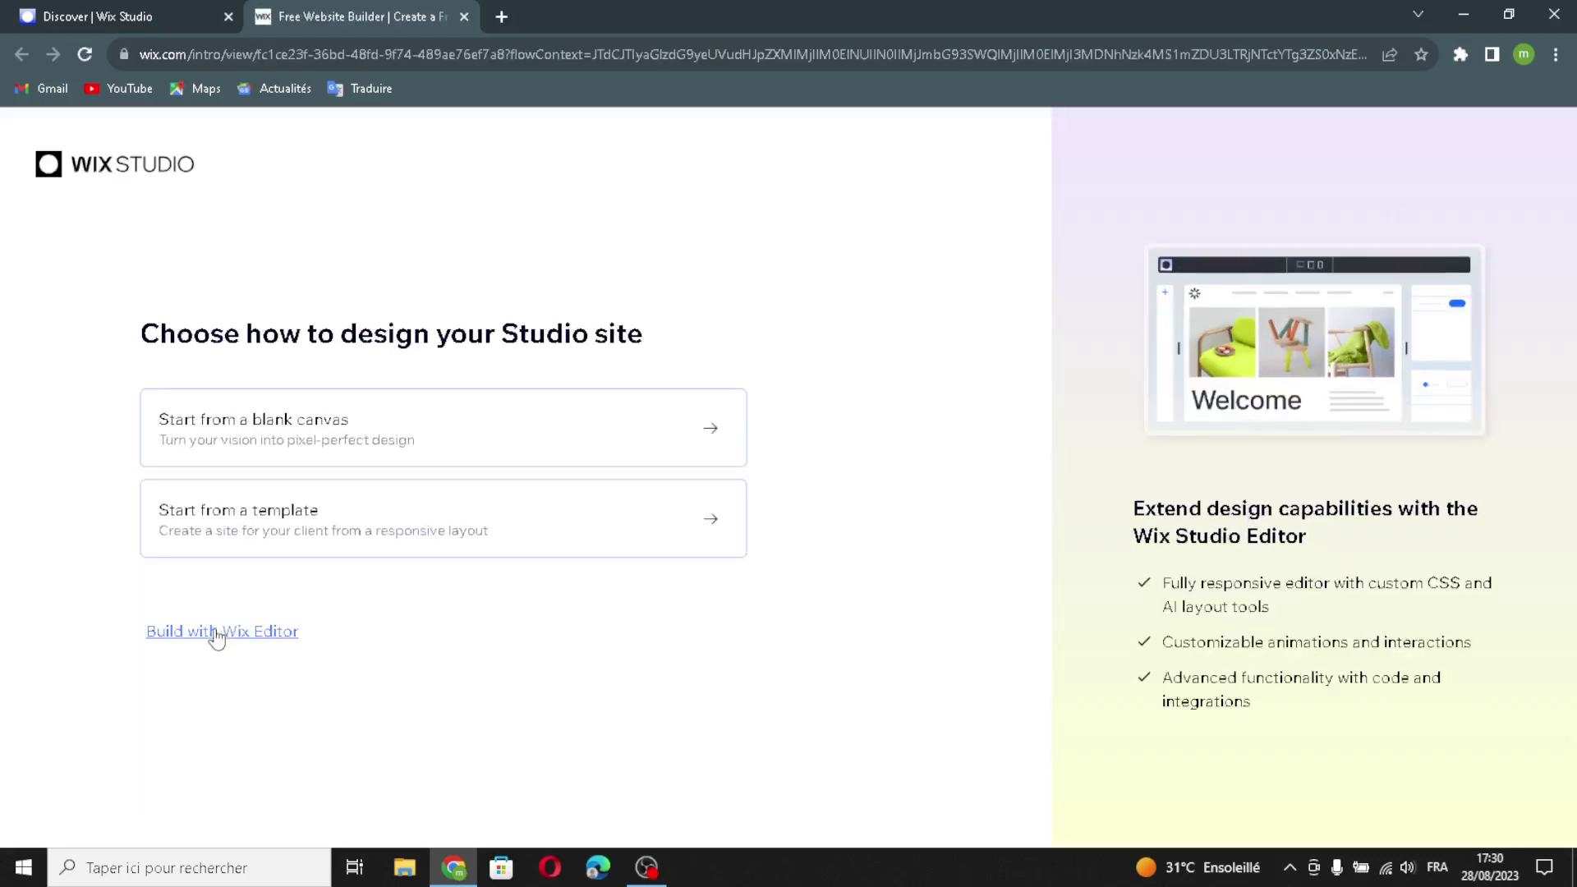
pyautogui.click(279, 632)
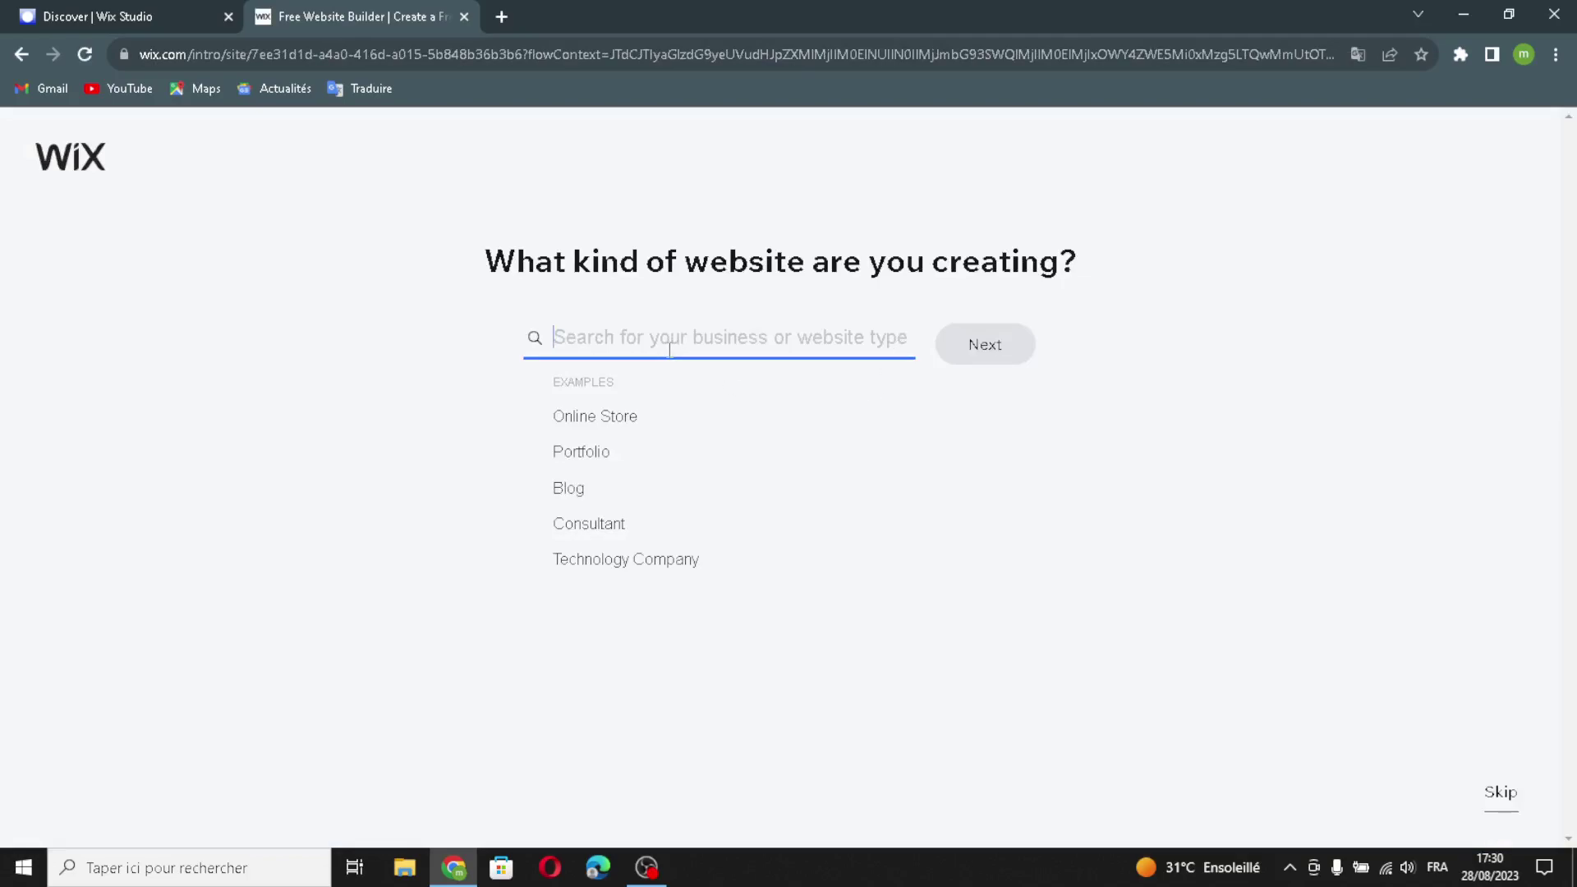
# Set the website type to Astrology Blog and name the website AstroVibe
pyautogui.write('pers')
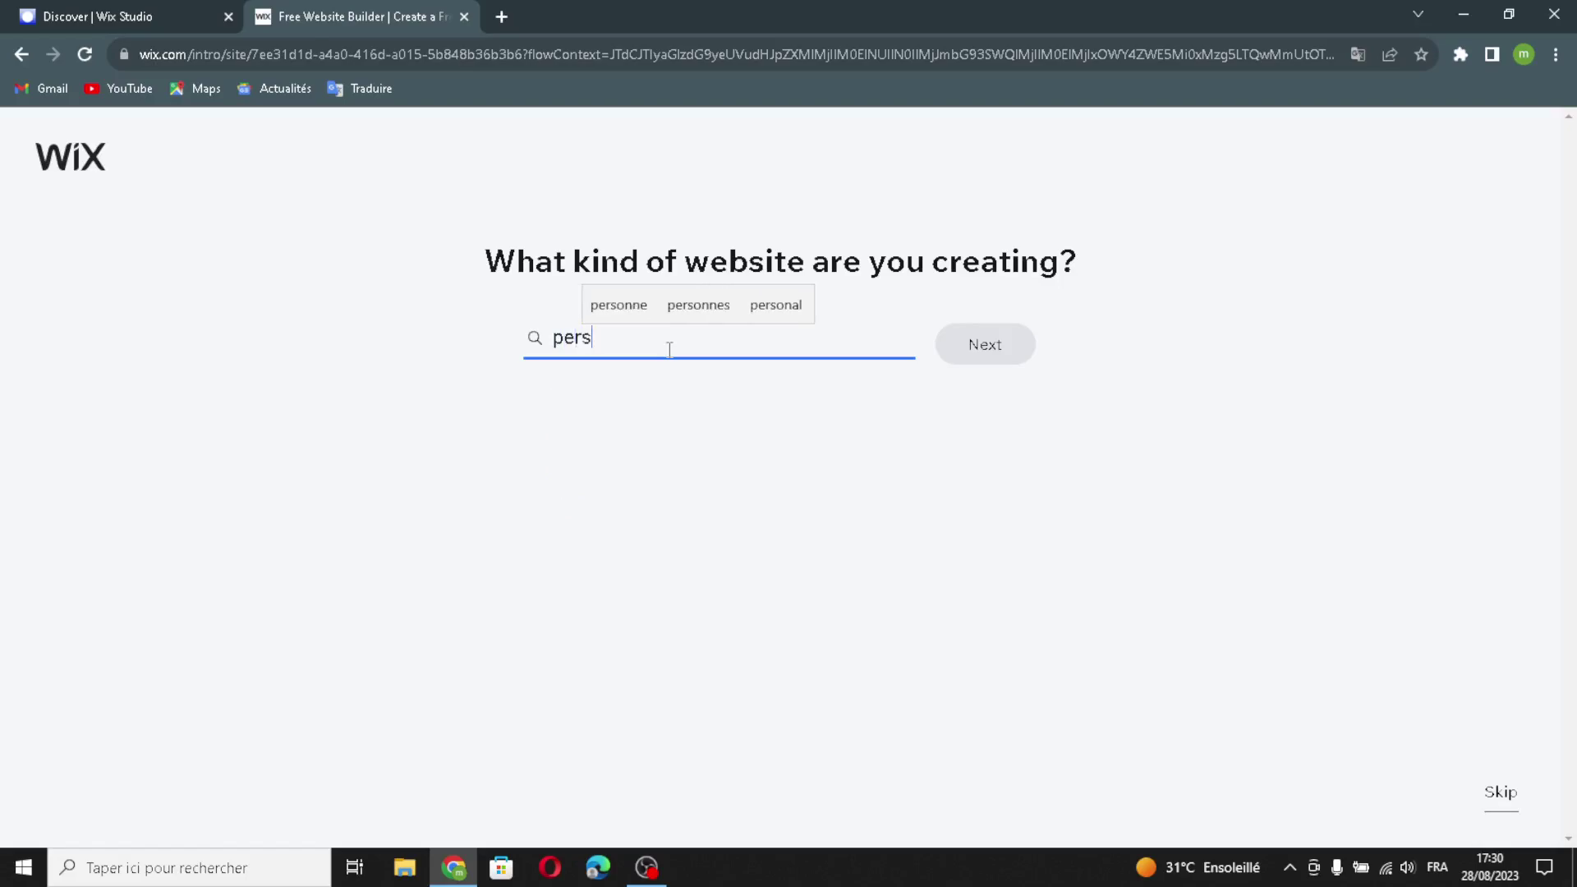
pyautogui.write('onaliz')
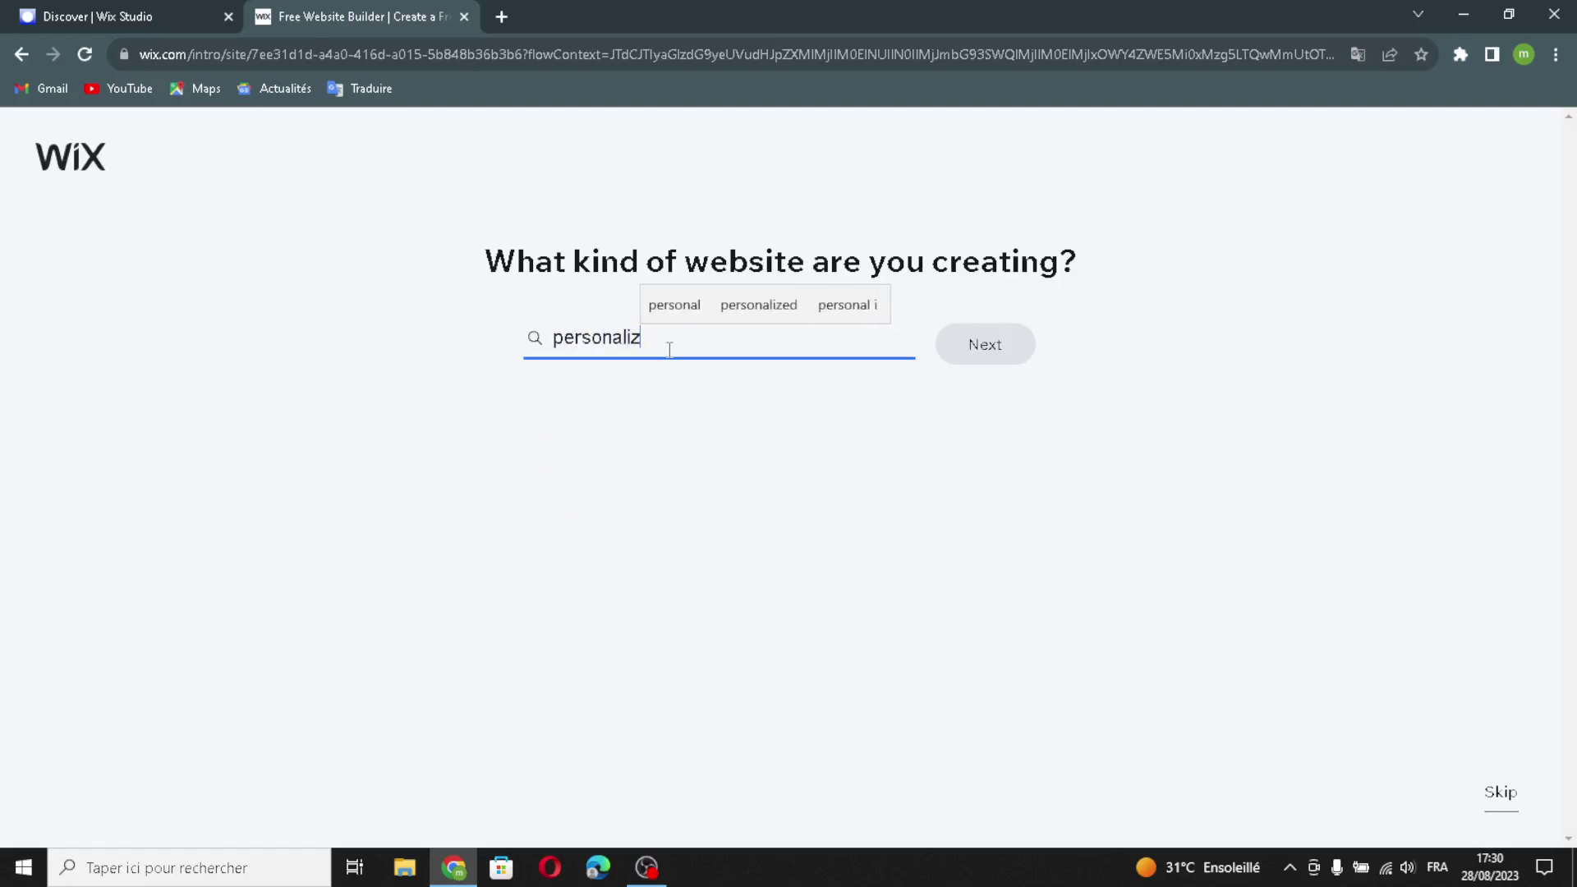
pyautogui.write('ed ast')
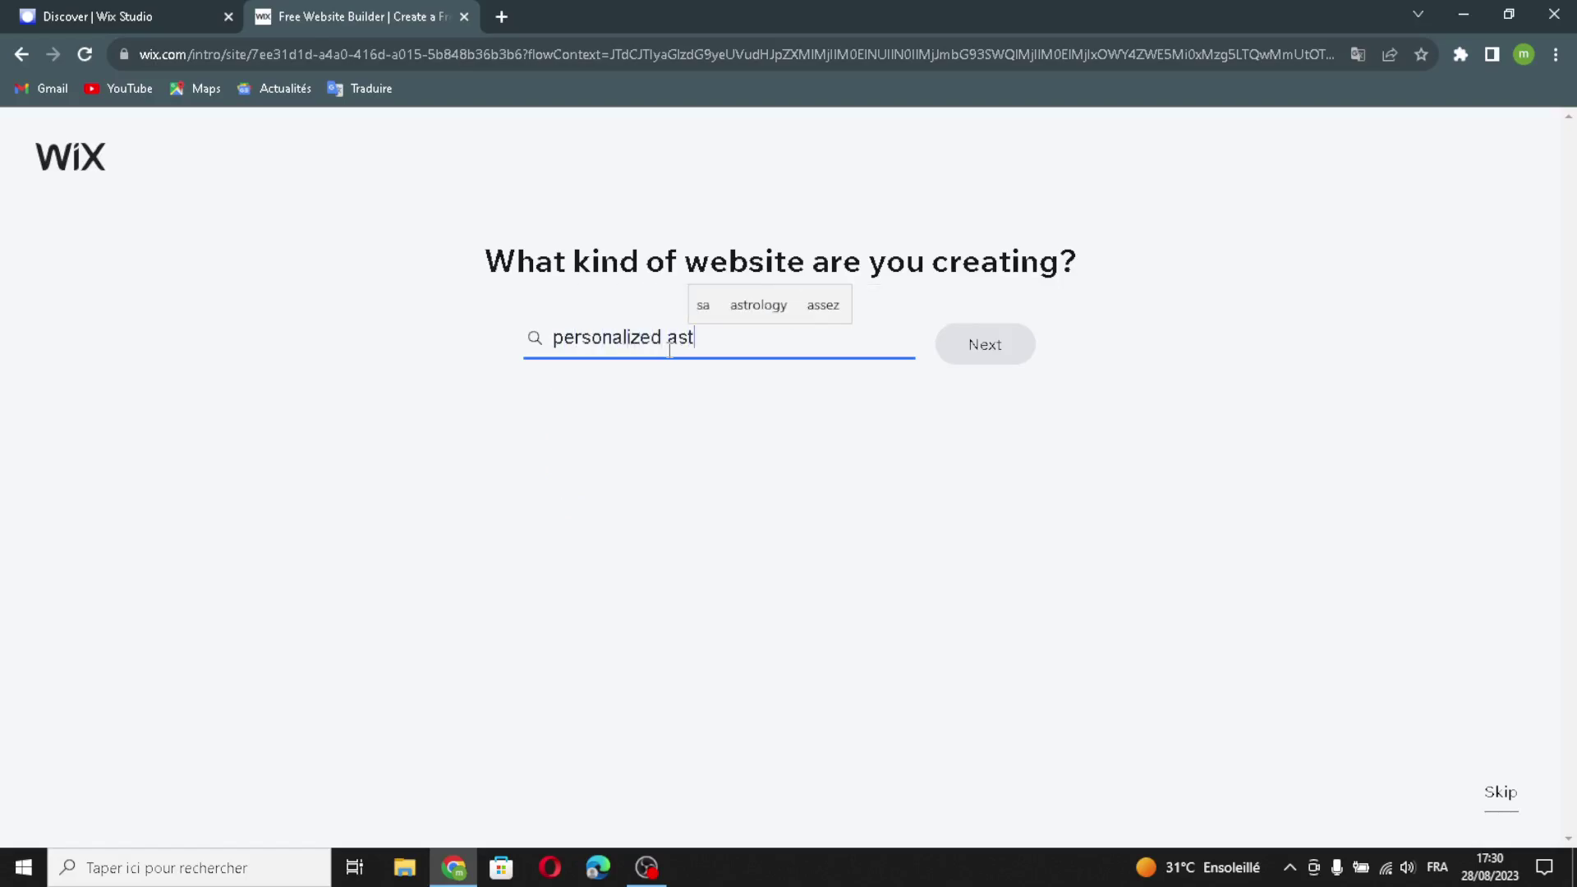
pyautogui.write('romogy')
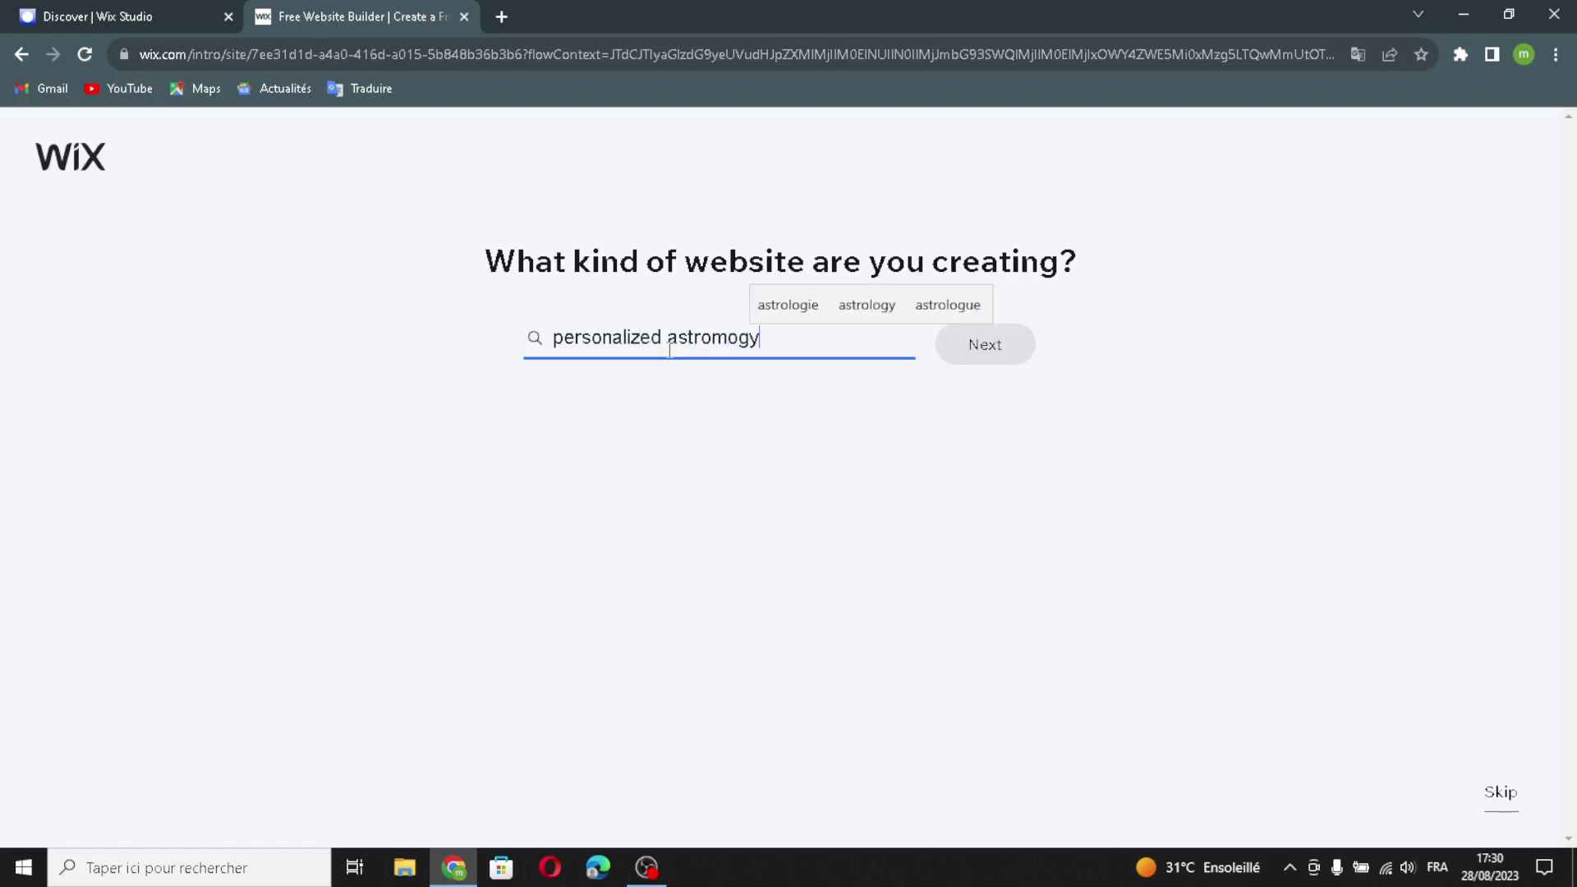
pyautogui.press('BackSpace')
pyautogui.press('BackSpace')
pyautogui.press('BackSpace')
pyautogui.press('BackSpace')
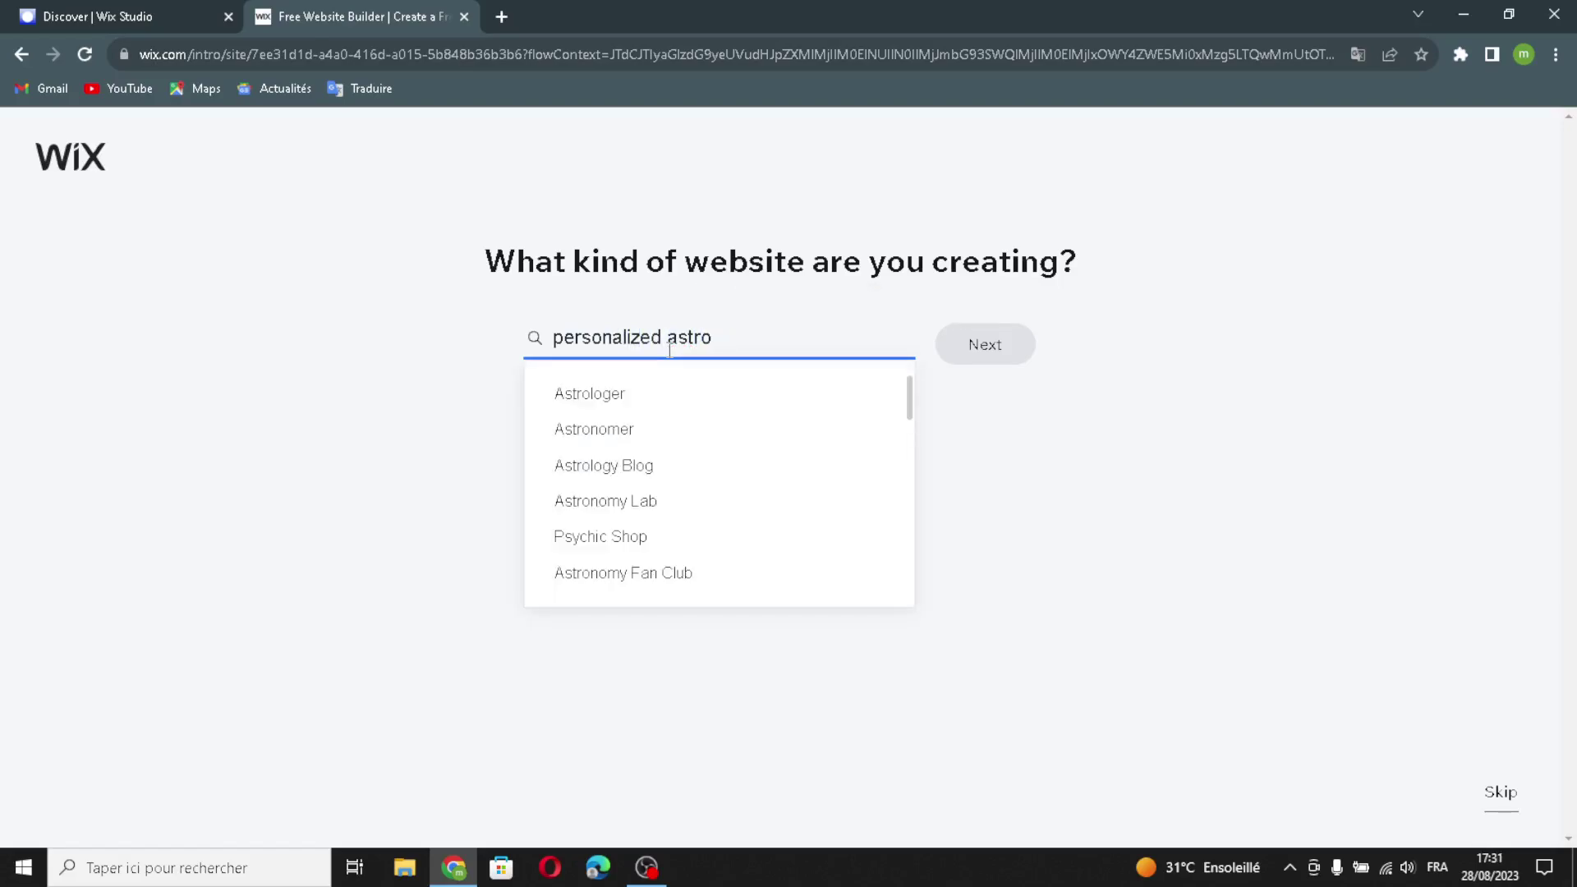
pyautogui.write('logy')
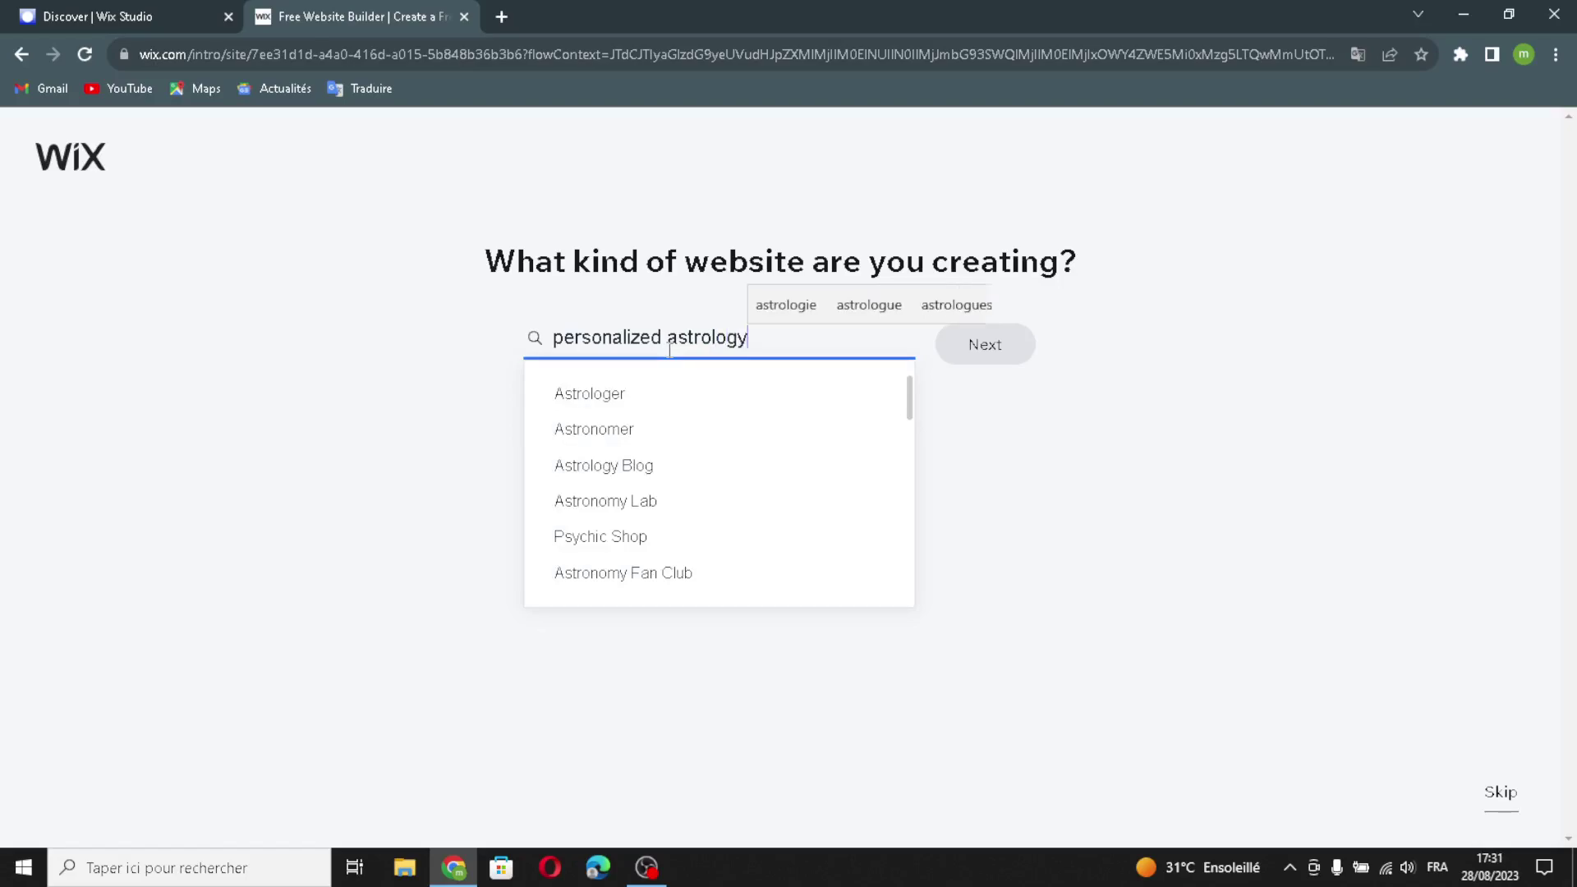
pyautogui.click(604, 464)
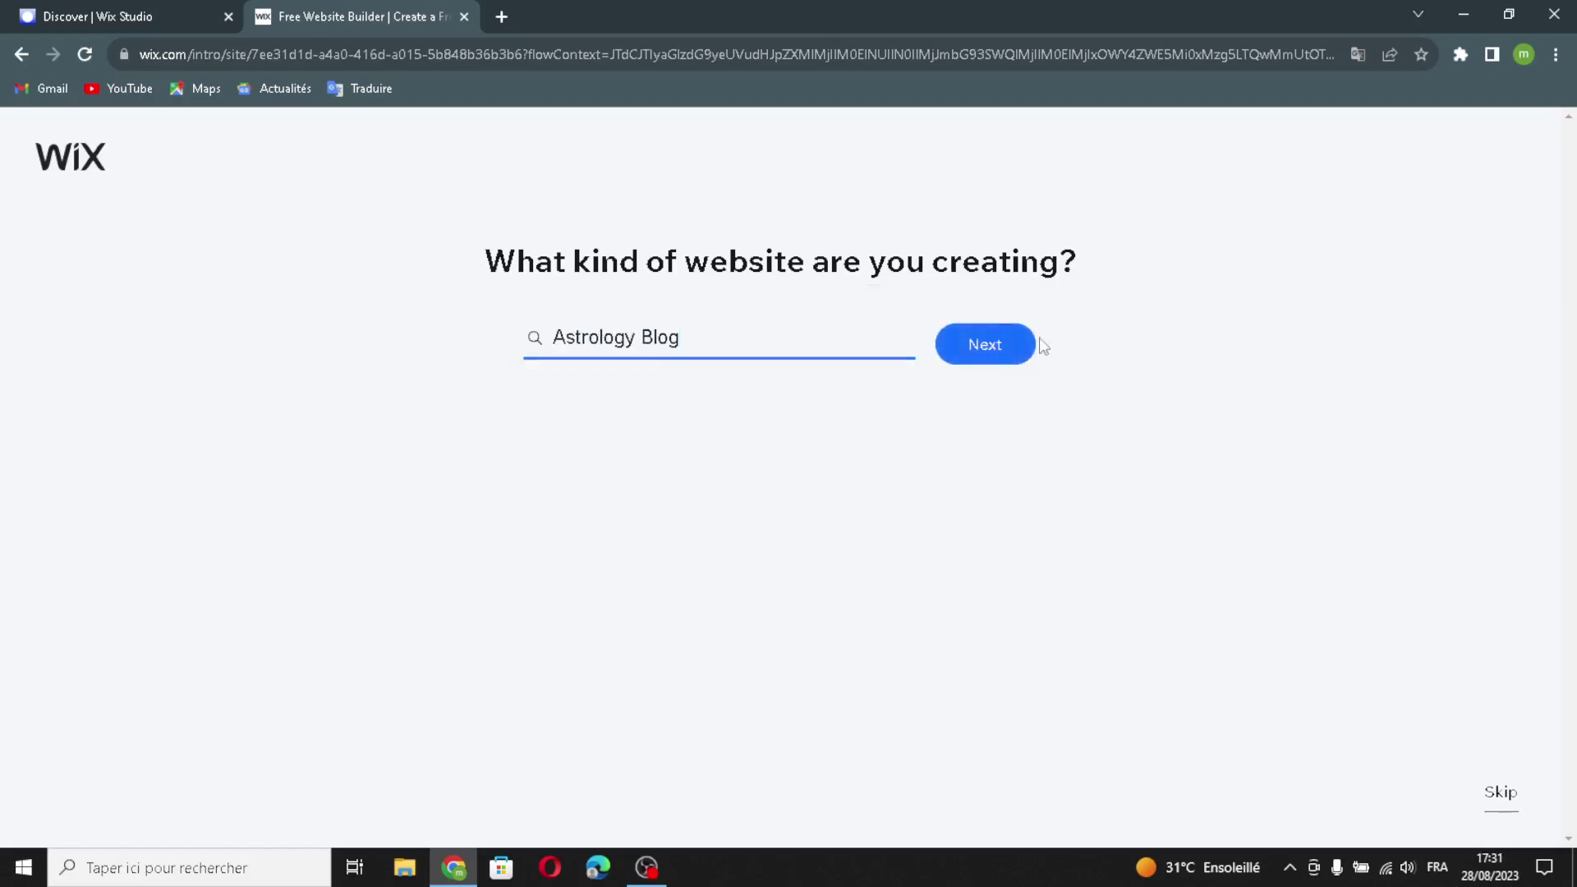
pyautogui.click(1013, 366)
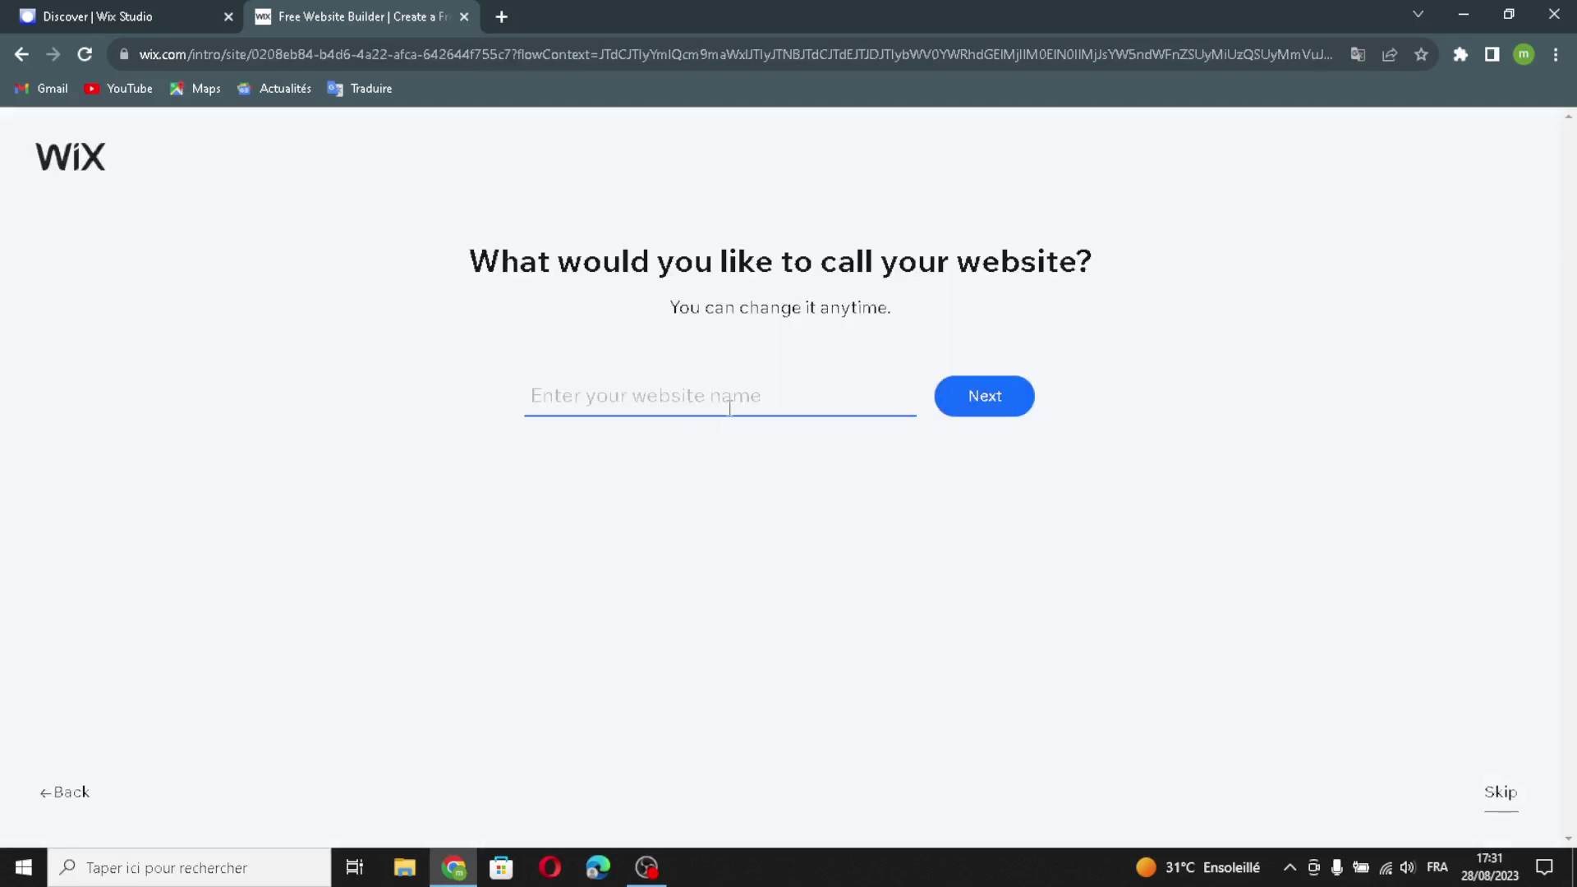
pyautogui.write('AstroVibe')
pyautogui.click(963, 418)
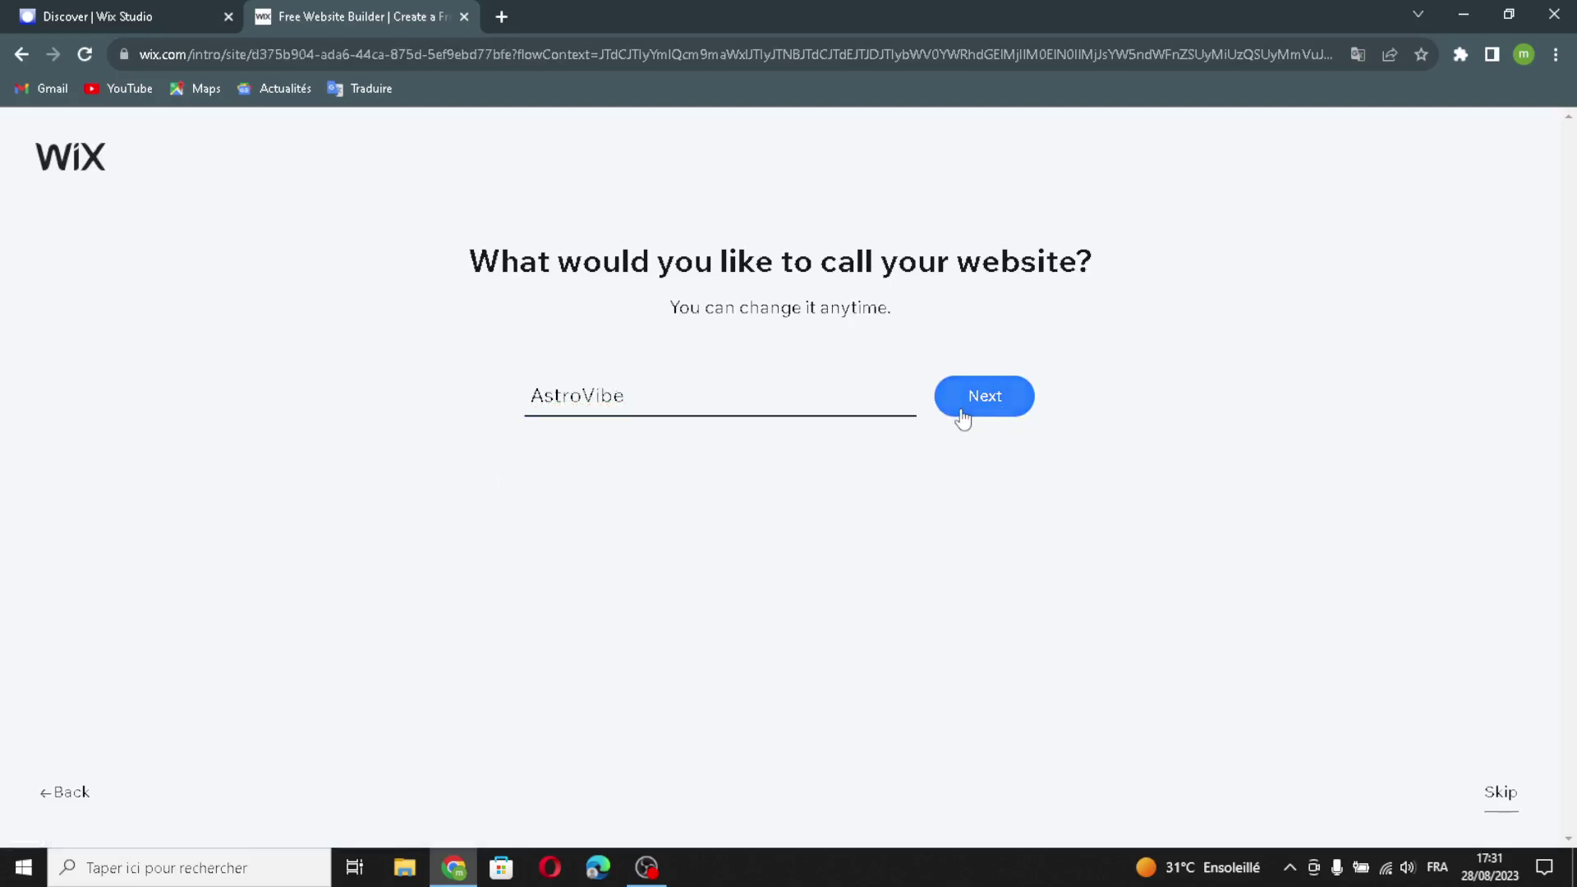
# Add the Online Store, Bookings, Events, Portfolio, Online Programs, Music, Video and Pricing Plans features to the site
pyautogui.scroll(-2, 881, 634)
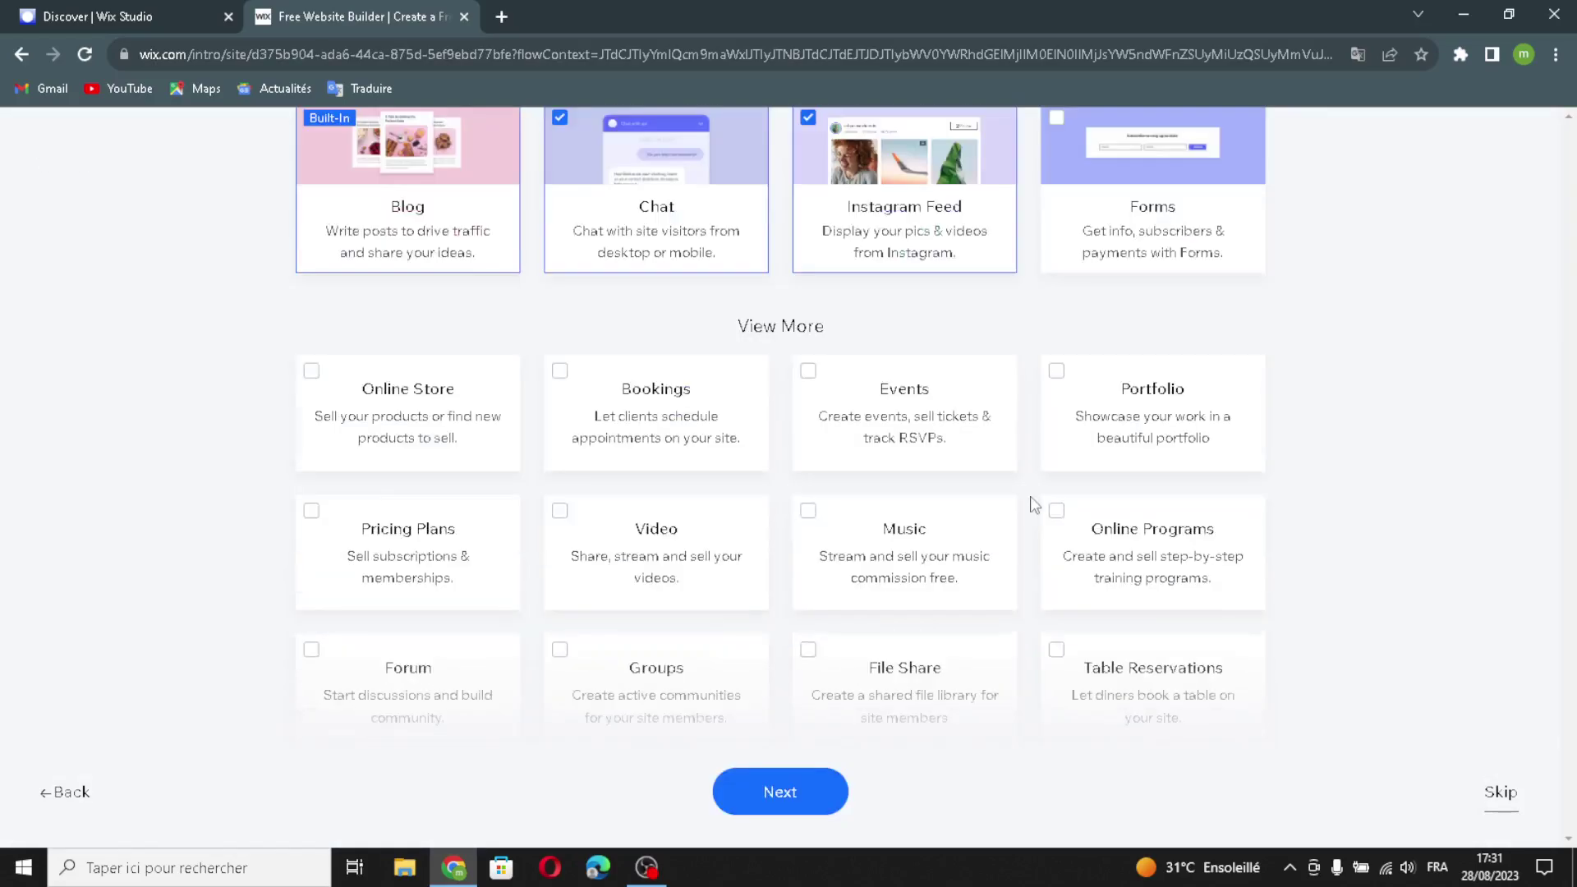
pyautogui.click(488, 436)
pyautogui.click(708, 464)
pyautogui.click(963, 470)
pyautogui.click(1145, 460)
pyautogui.click(1162, 515)
pyautogui.click(784, 565)
pyautogui.click(665, 561)
pyautogui.click(456, 560)
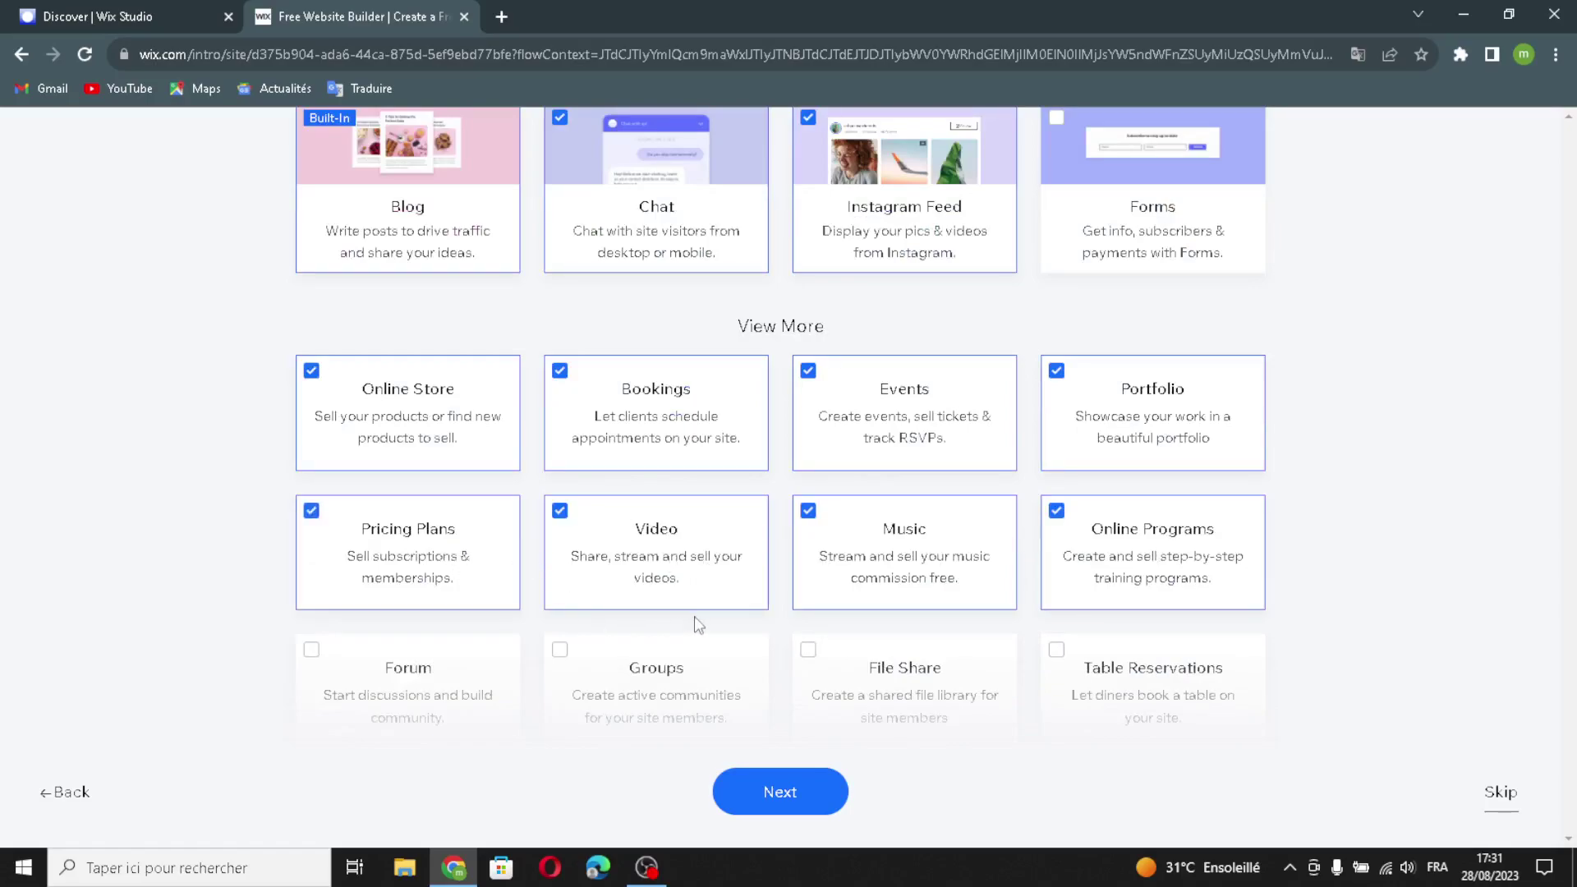
# Add the Forum, Groups, File Share and Table Reservations features plus those in the row below them
pyautogui.scroll(-2, 575, 583)
pyautogui.click(438, 540)
pyautogui.click(665, 514)
pyautogui.click(904, 505)
pyautogui.click(1074, 493)
pyautogui.click(1030, 612)
pyautogui.click(780, 629)
pyautogui.click(588, 630)
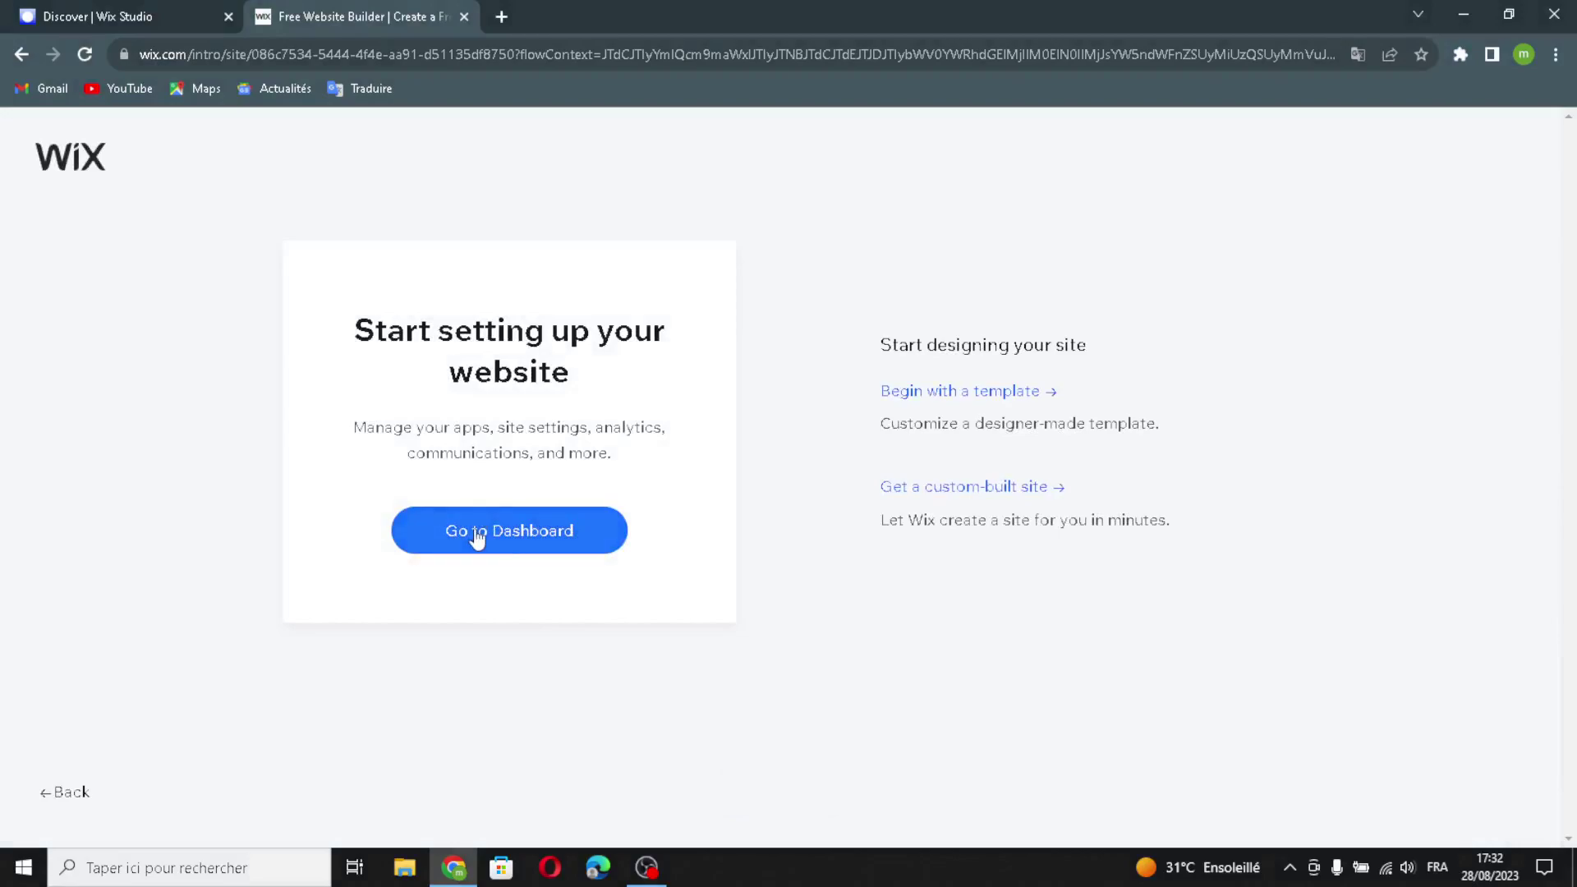
# Go to the site dashboard and start designing the site by letting Wix create it
pyautogui.click(478, 538)
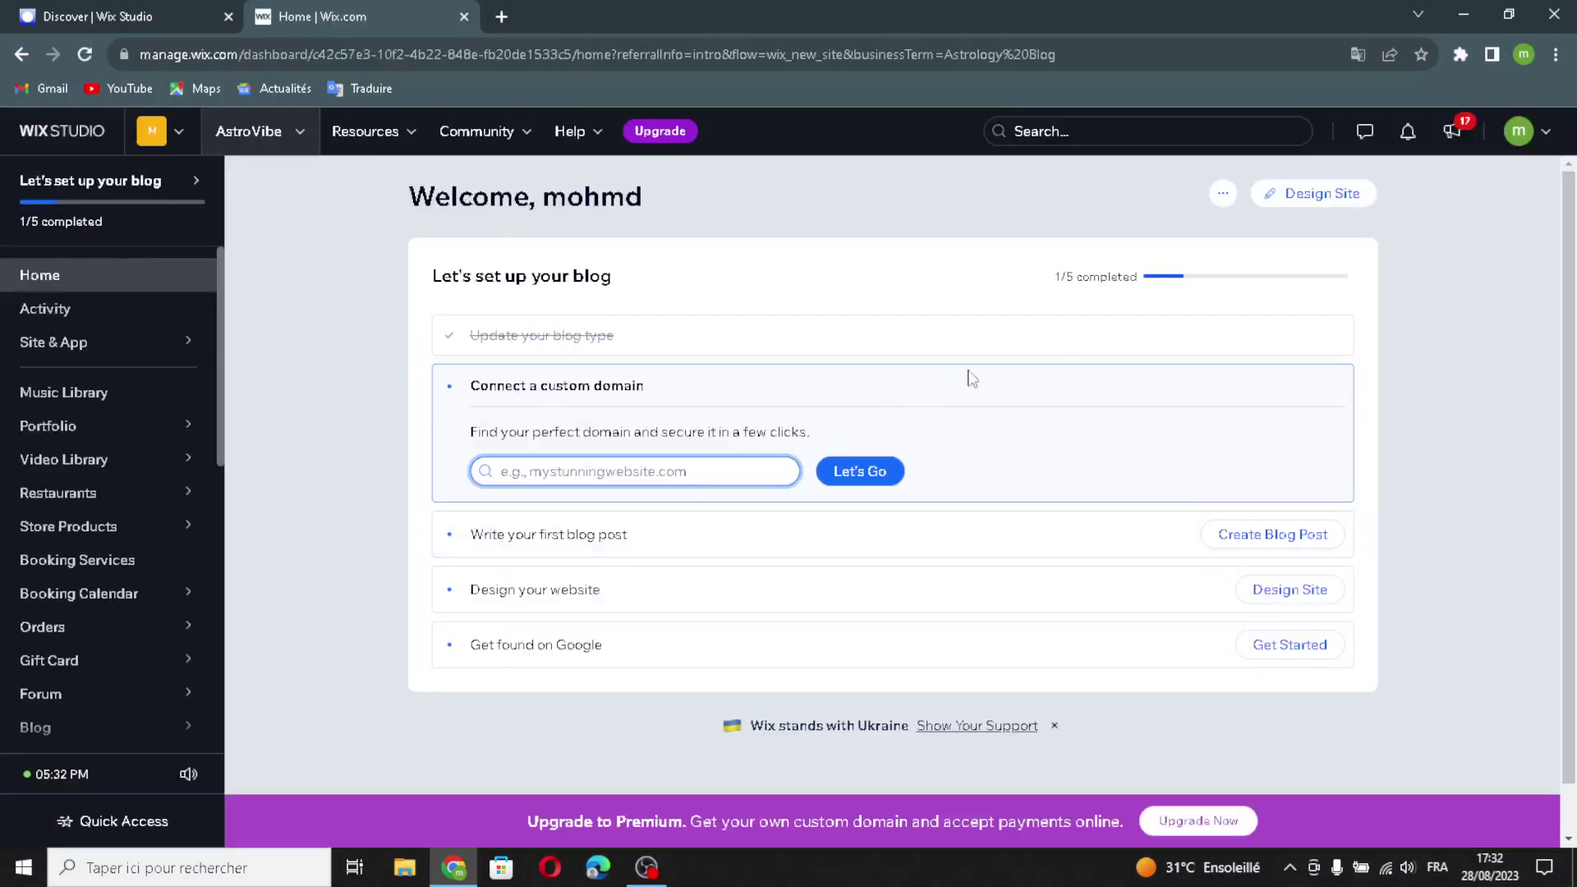
pyautogui.click(1307, 210)
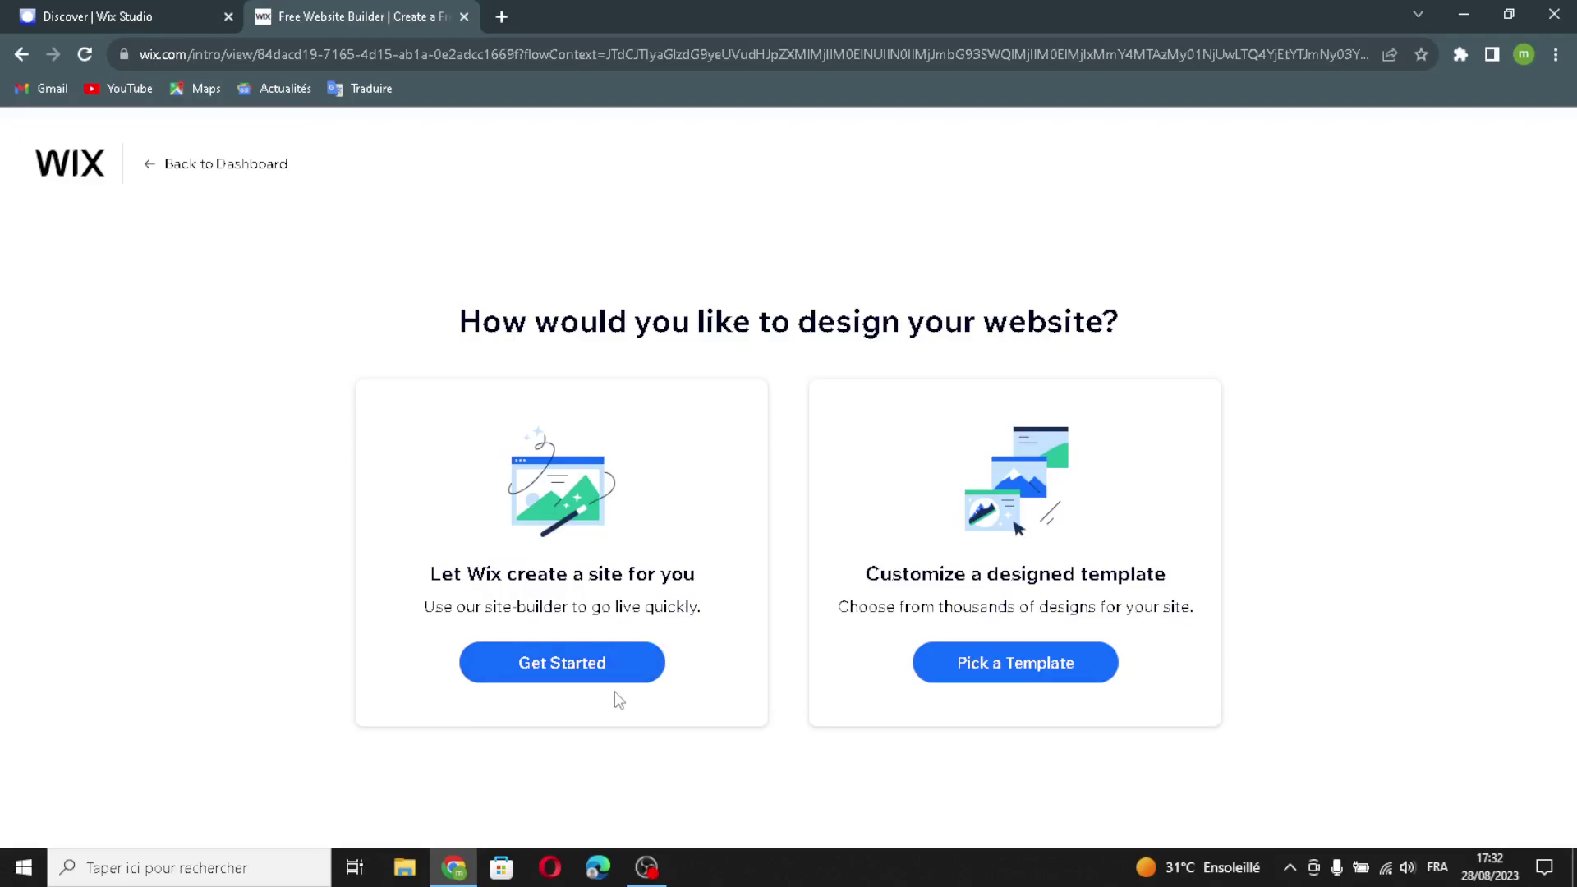
pyautogui.click(643, 678)
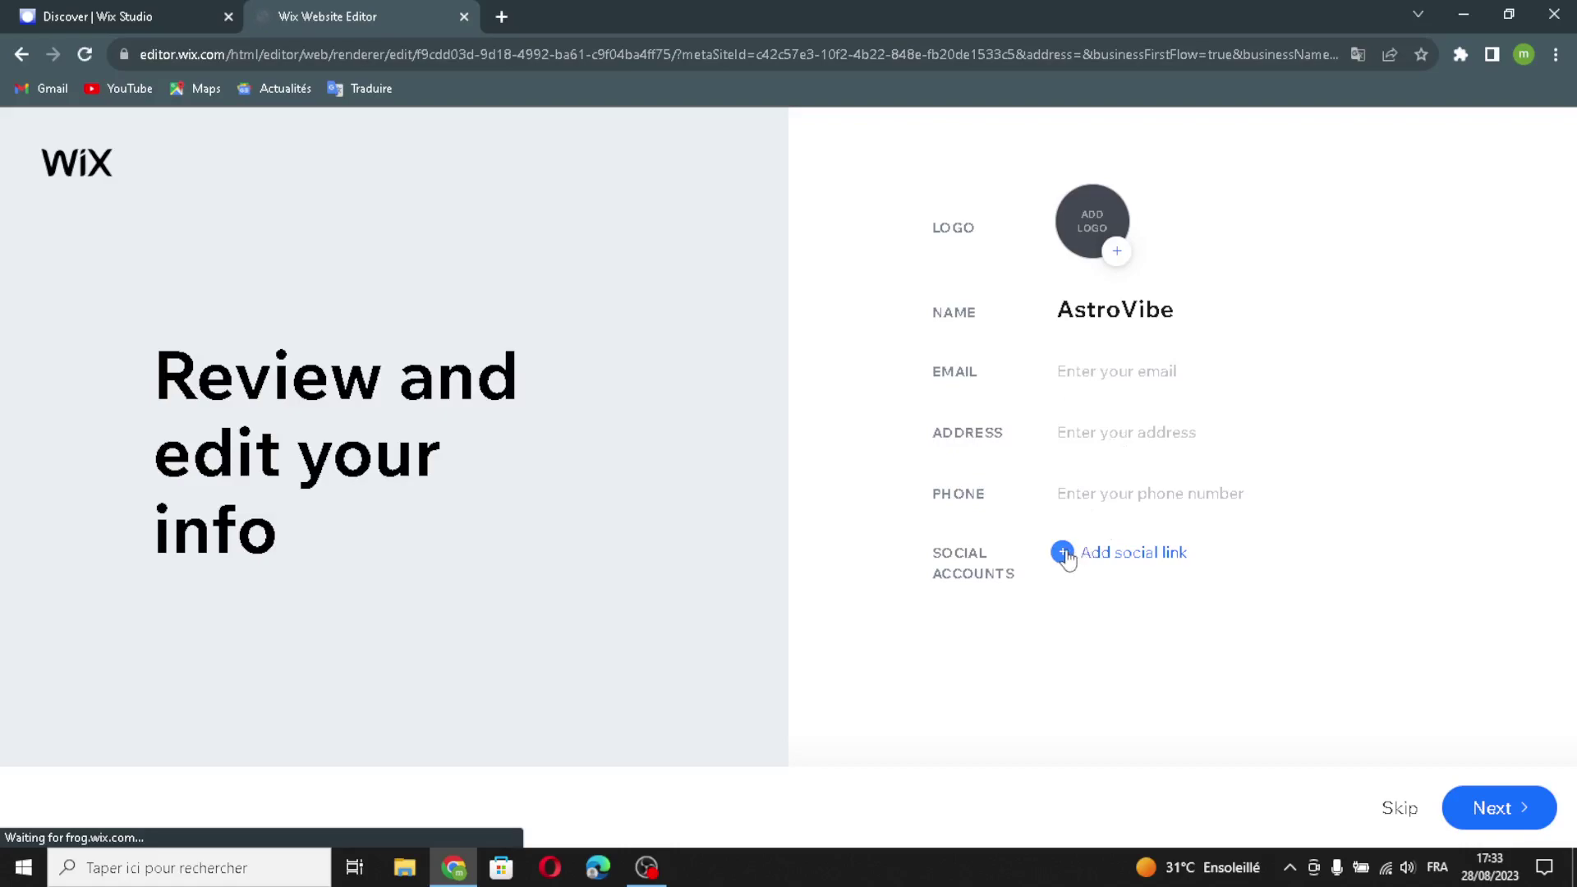
# Continue past the business info without adding contact details and apply the Serene theme
pyautogui.click(1502, 807)
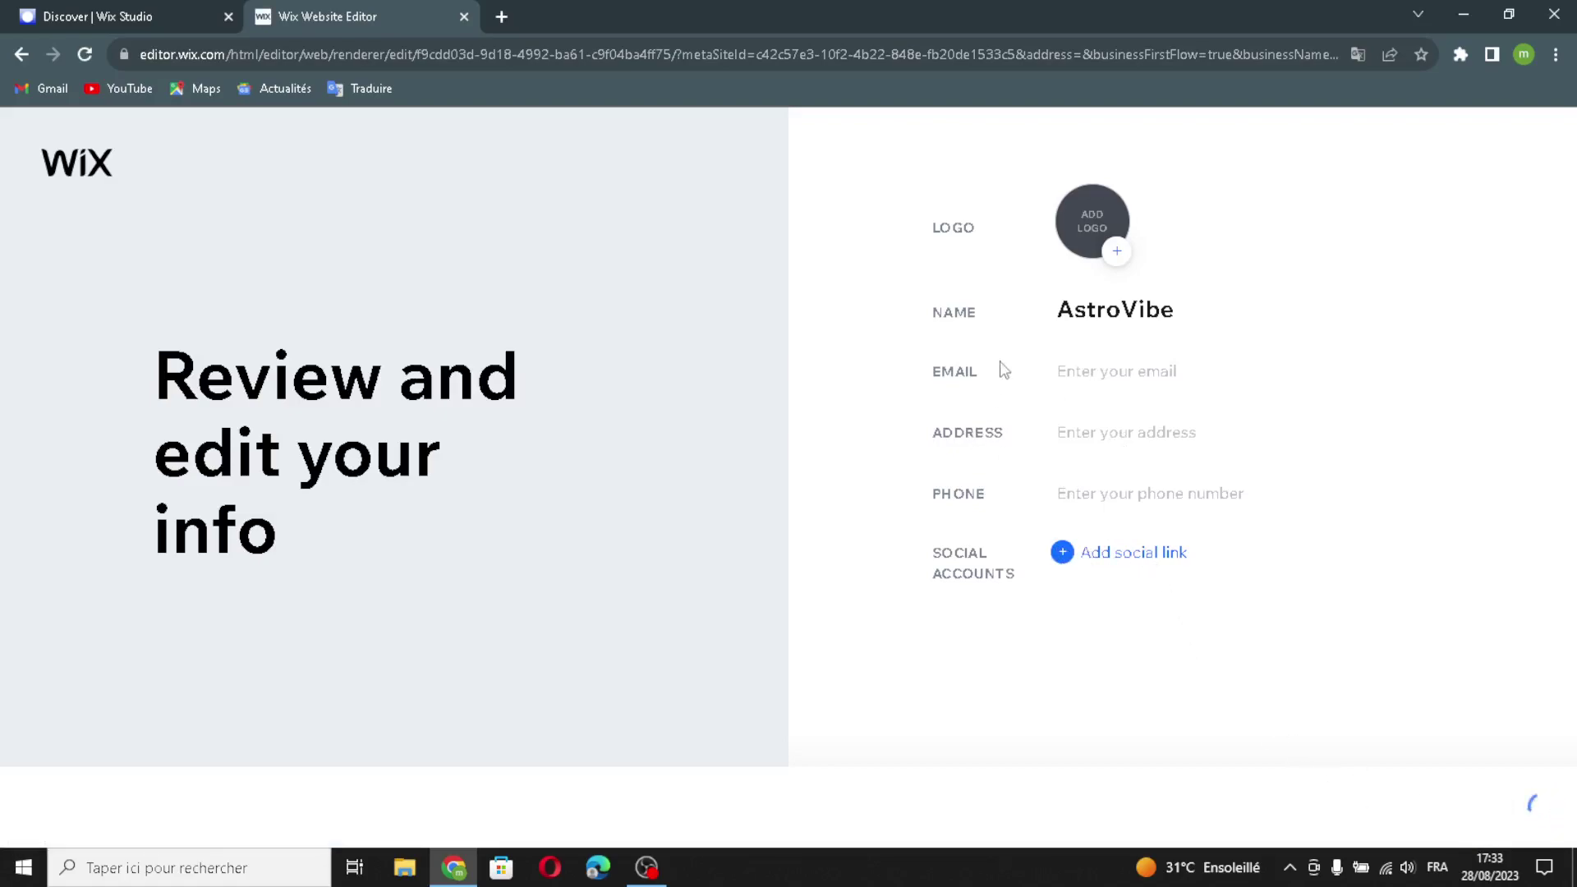
pyautogui.click(1425, 423)
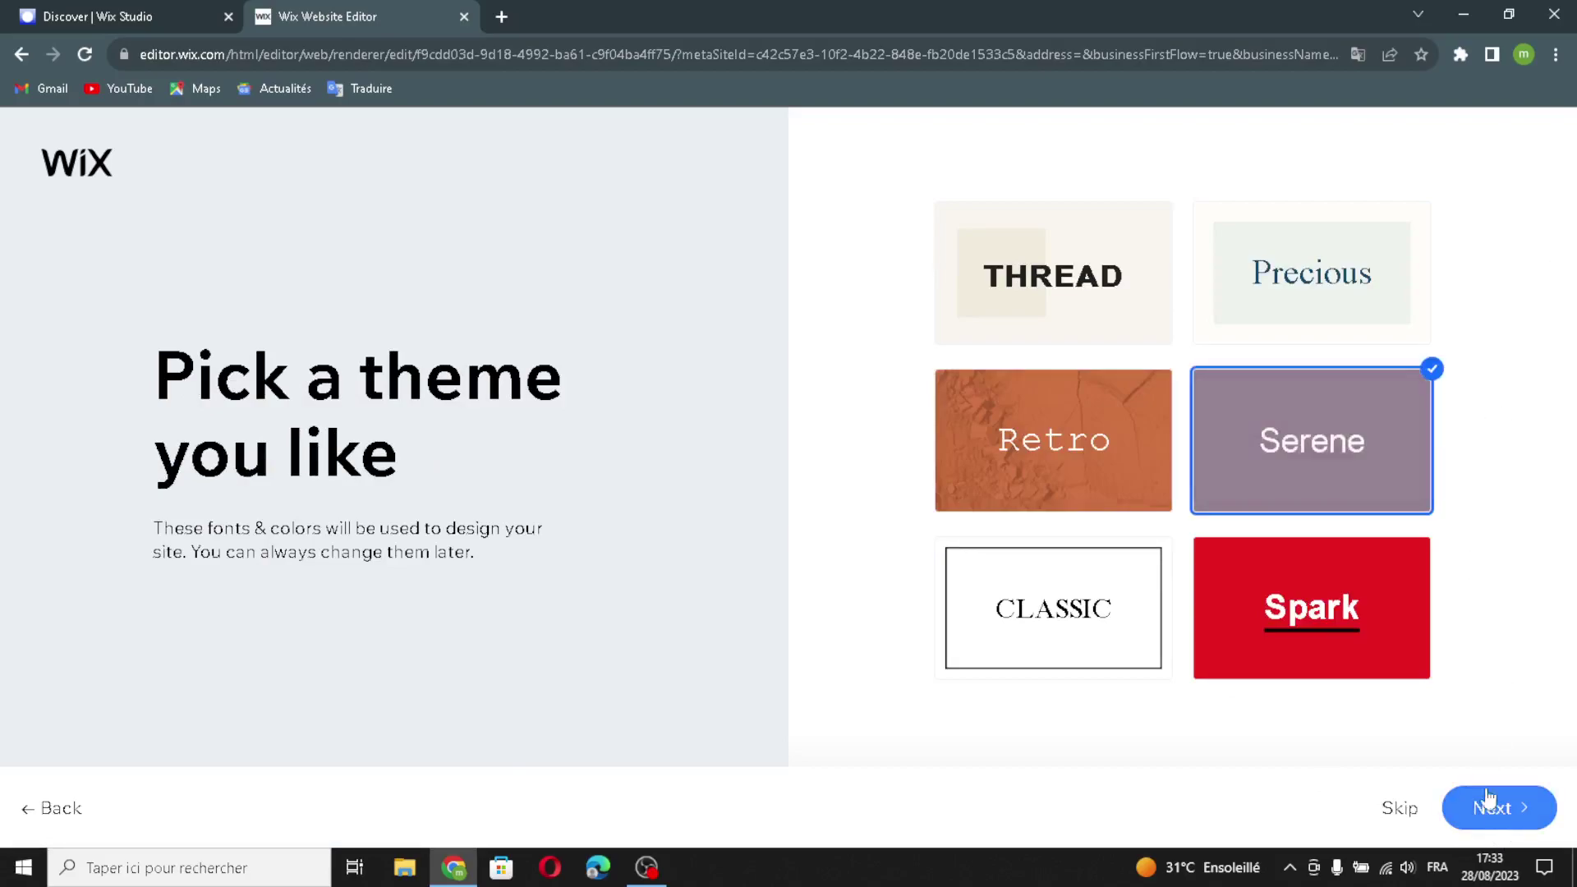
pyautogui.click(1498, 821)
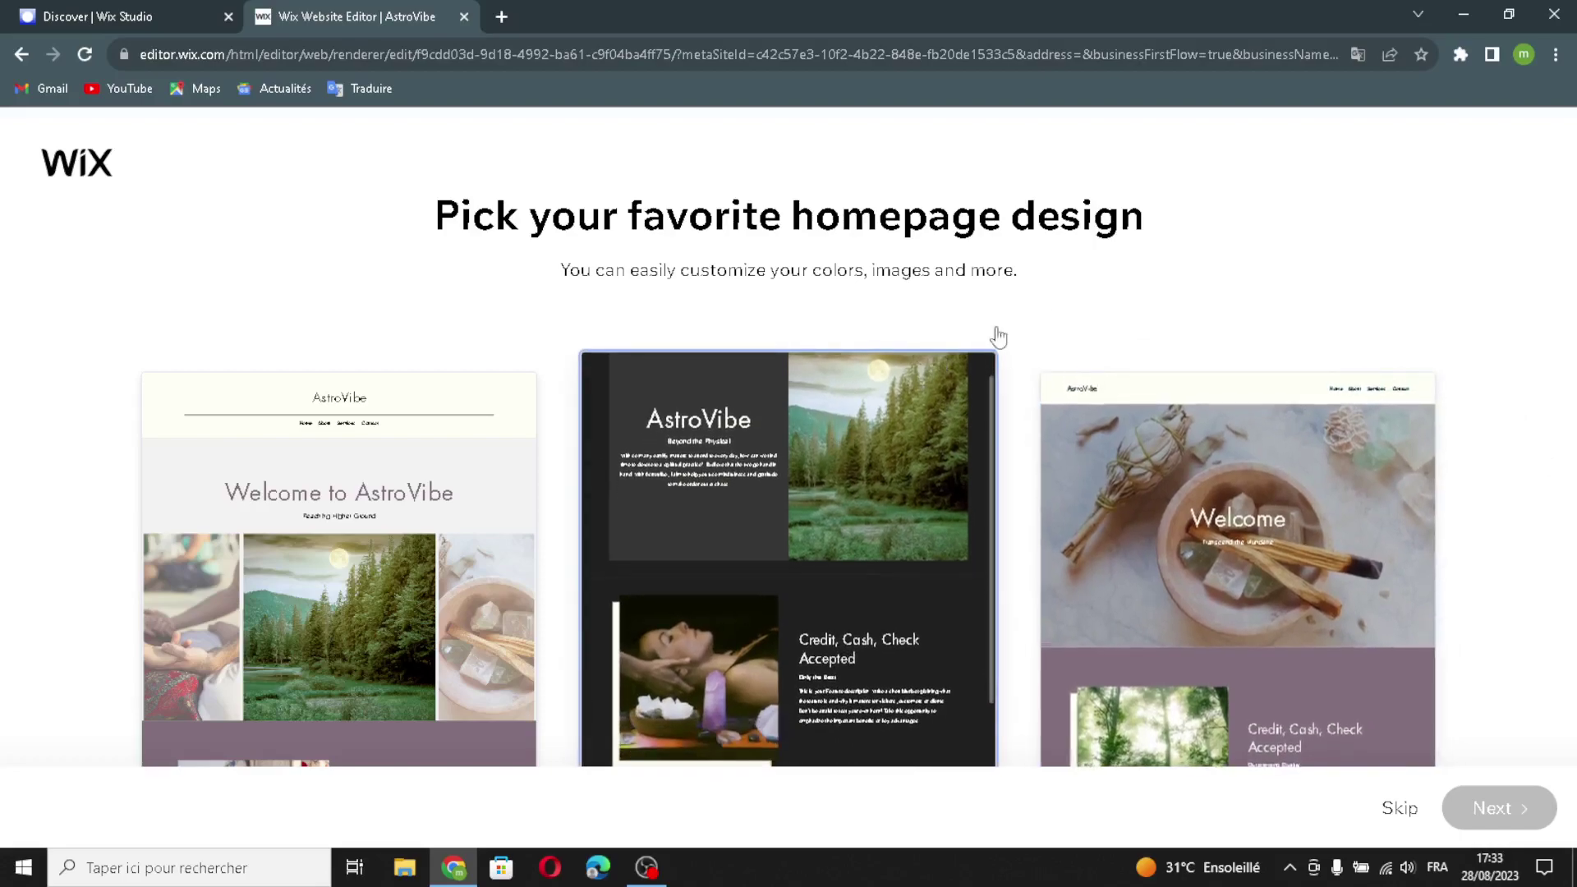
# Choose the dark homepage design with the forest picture and open the finished site in the editor
pyautogui.click(903, 493)
pyautogui.click(1501, 808)
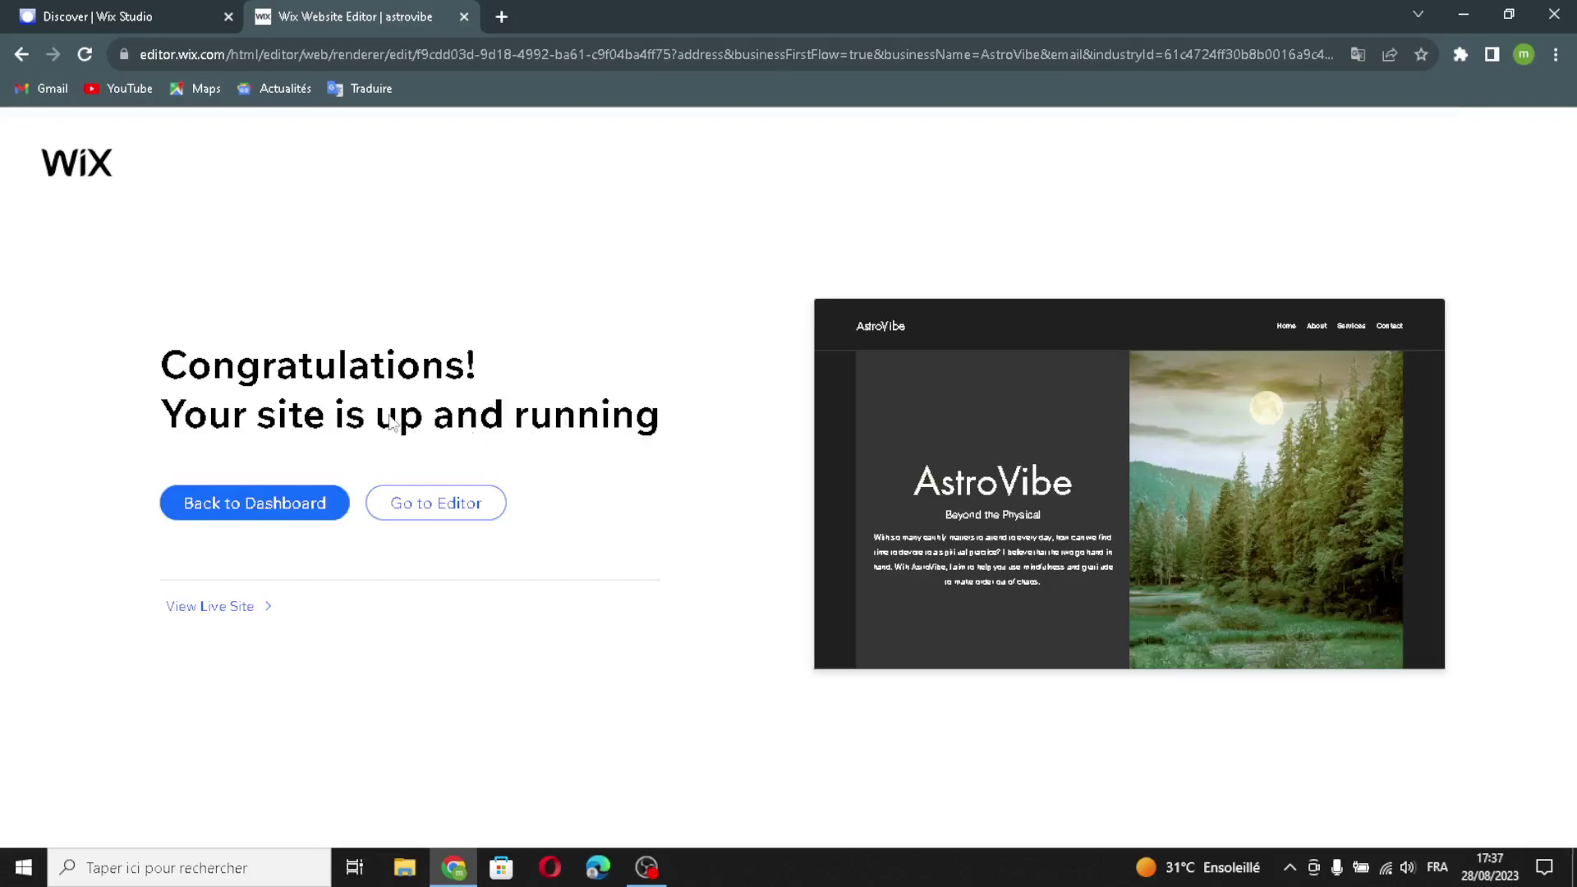
pyautogui.click(451, 503)
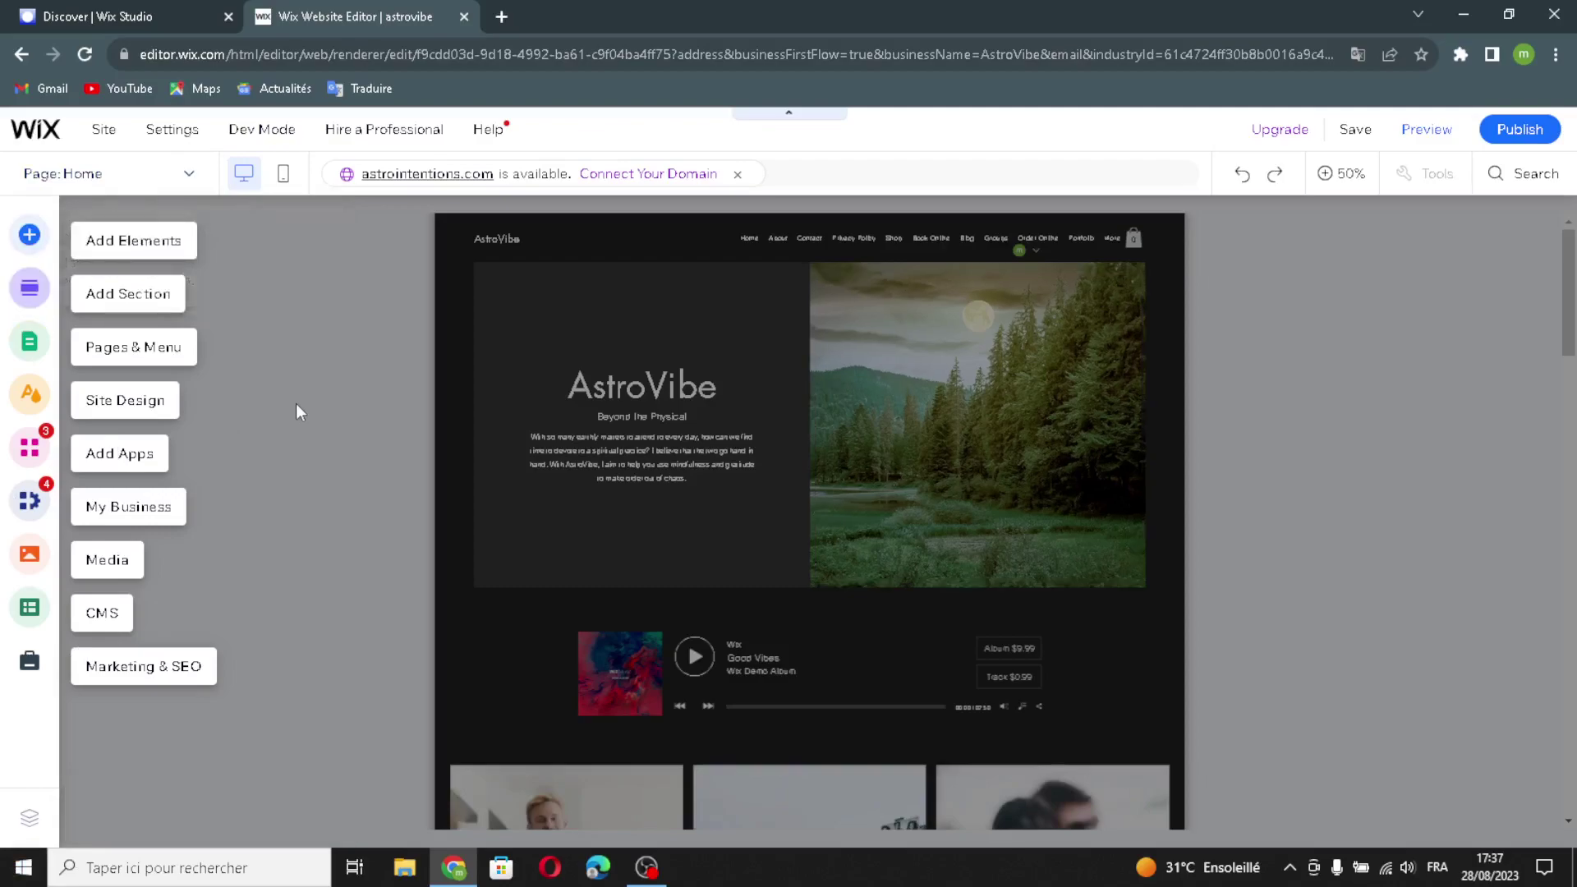
# Examine the text and image elements available to add, including titles, paragraphs and free Wix illustrations
pyautogui.click(136, 247)
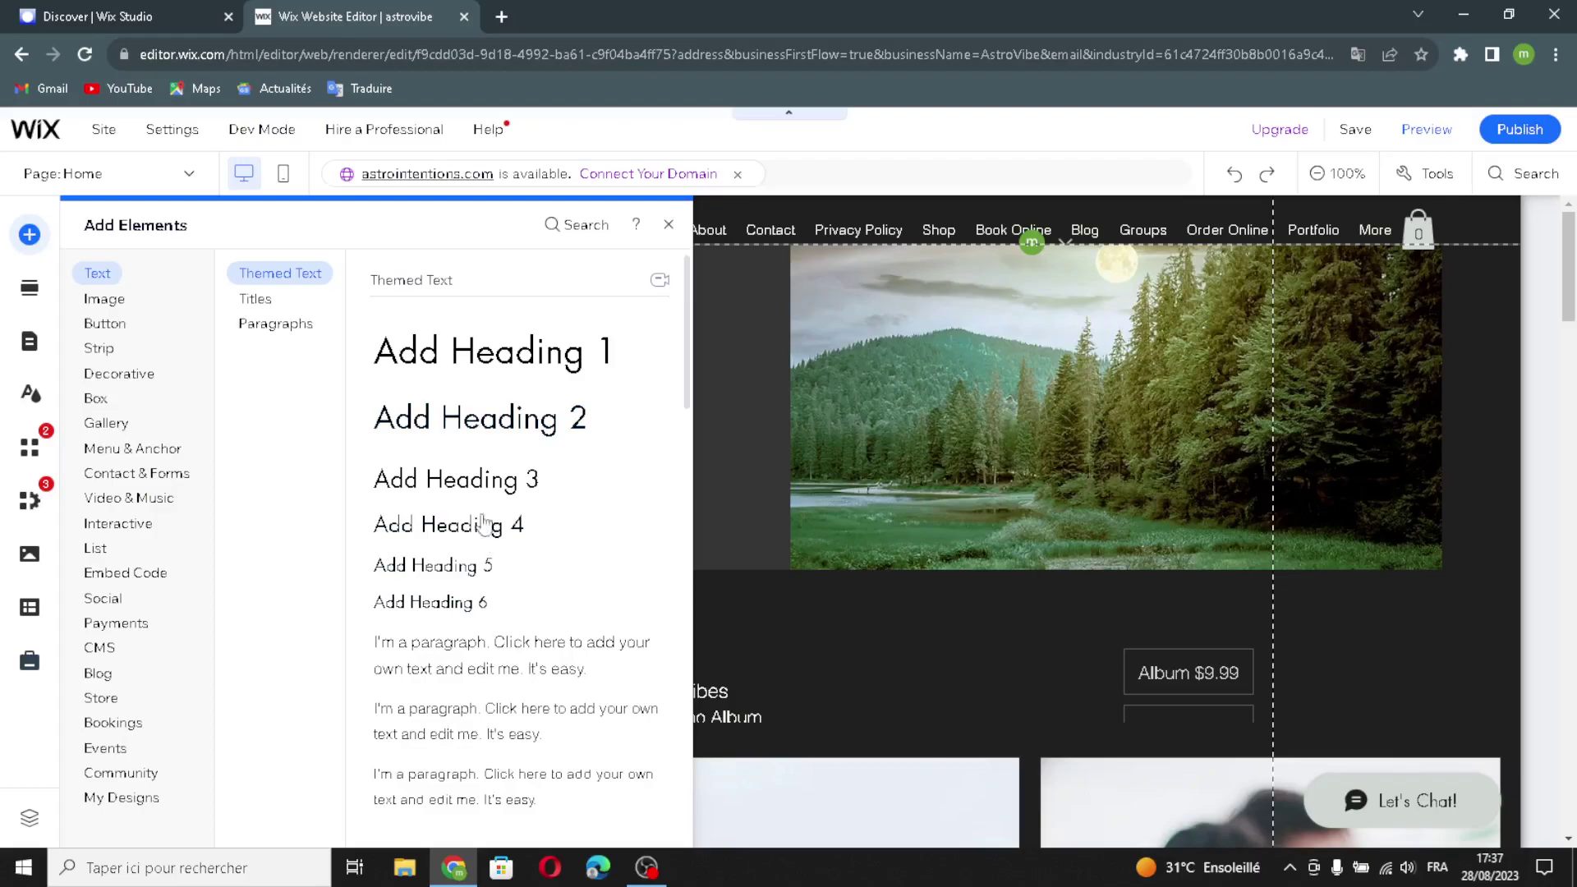
pyautogui.click(261, 299)
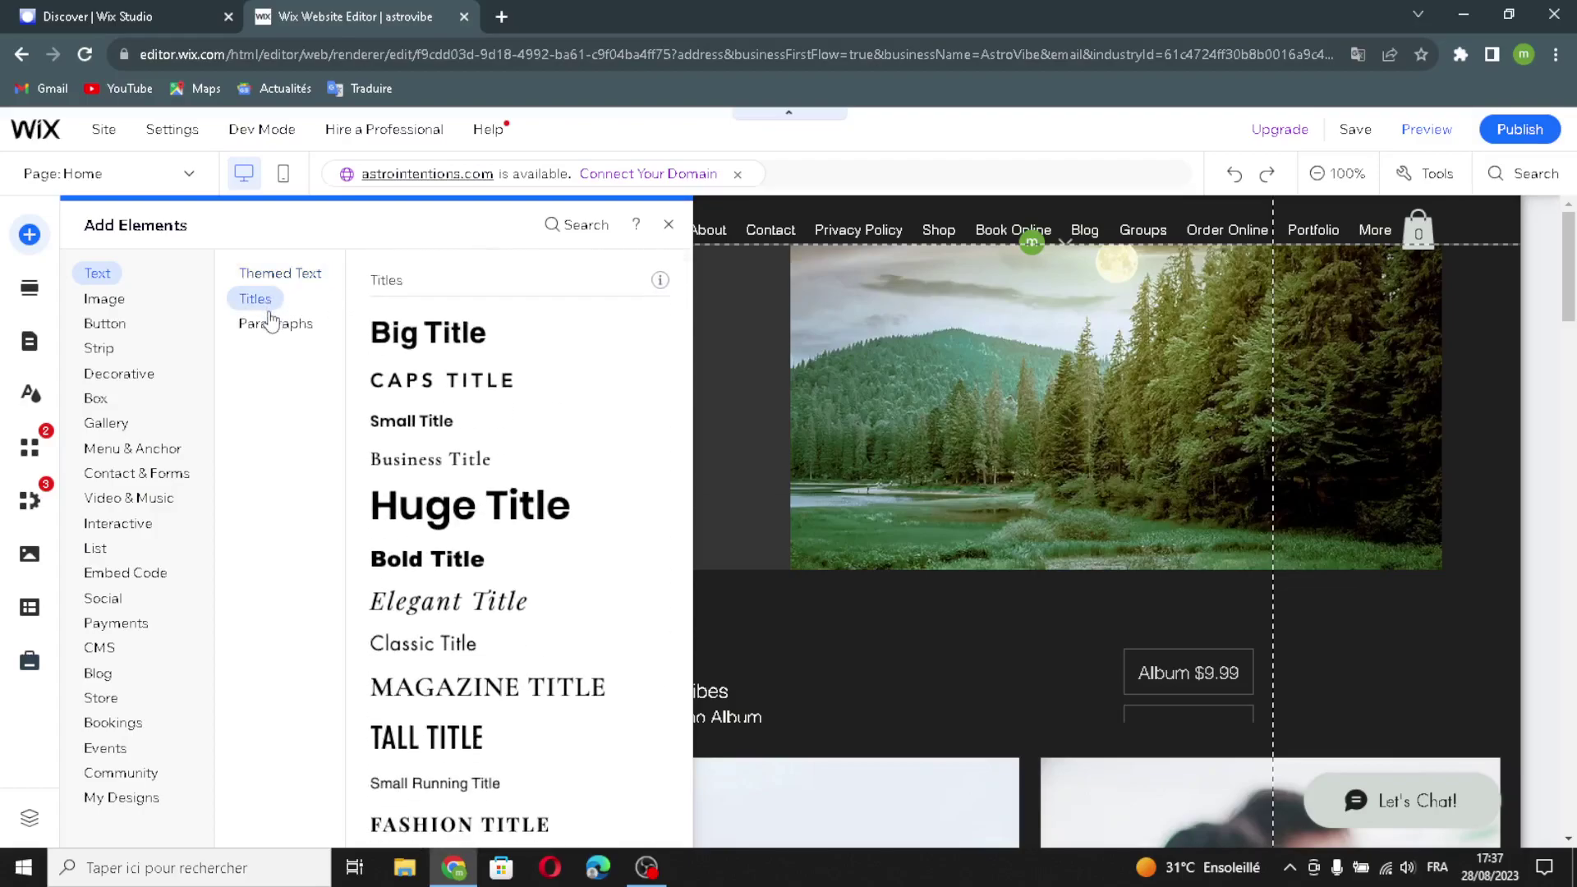
pyautogui.click(271, 322)
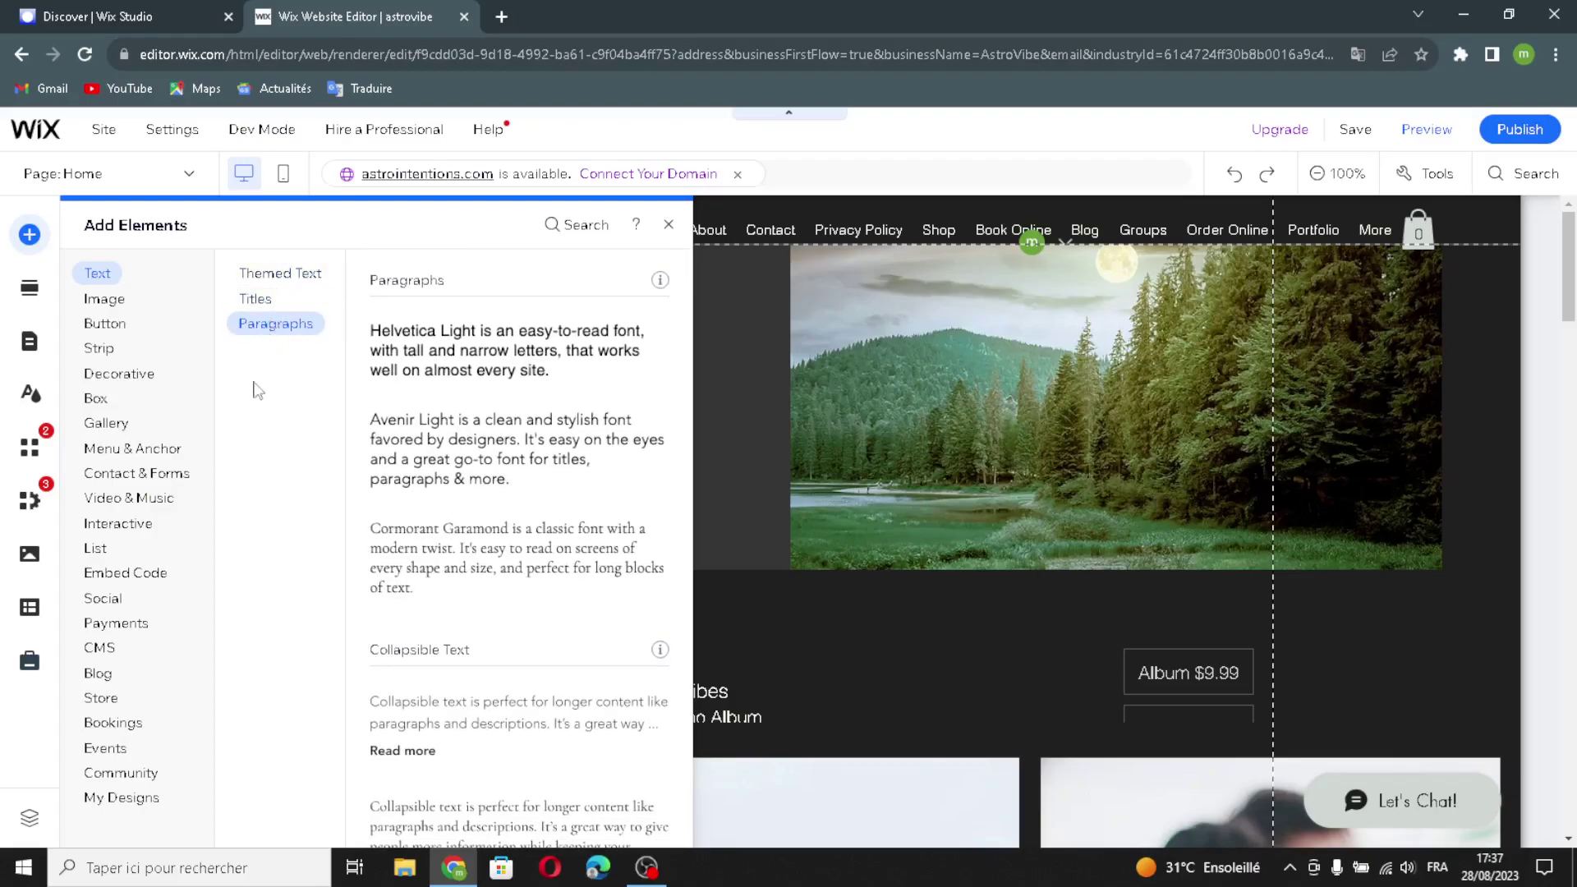
pyautogui.click(113, 303)
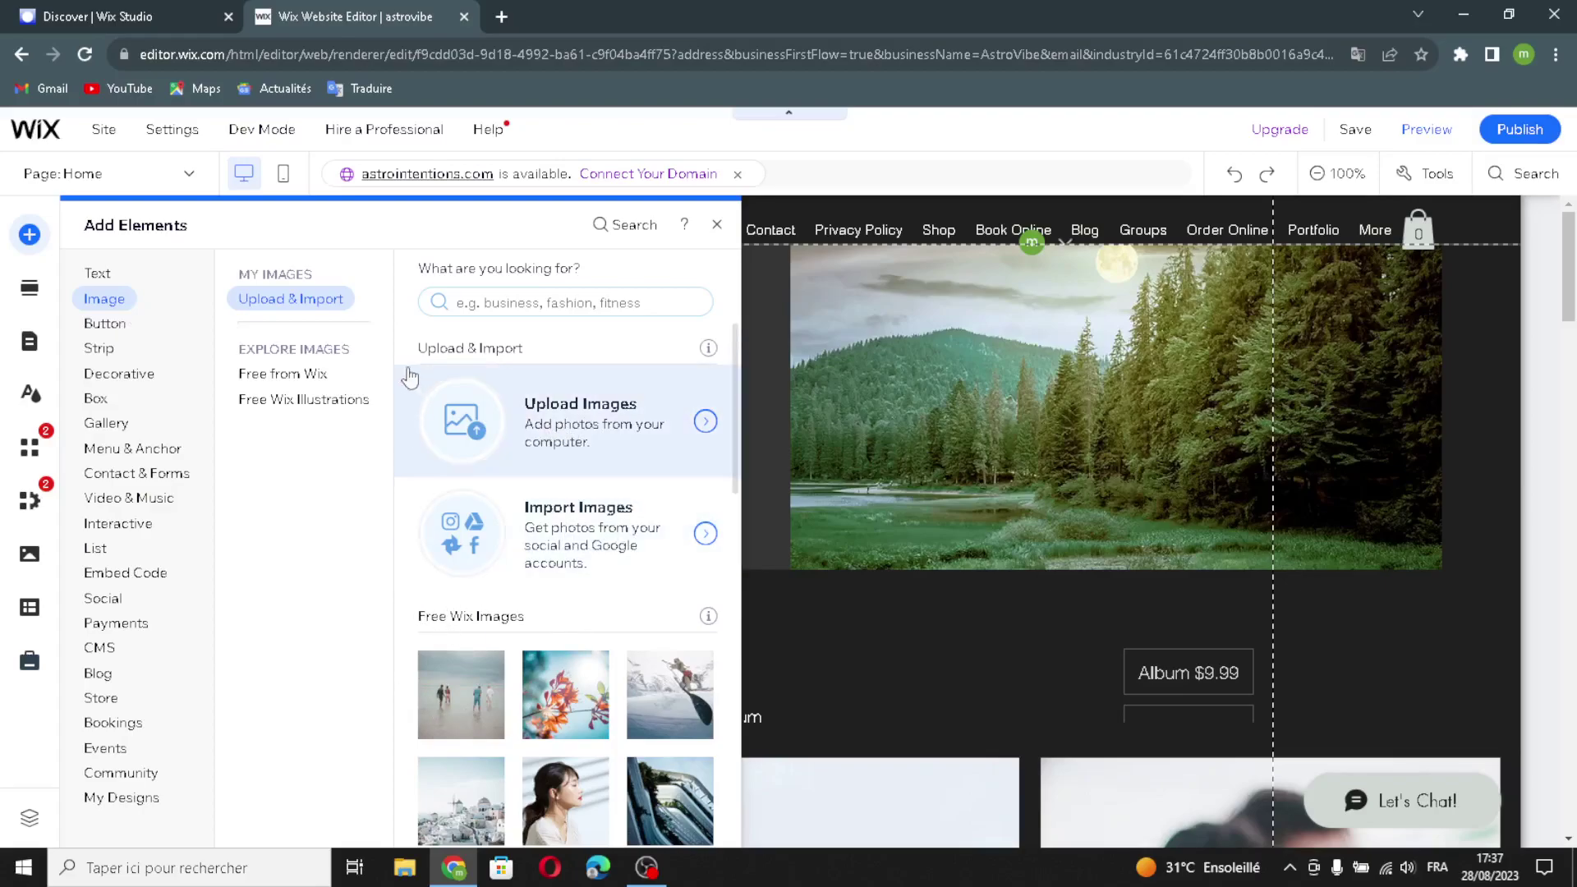
pyautogui.click(317, 399)
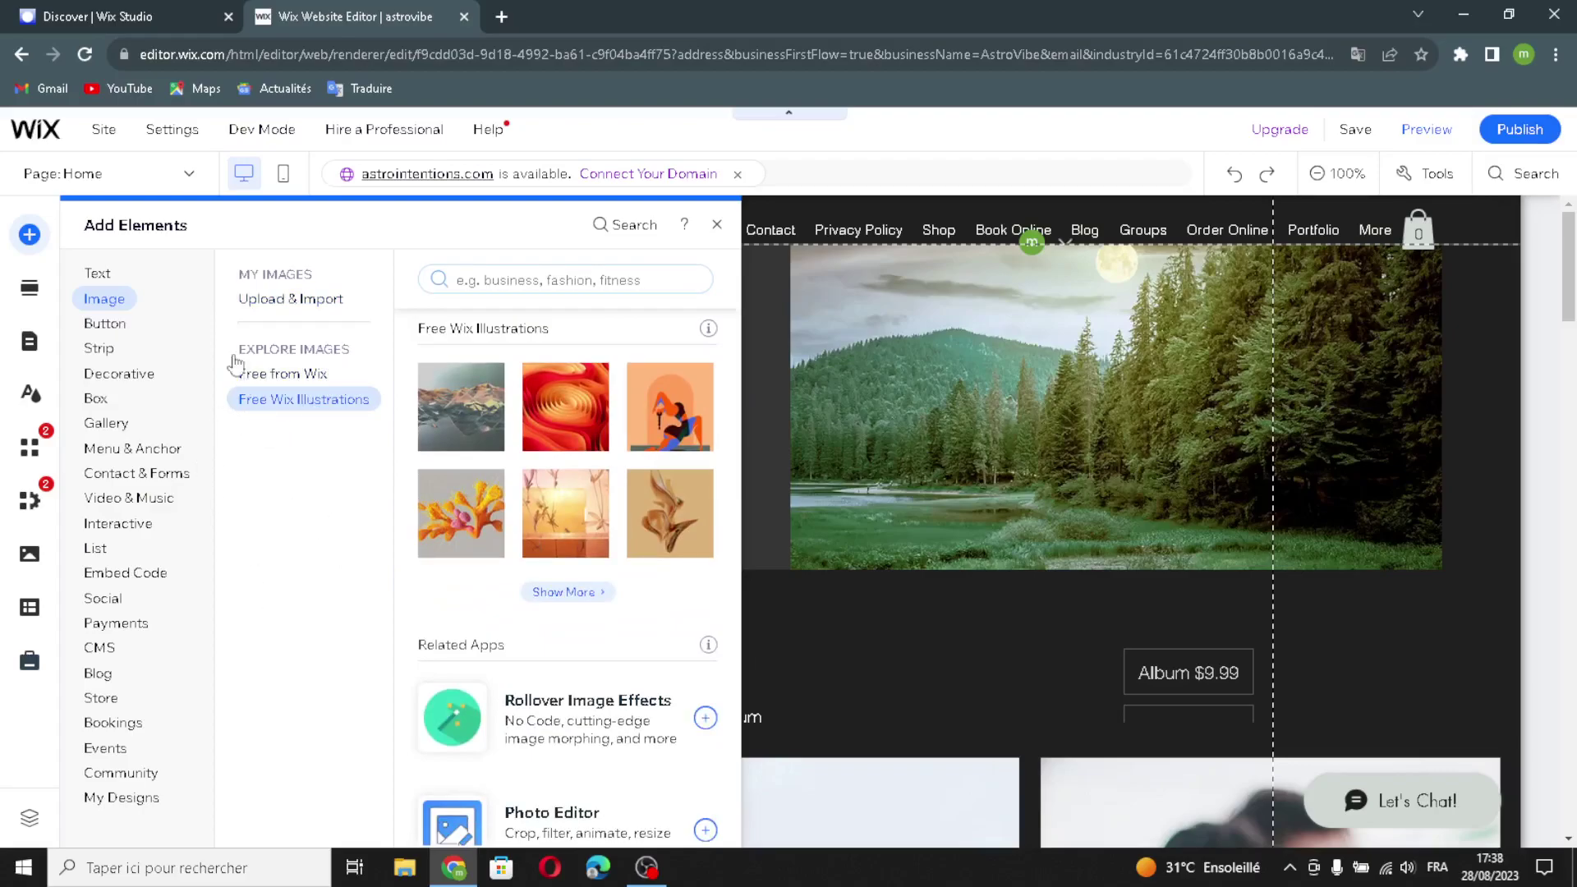
# Examine the available button elements, from themed, icon, image and document buttons to chat, pay and PayPal buttons
pyautogui.click(116, 331)
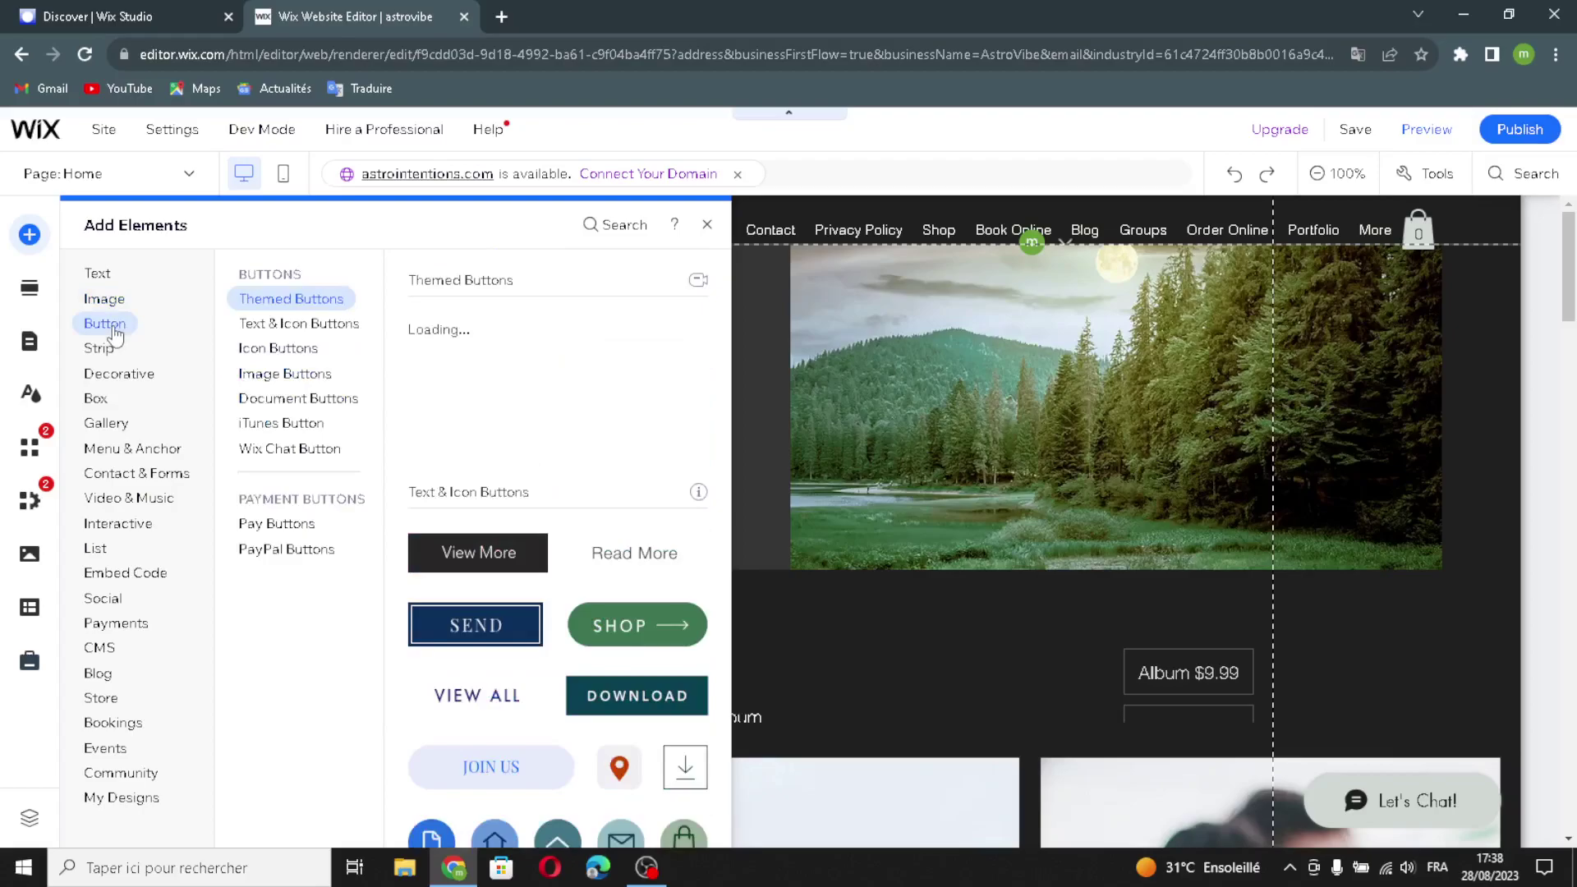
pyautogui.press('Escape')
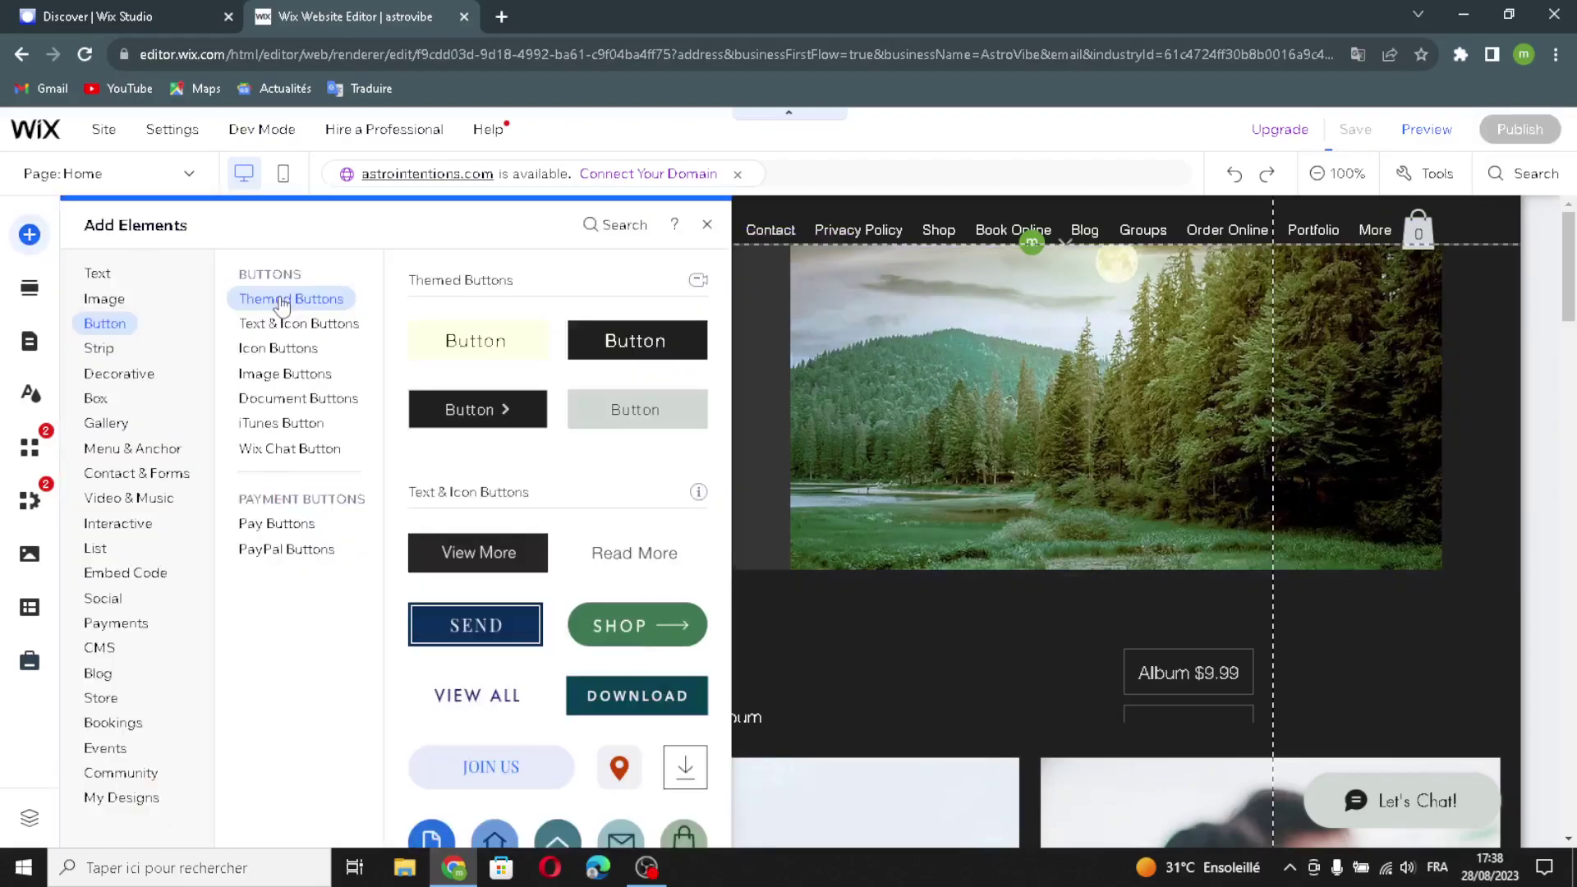
pyautogui.click(270, 326)
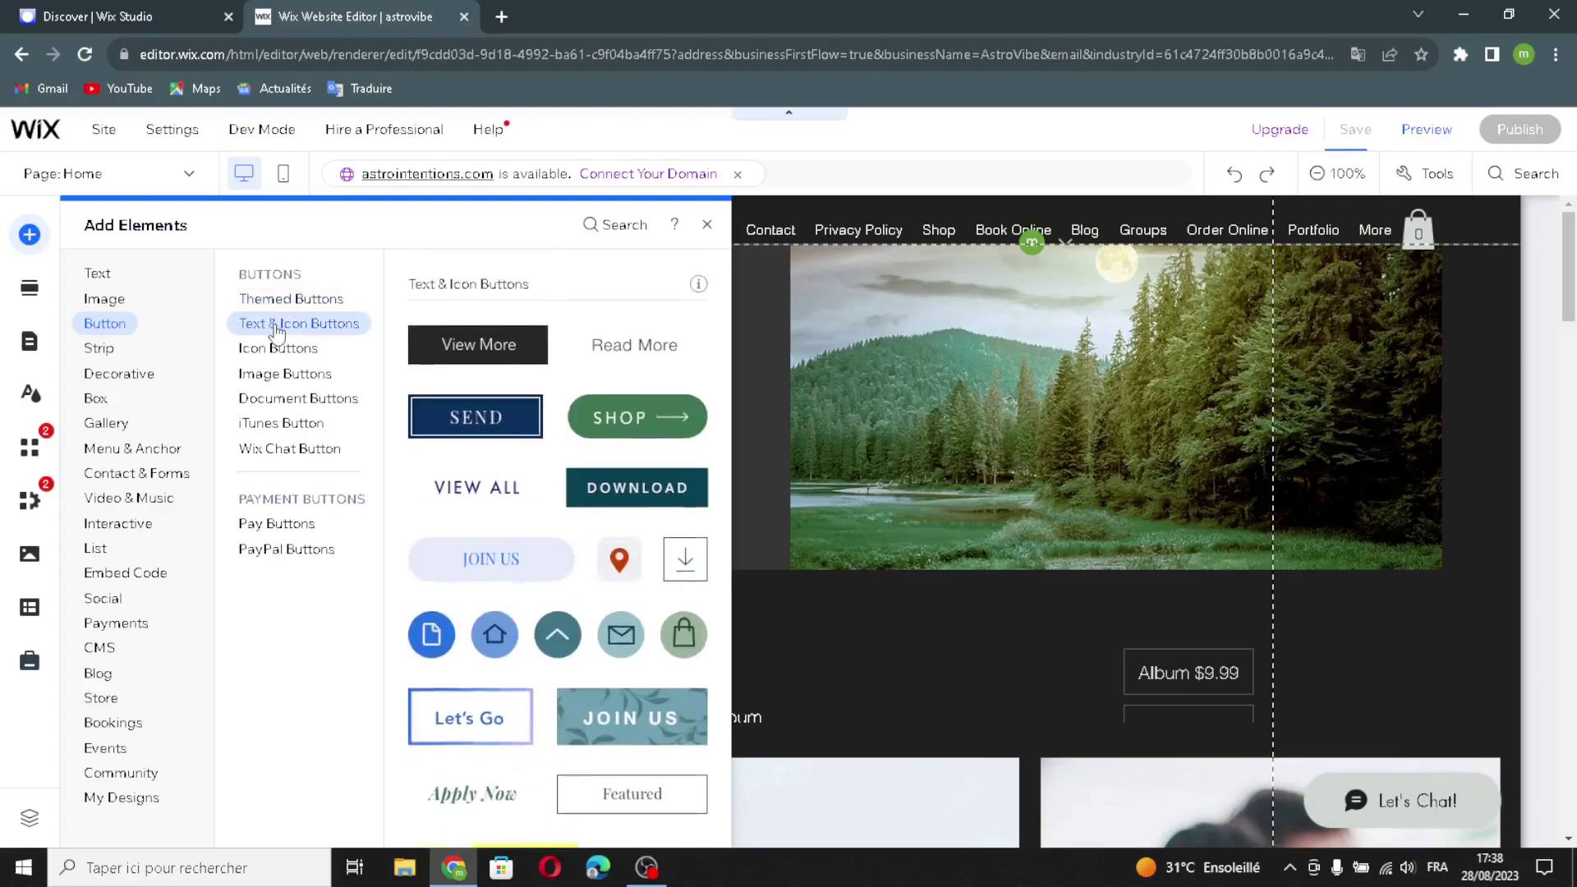
pyautogui.click(263, 353)
pyautogui.click(273, 374)
pyautogui.click(291, 402)
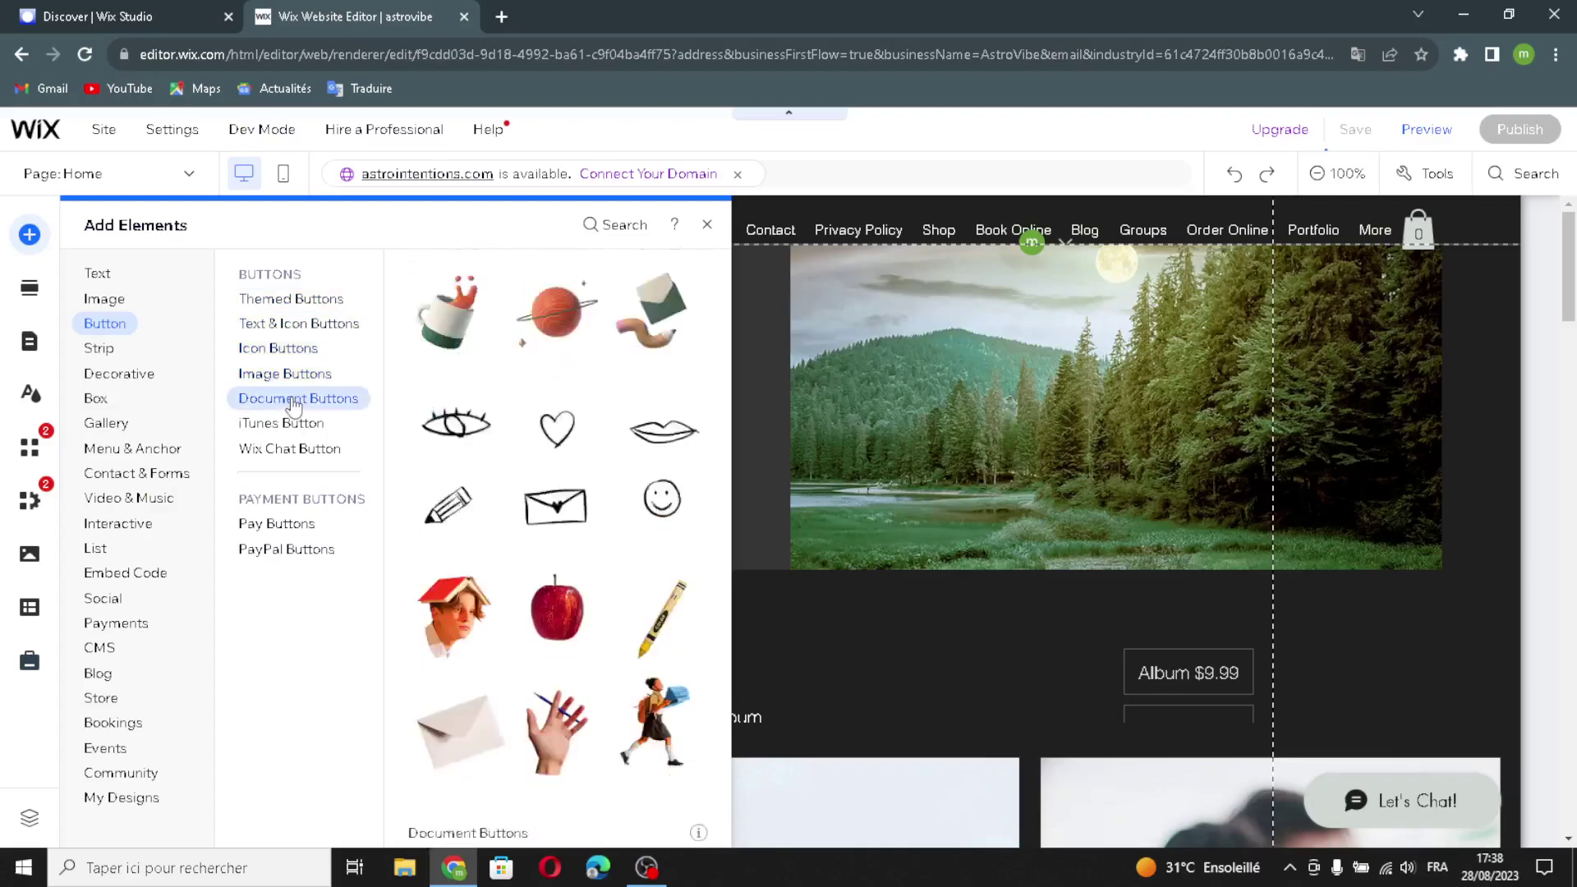
pyautogui.click(284, 425)
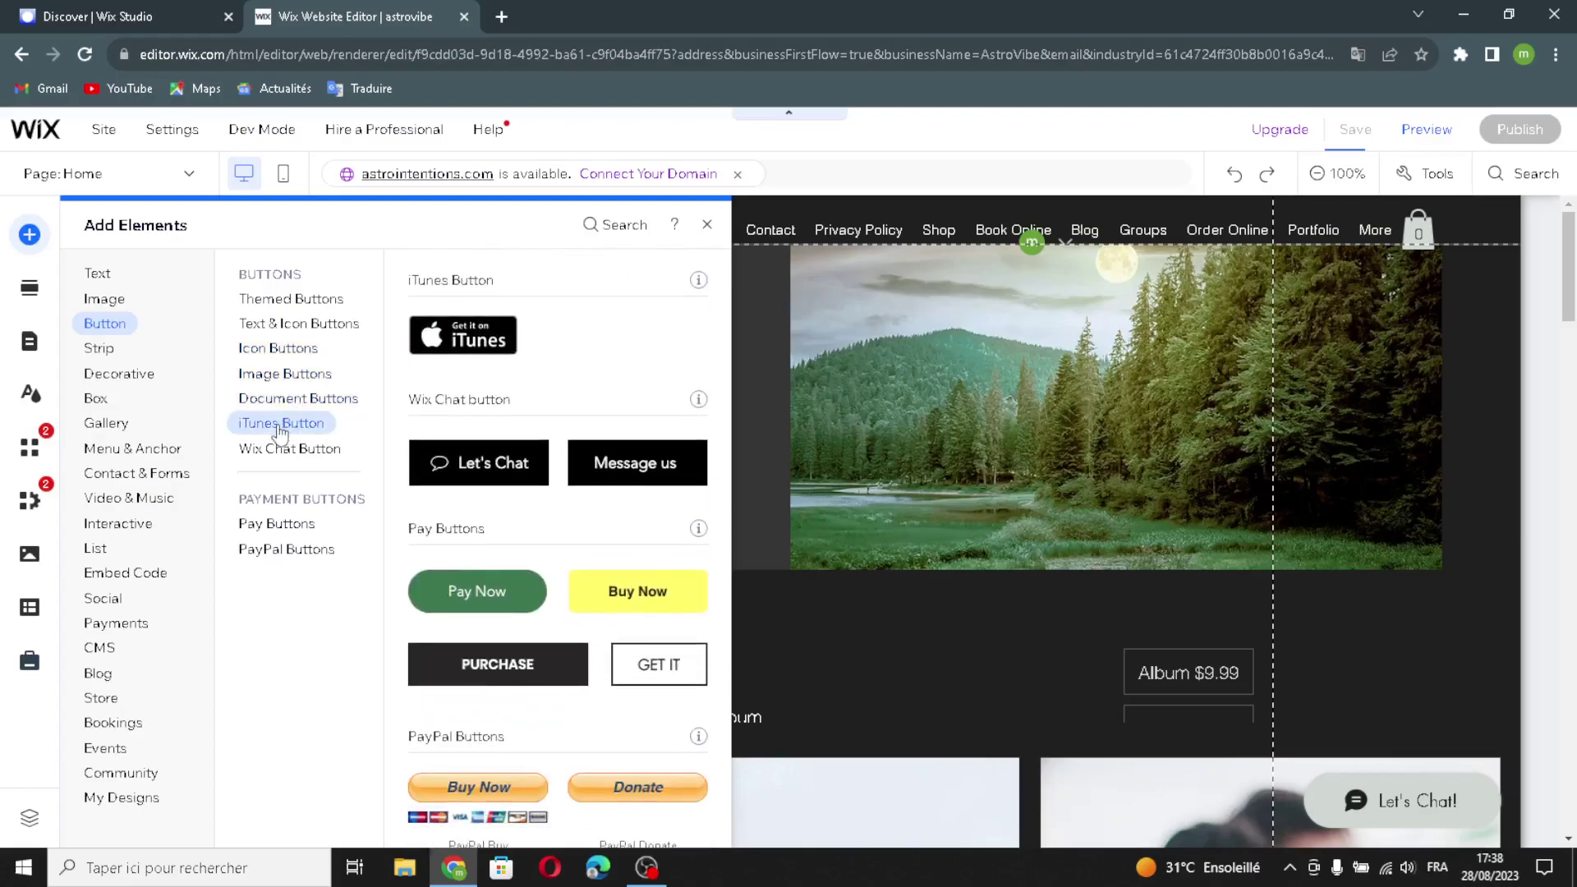
pyautogui.click(278, 449)
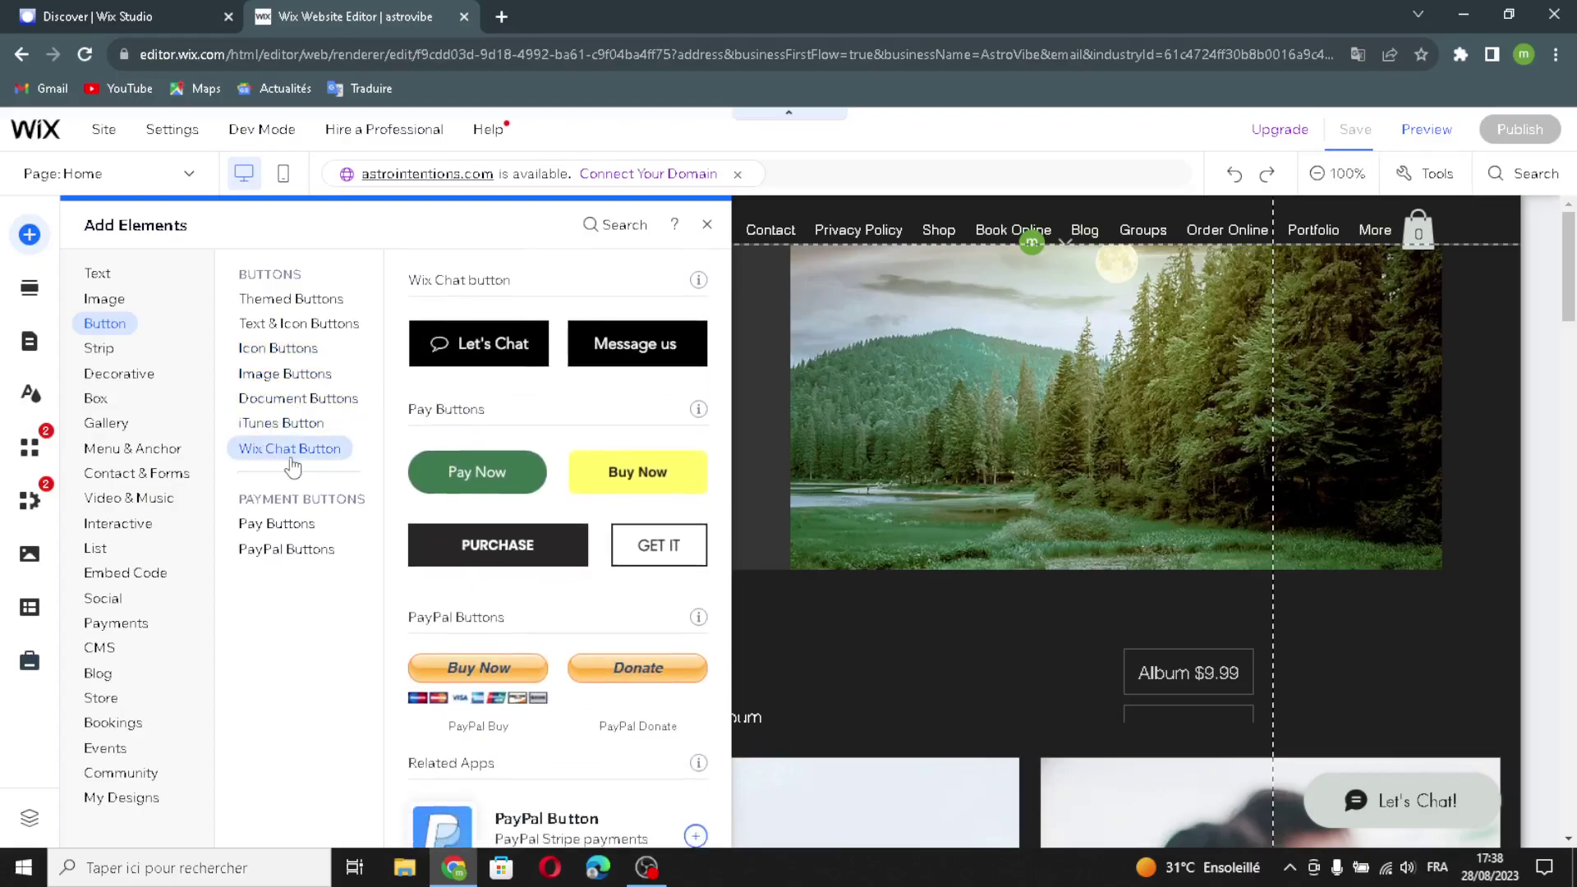
pyautogui.click(276, 524)
pyautogui.click(265, 557)
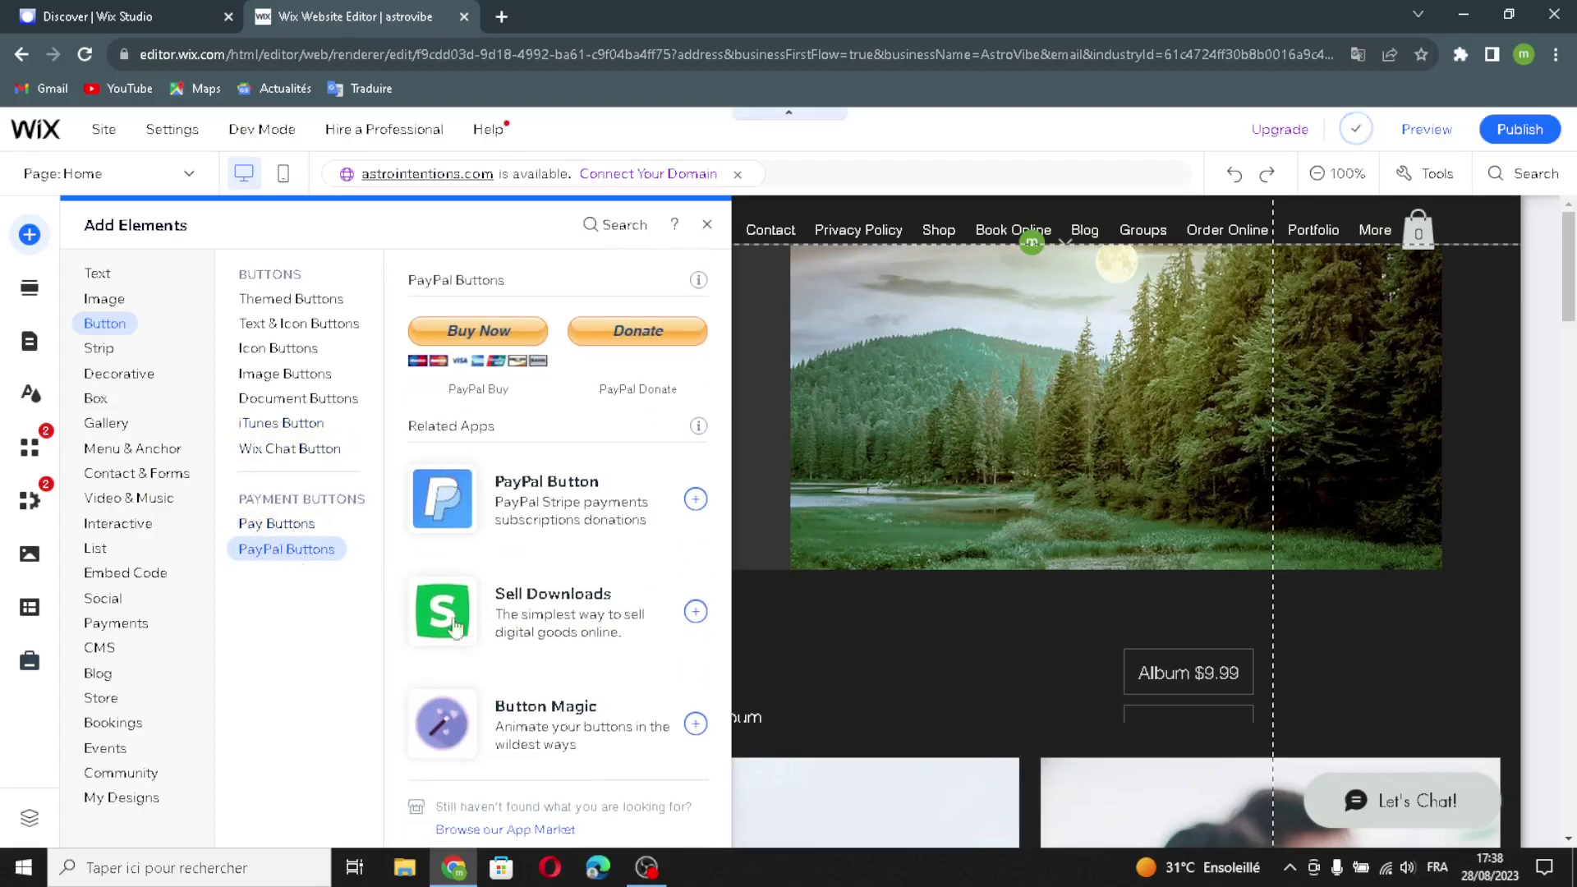
# Review the PayPal buttons once more and examine the strip designs, including About, Services, Contact, Welcome, Testimonials and Team
pyautogui.scroll(1, 542, 443)
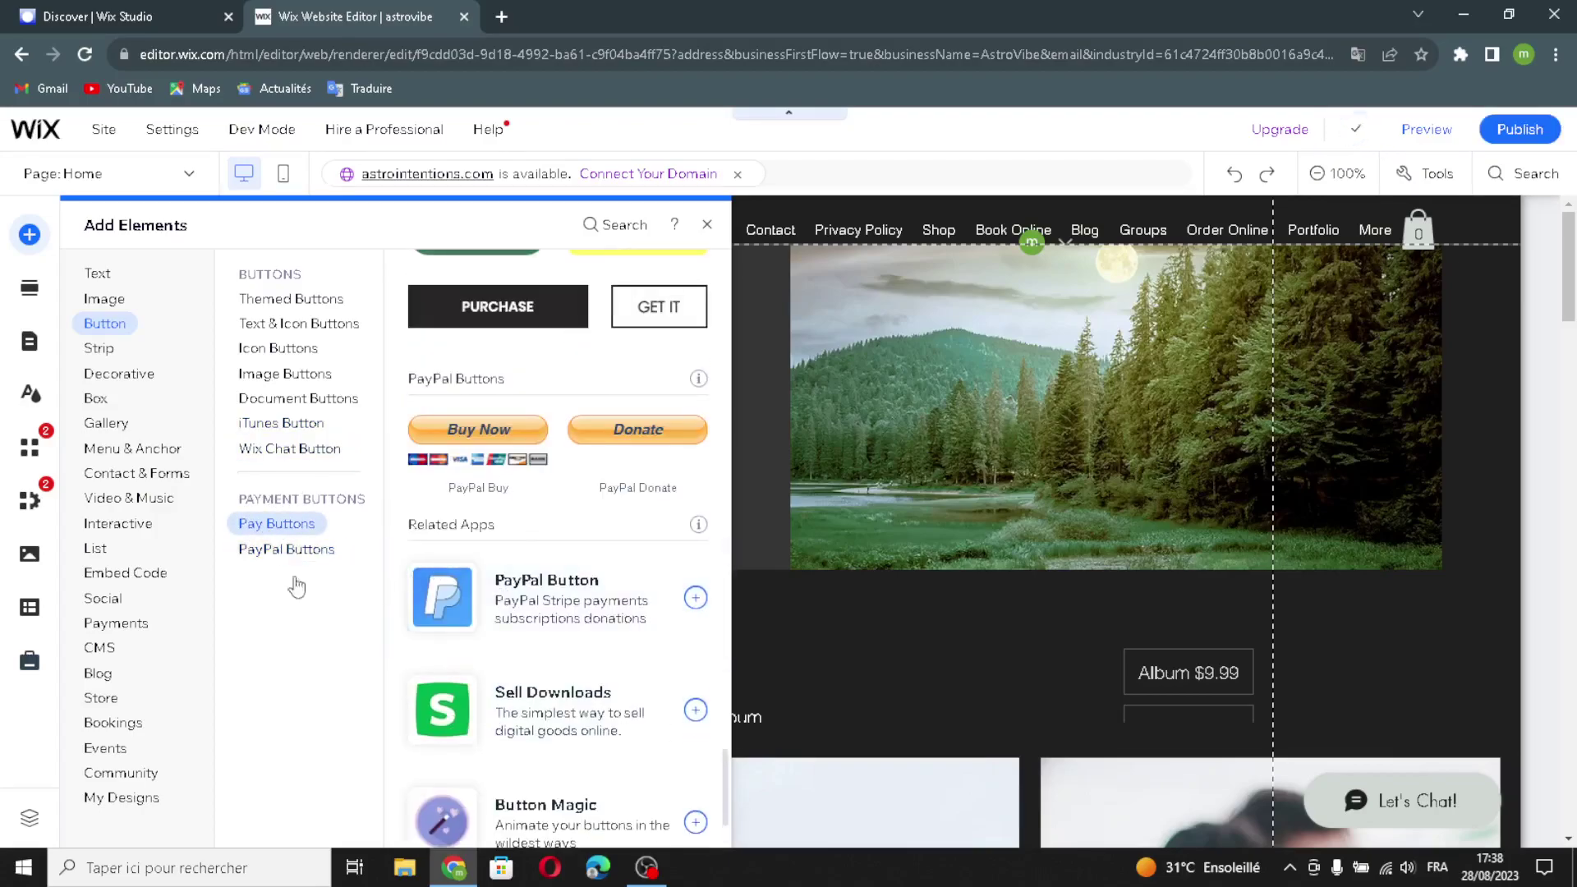
pyautogui.click(322, 547)
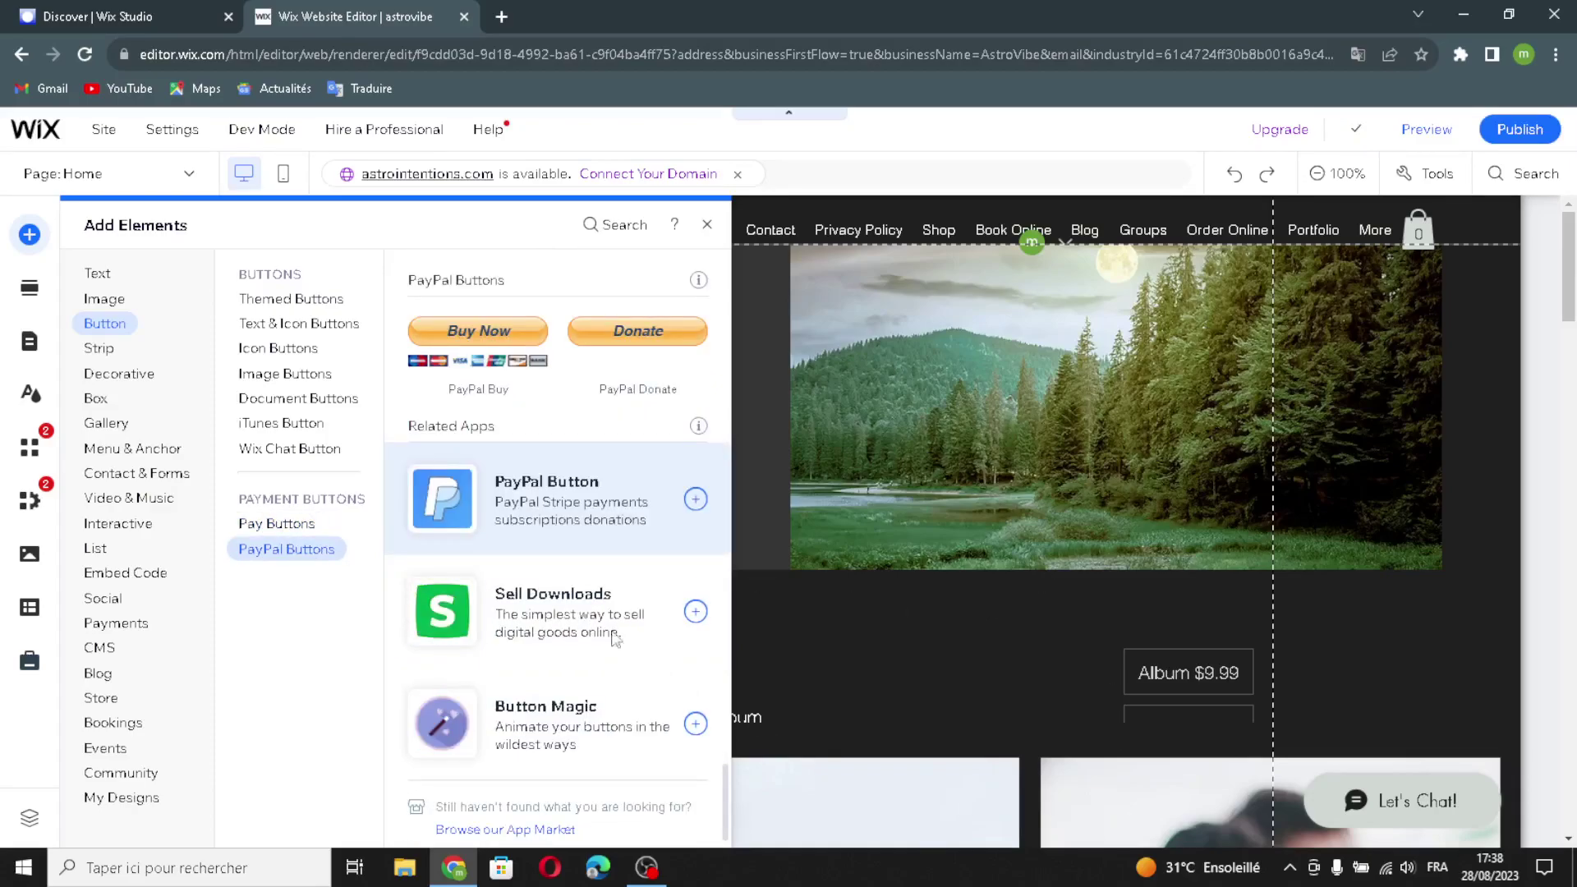
pyautogui.click(99, 348)
pyautogui.click(264, 299)
pyautogui.click(256, 323)
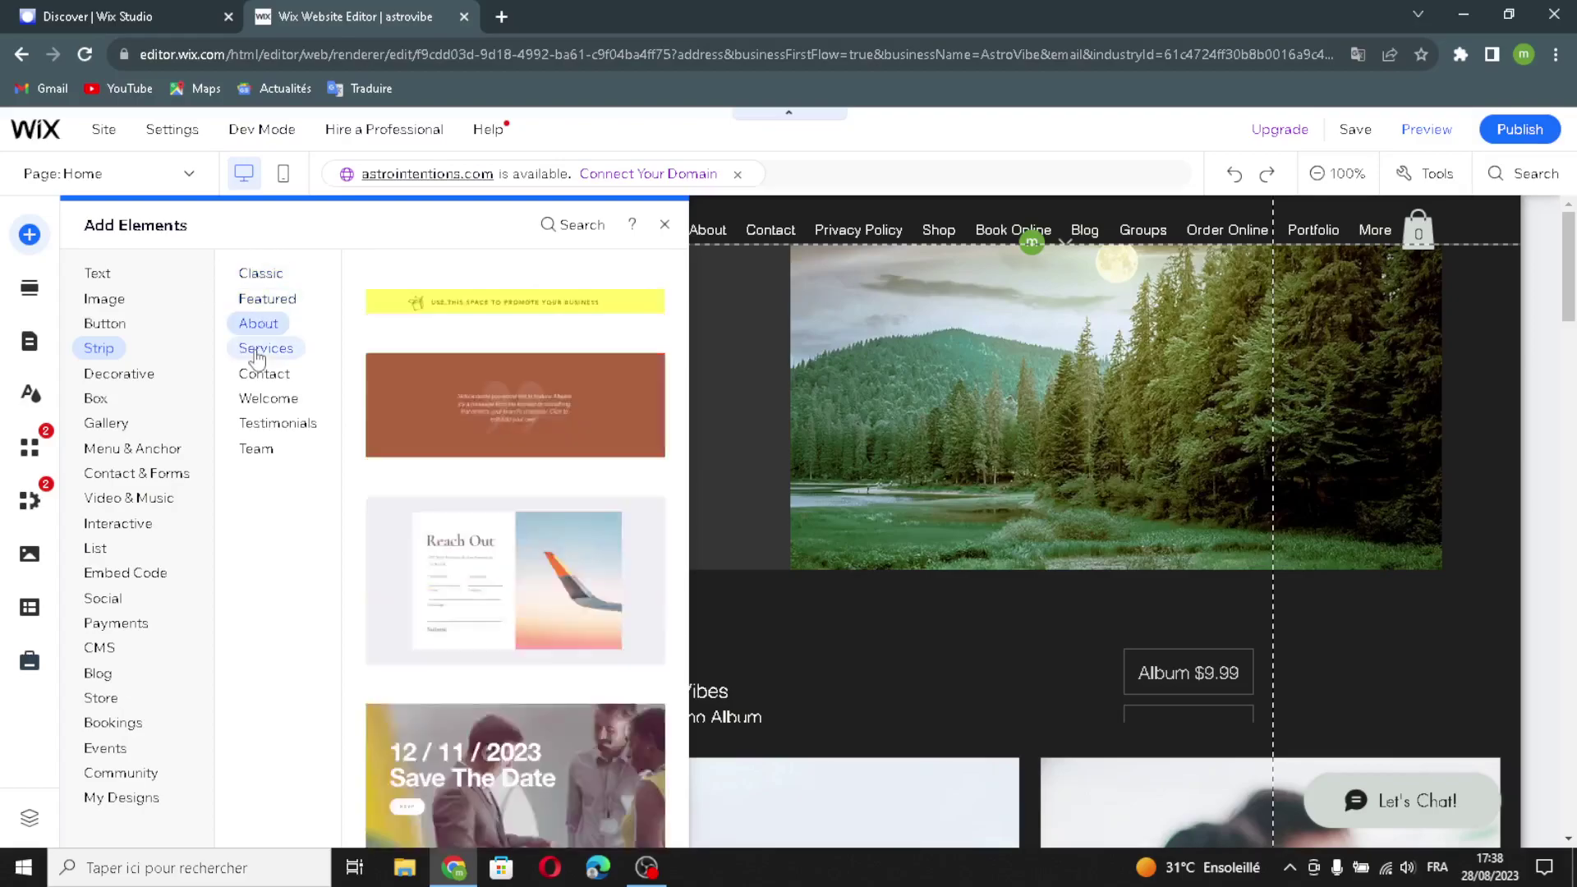
pyautogui.click(258, 352)
pyautogui.click(264, 373)
pyautogui.click(268, 399)
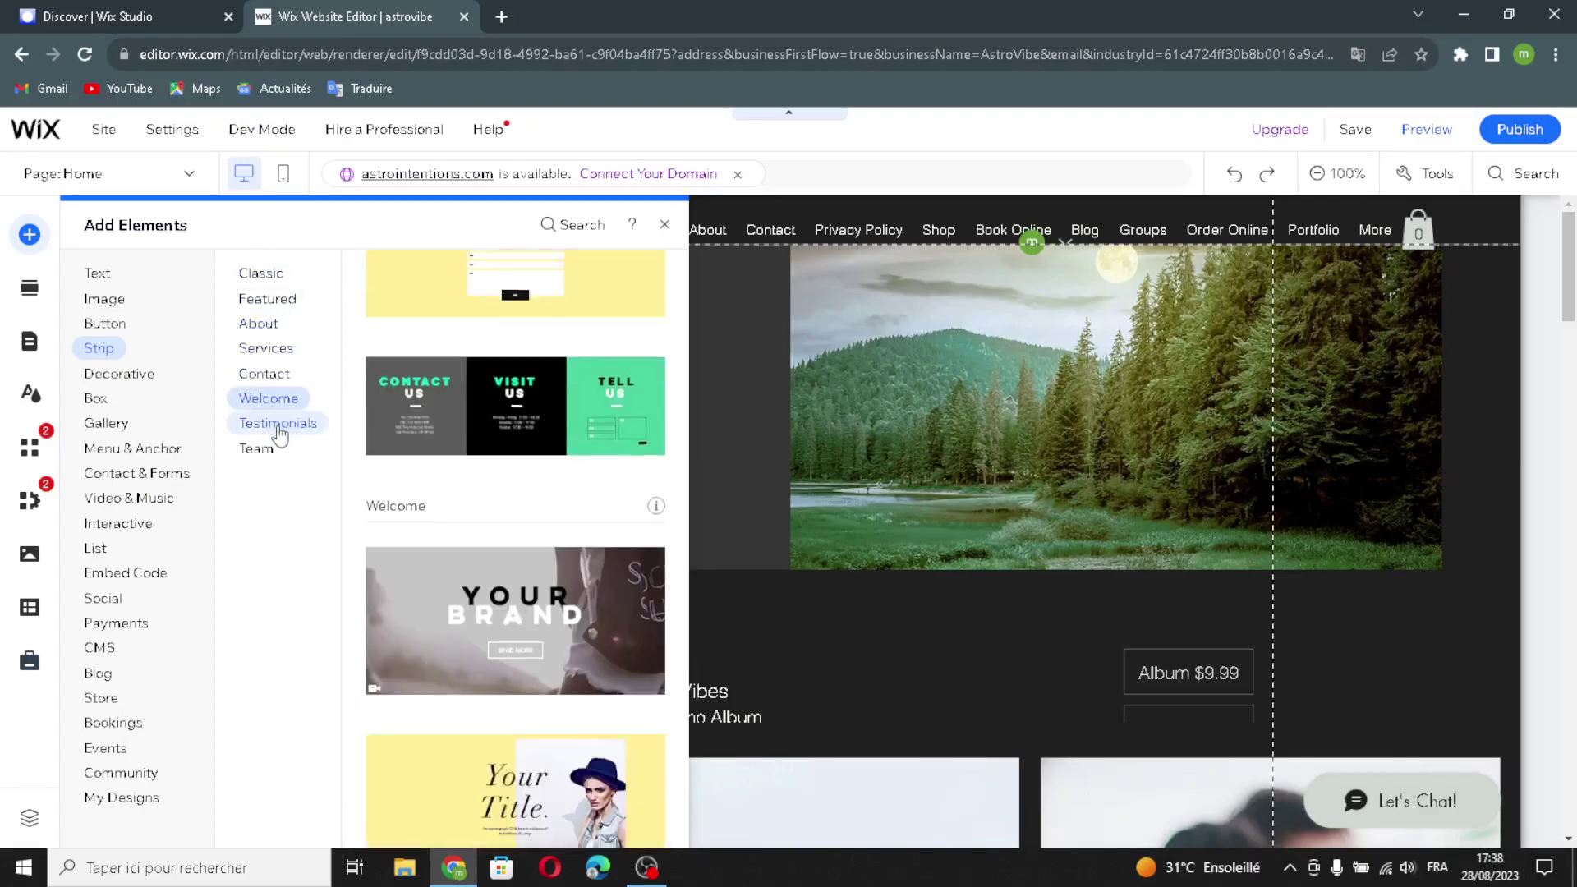
pyautogui.click(279, 429)
pyautogui.click(274, 465)
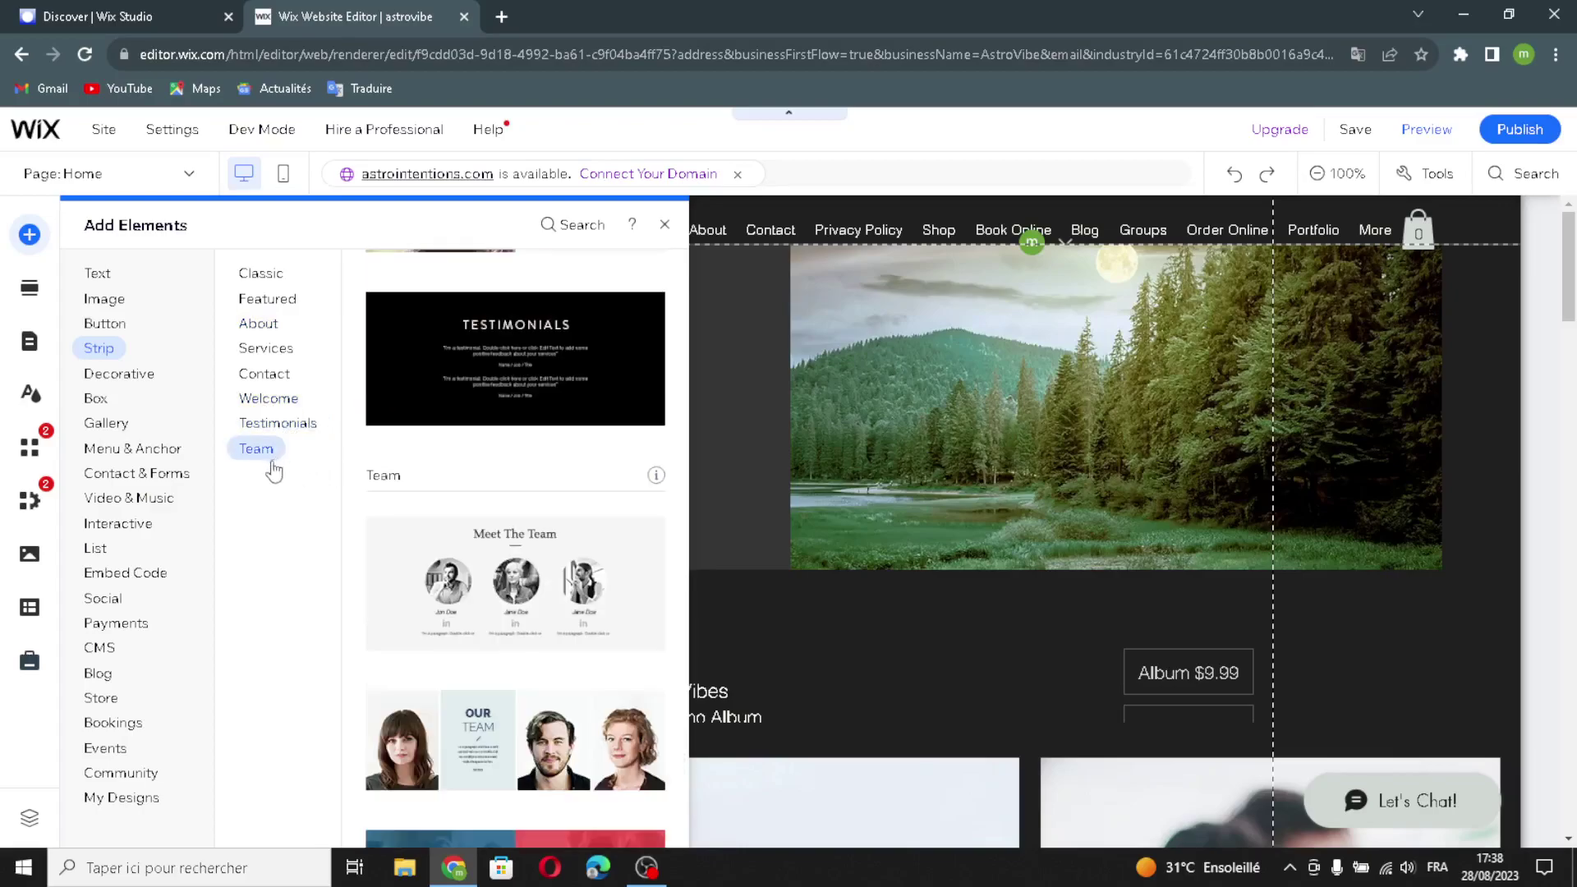
pyautogui.scroll(-2, 504, 496)
pyautogui.scroll(10, 504, 496)
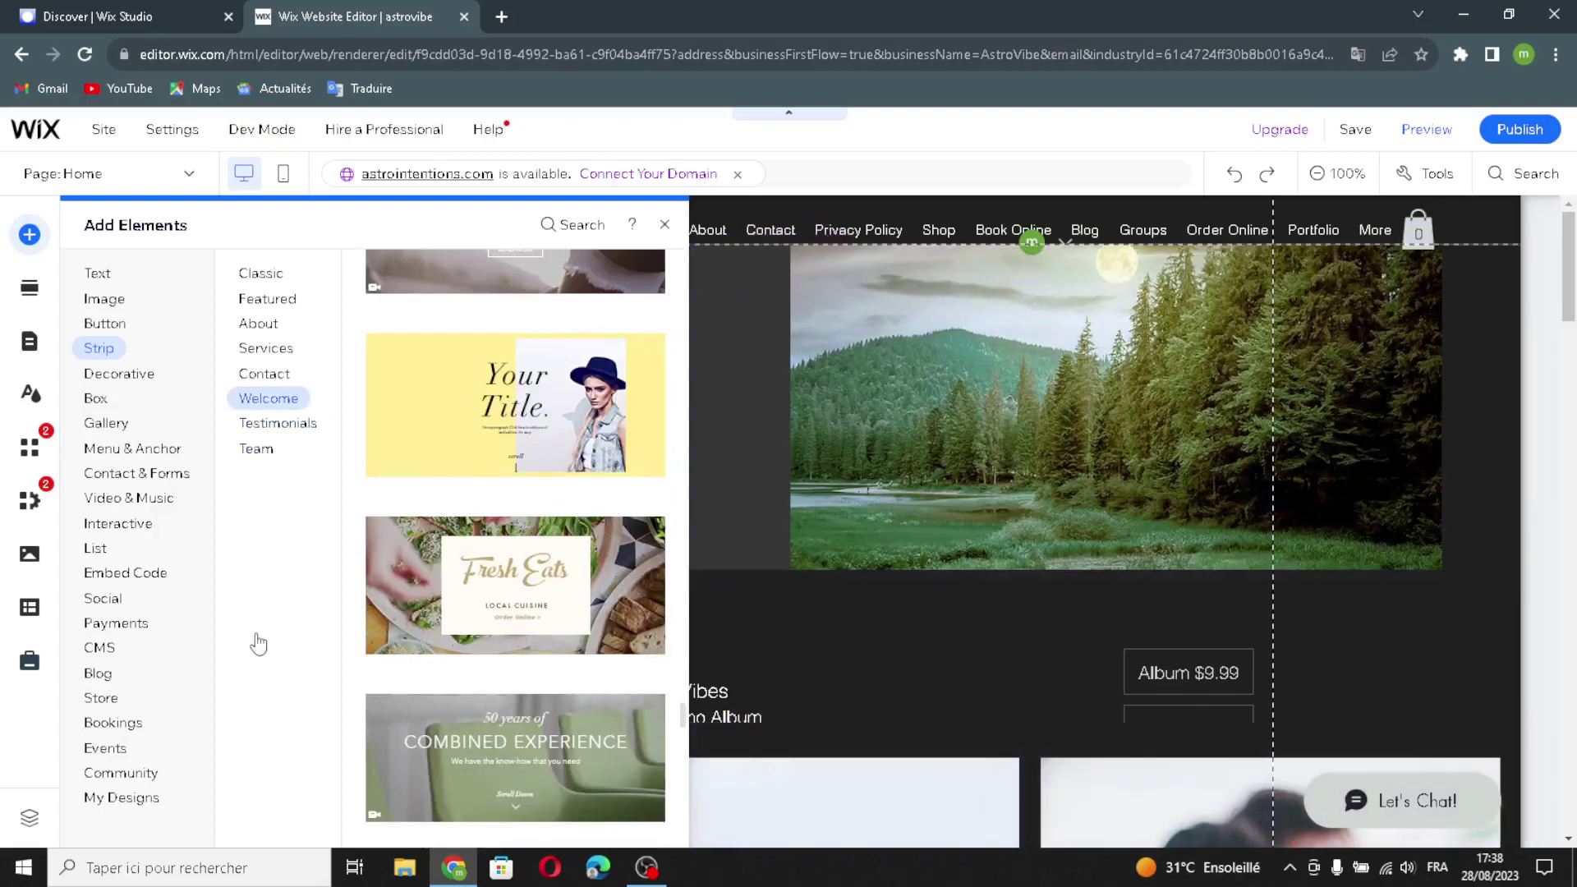
# Examine the decorative shapes available to add, including basic shapes, arrows, and horizontal and vertical lines
pyautogui.click(159, 382)
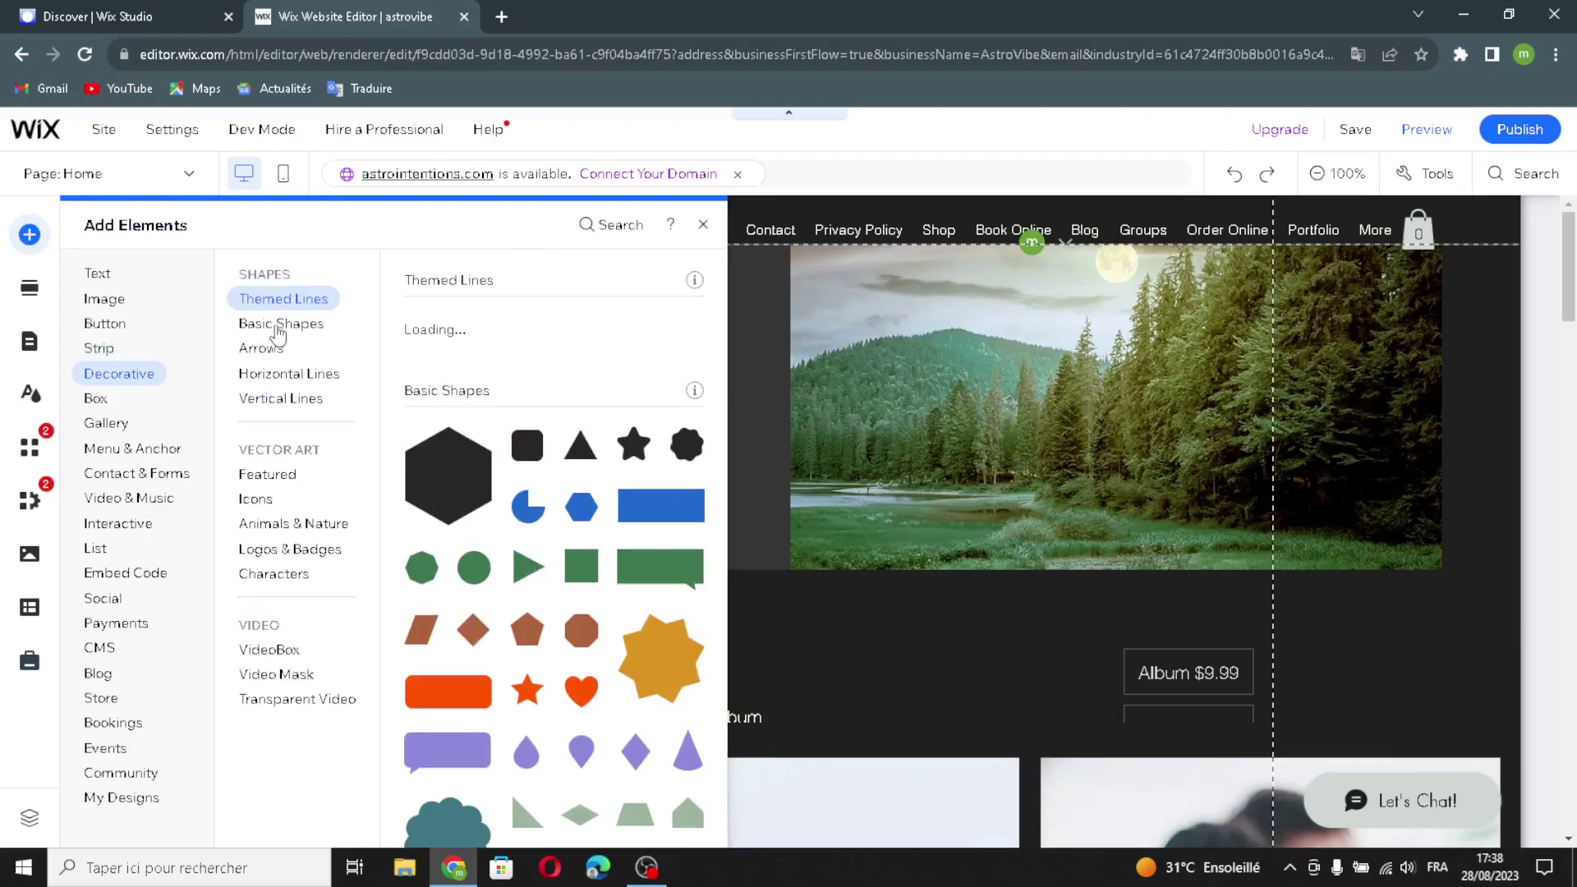
pyautogui.click(275, 327)
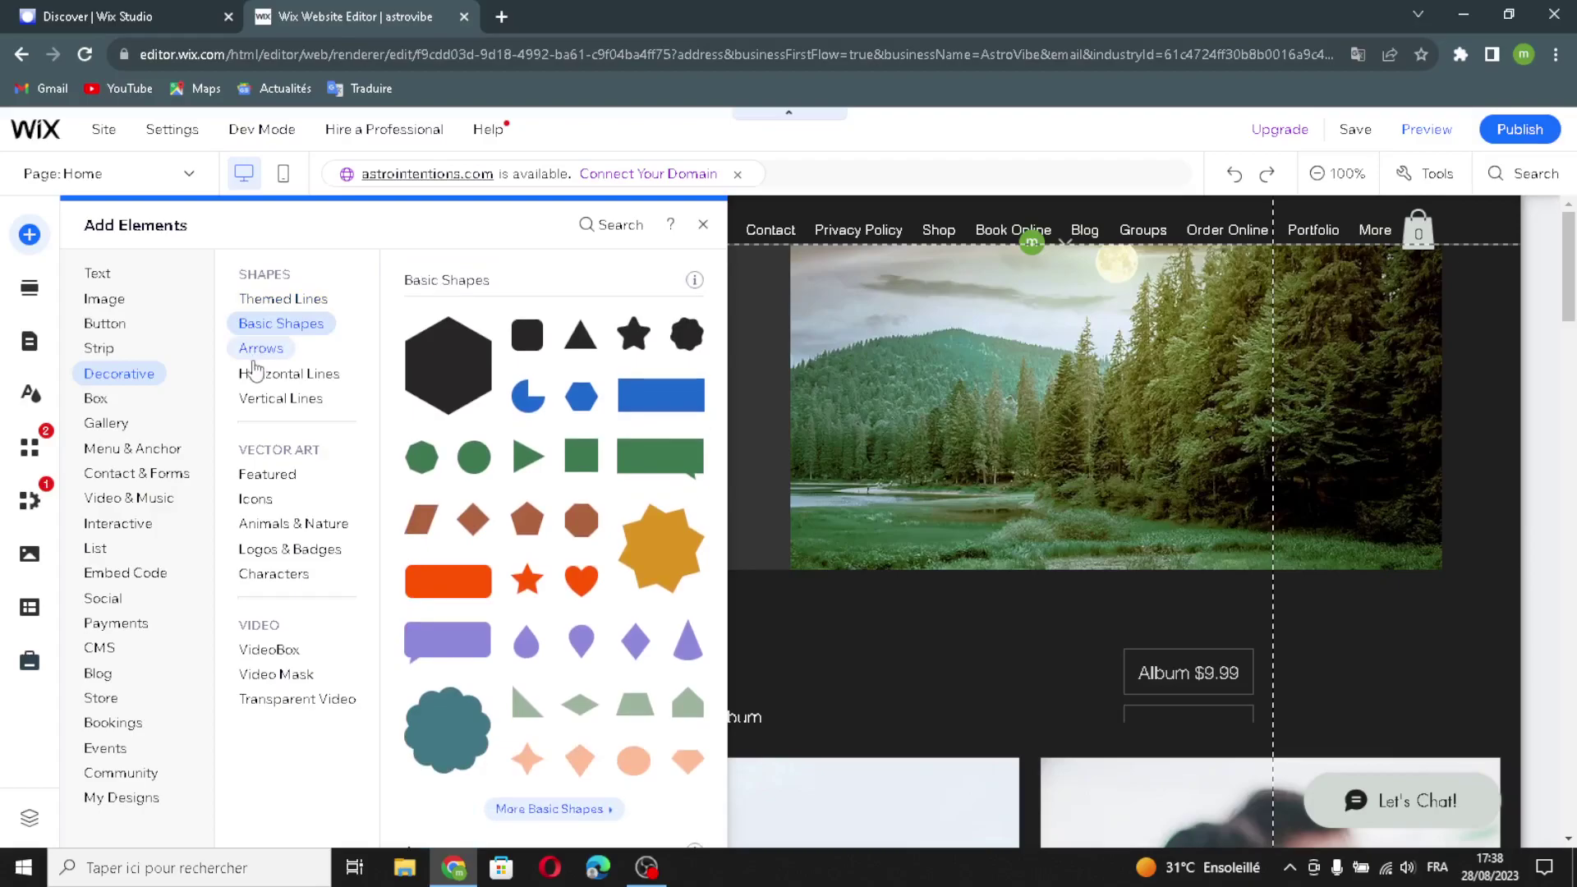
pyautogui.click(260, 353)
pyautogui.click(277, 379)
pyautogui.click(276, 402)
# Examine the decorative vector art, from featured art and icons to characters, and the box, mask and transparent videos
pyautogui.click(253, 475)
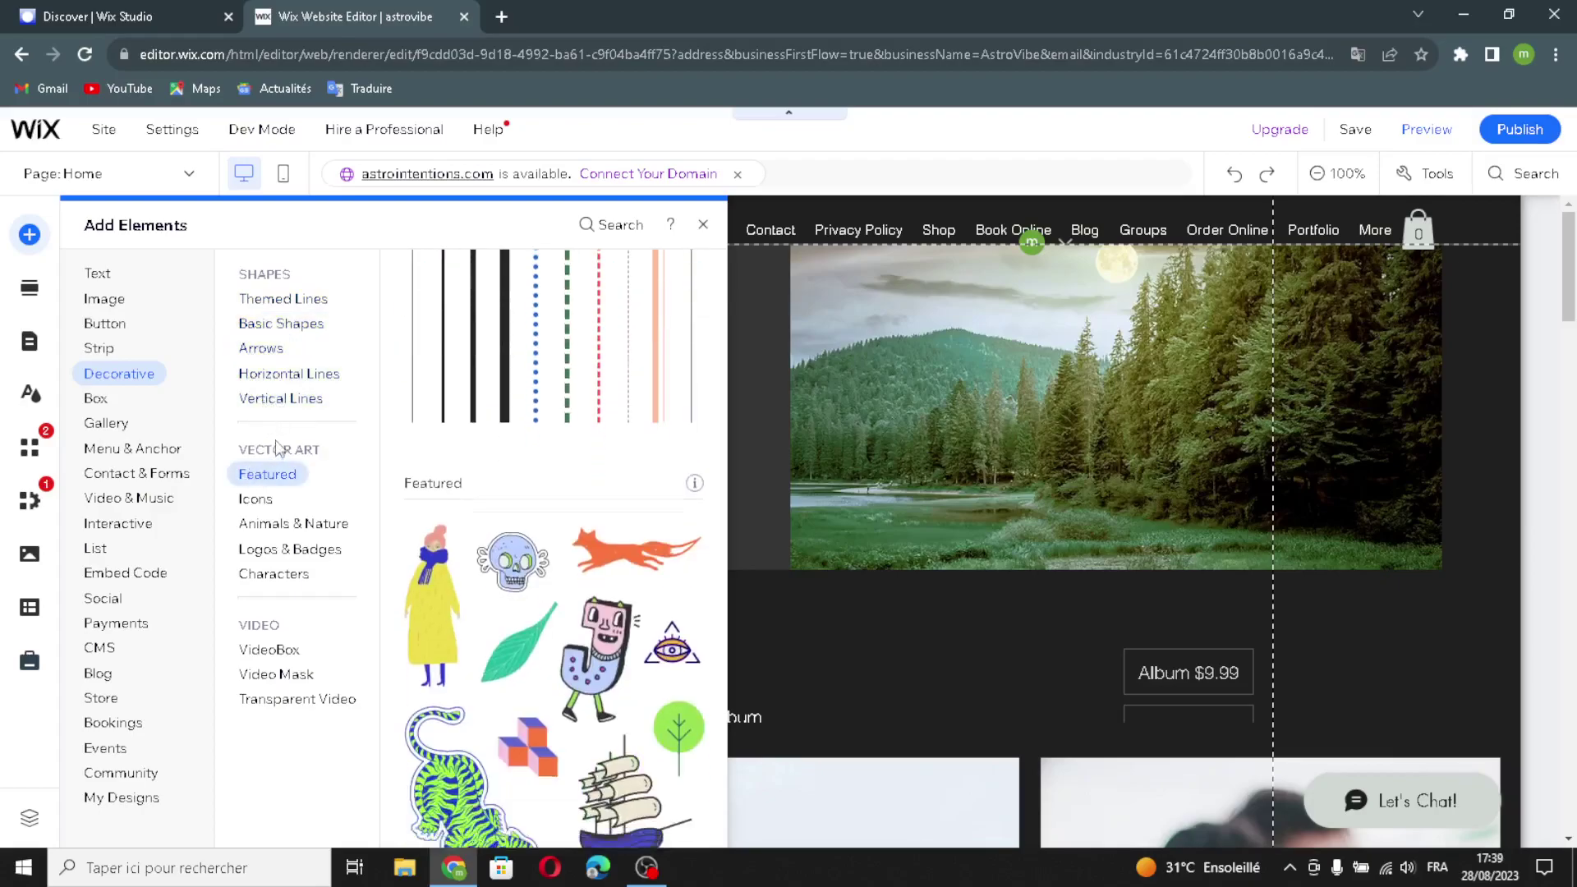
pyautogui.click(253, 499)
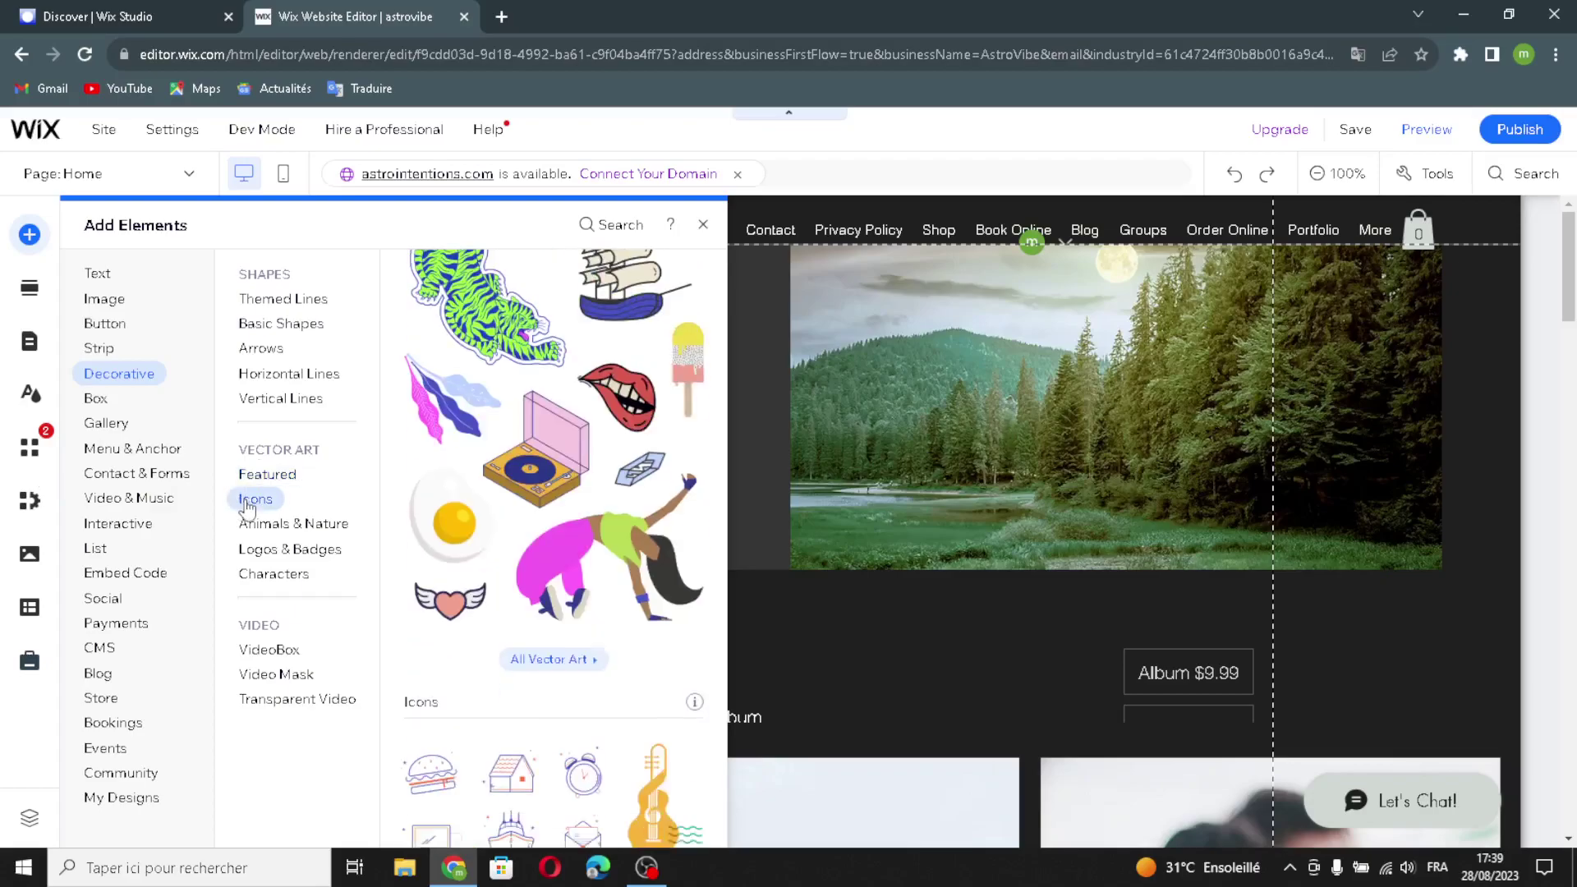
pyautogui.click(271, 529)
pyautogui.click(292, 551)
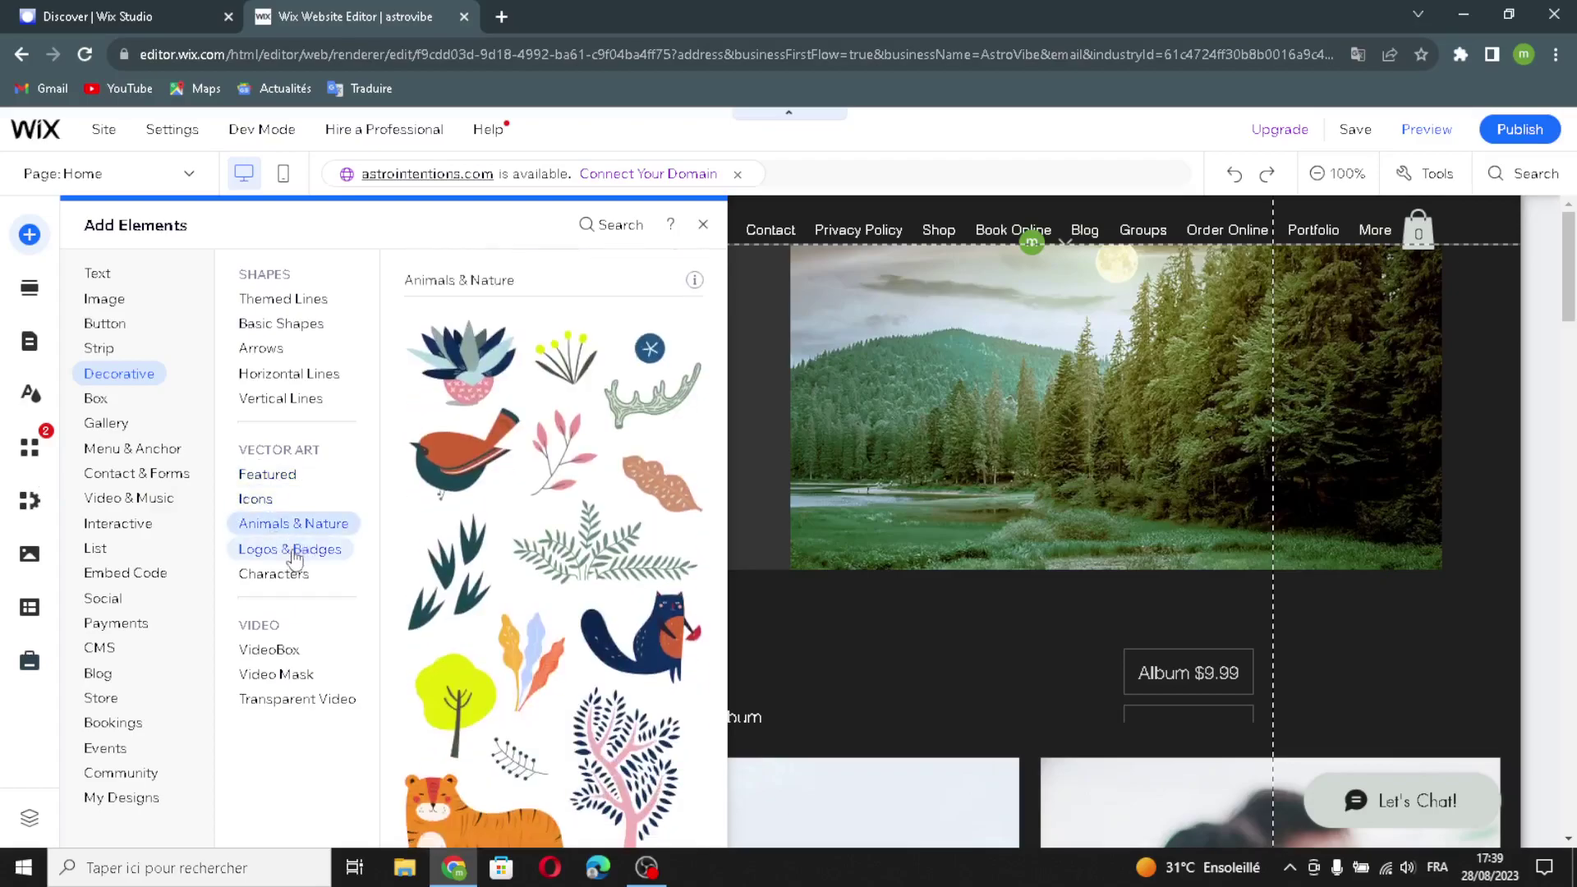
pyautogui.click(292, 577)
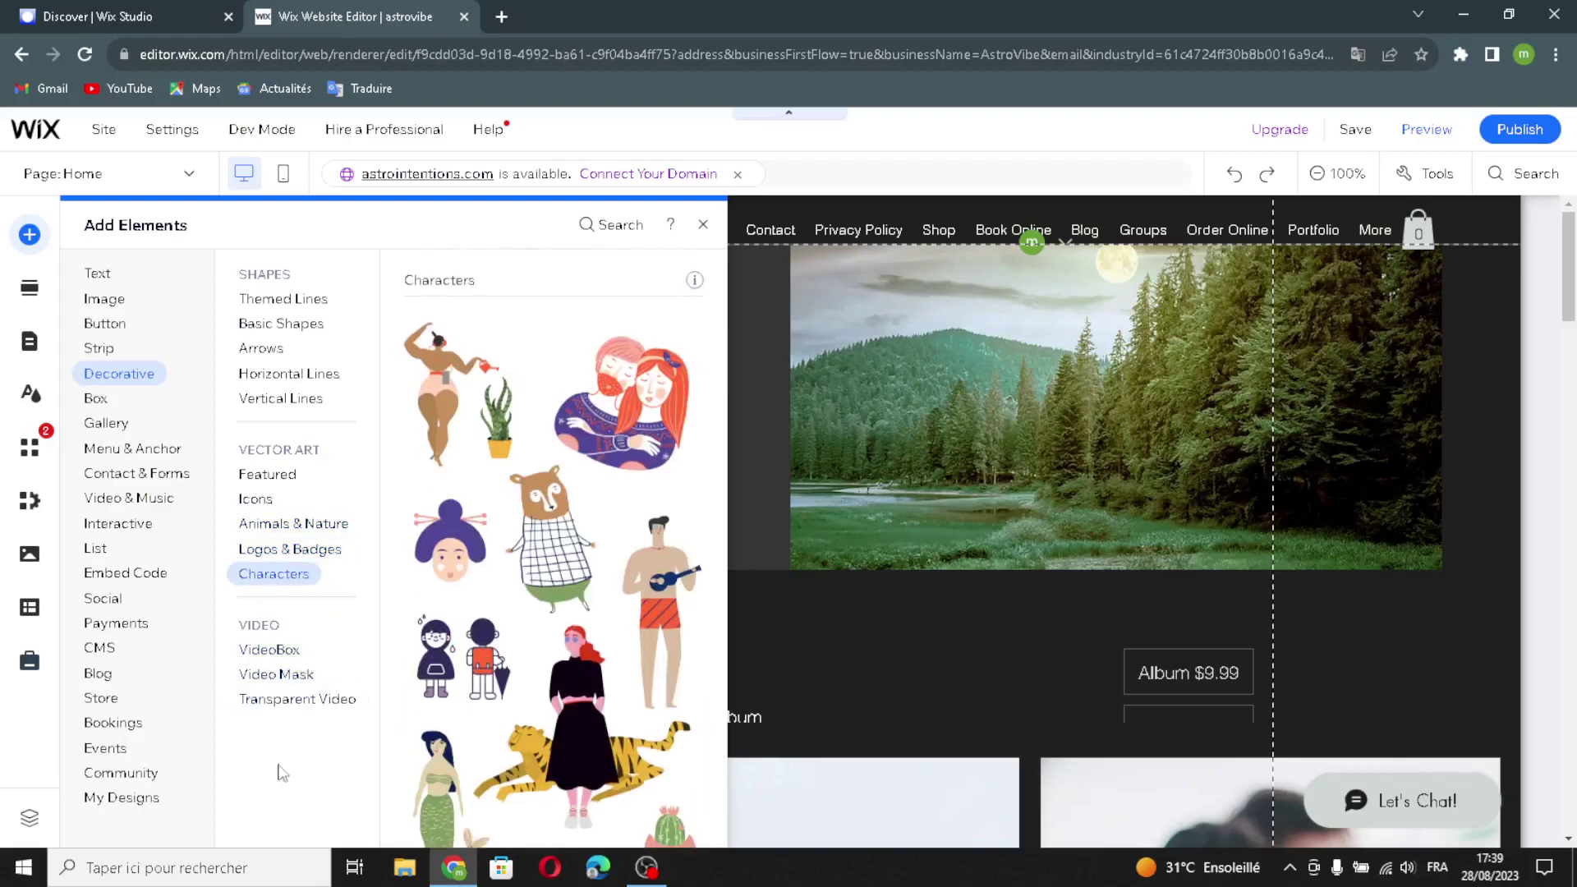
pyautogui.click(266, 650)
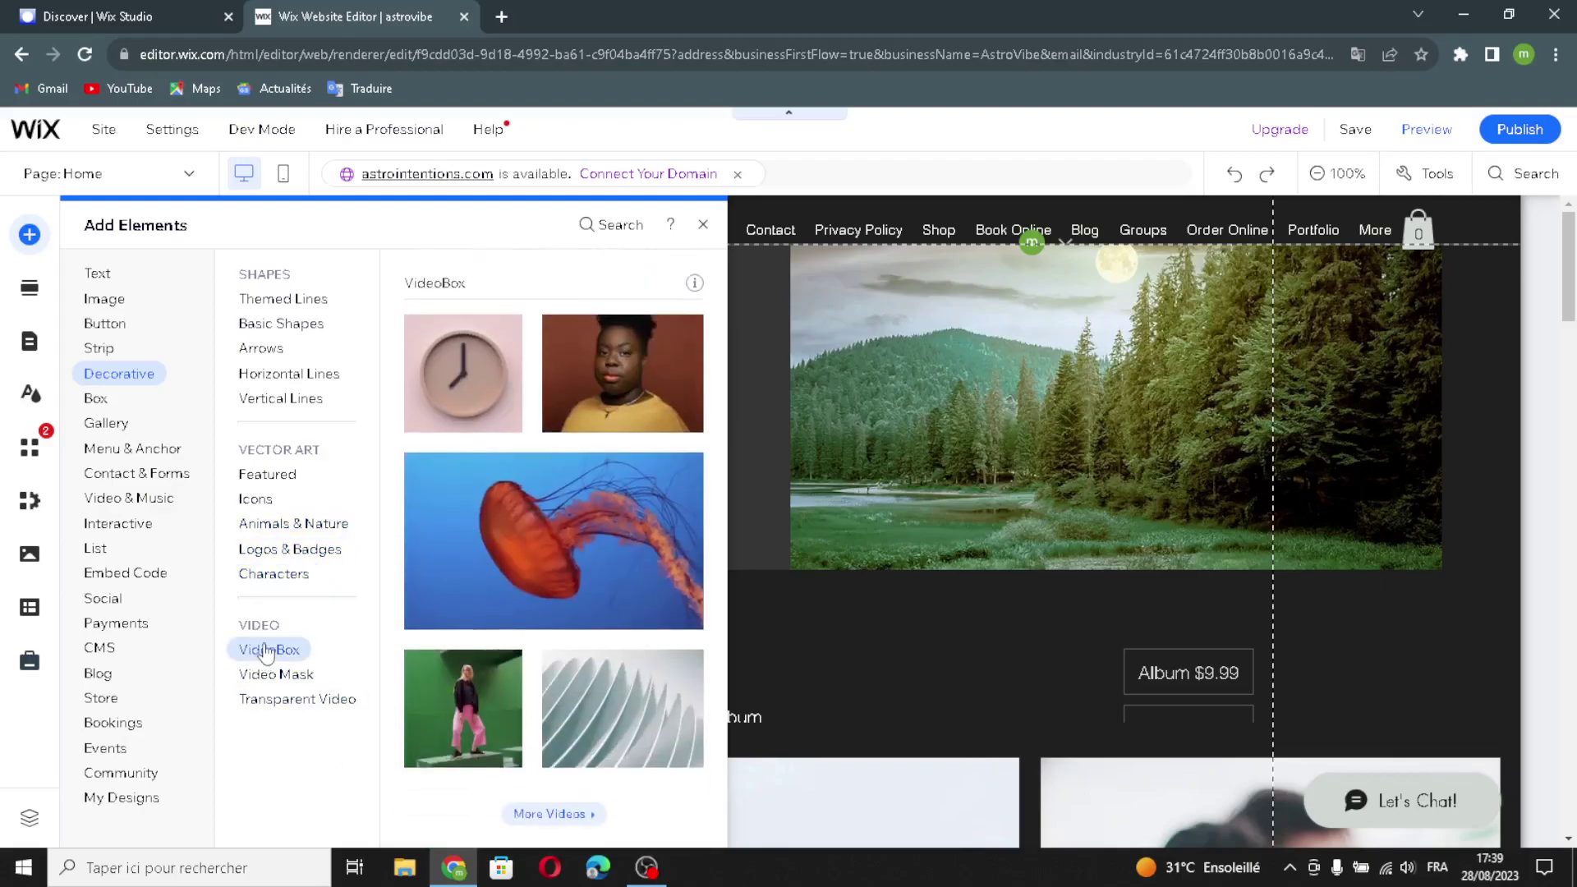
pyautogui.click(260, 678)
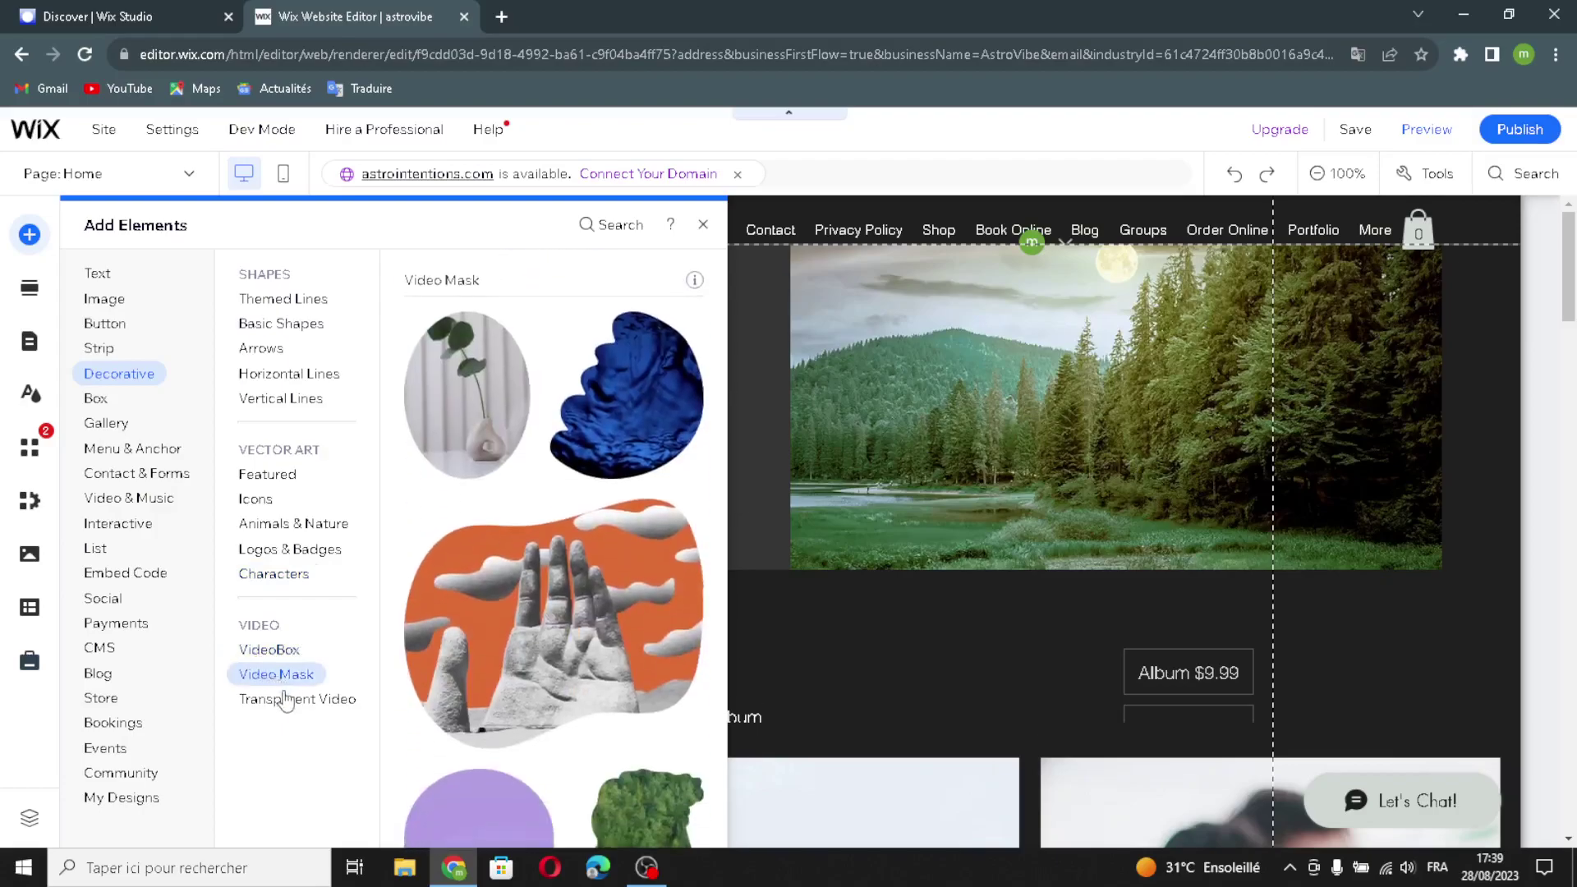
pyautogui.click(280, 702)
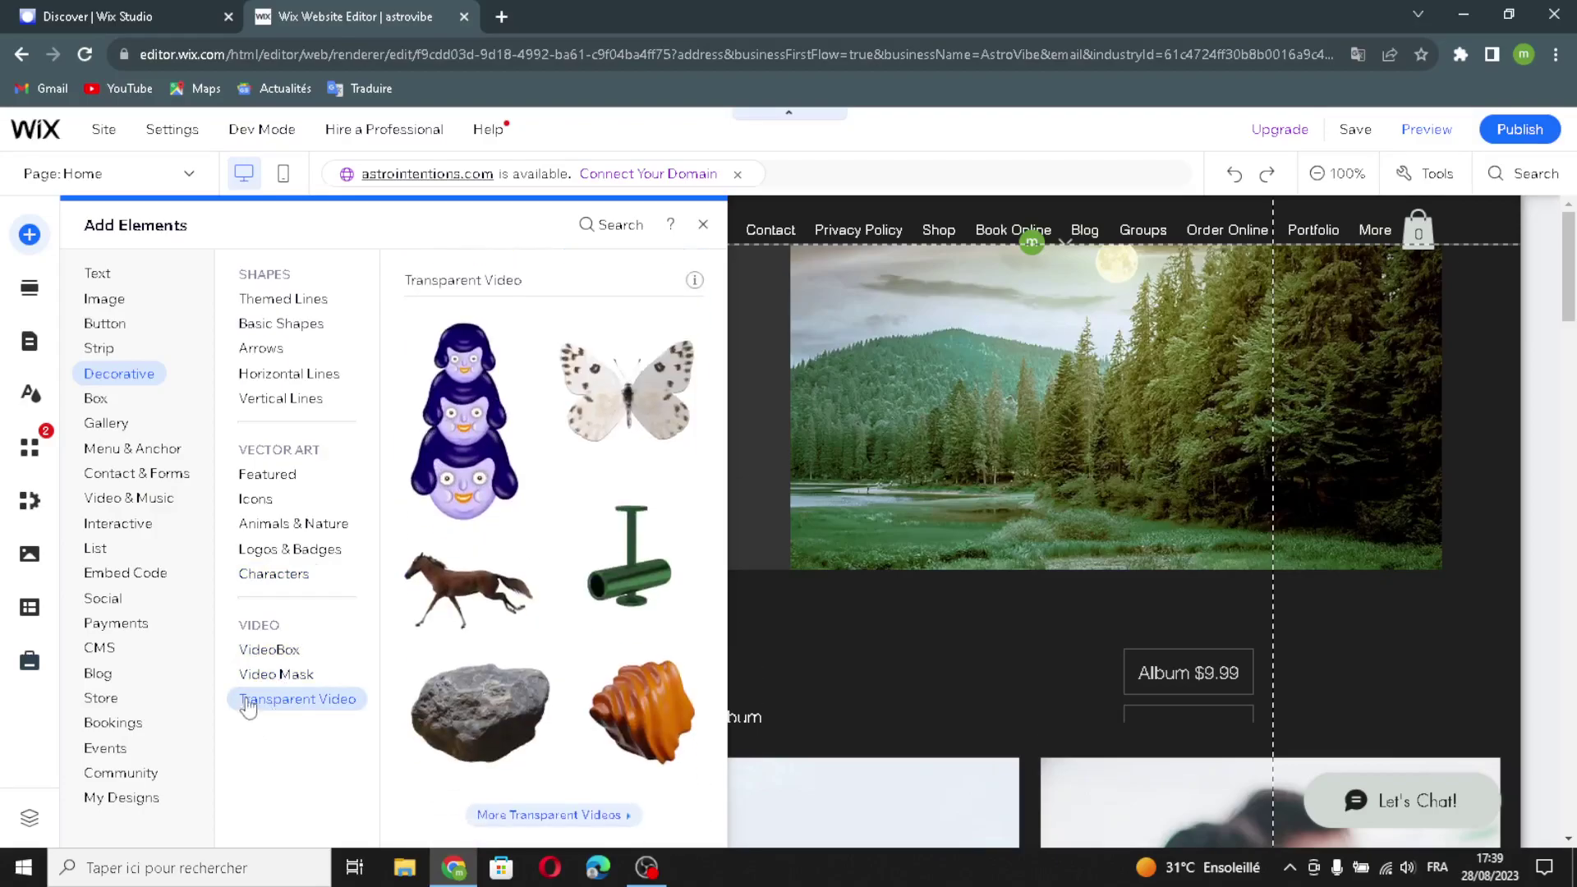
# Examine the box elements including tabs, and the pro, grid, slider and additional gallery layouts
pyautogui.click(95, 400)
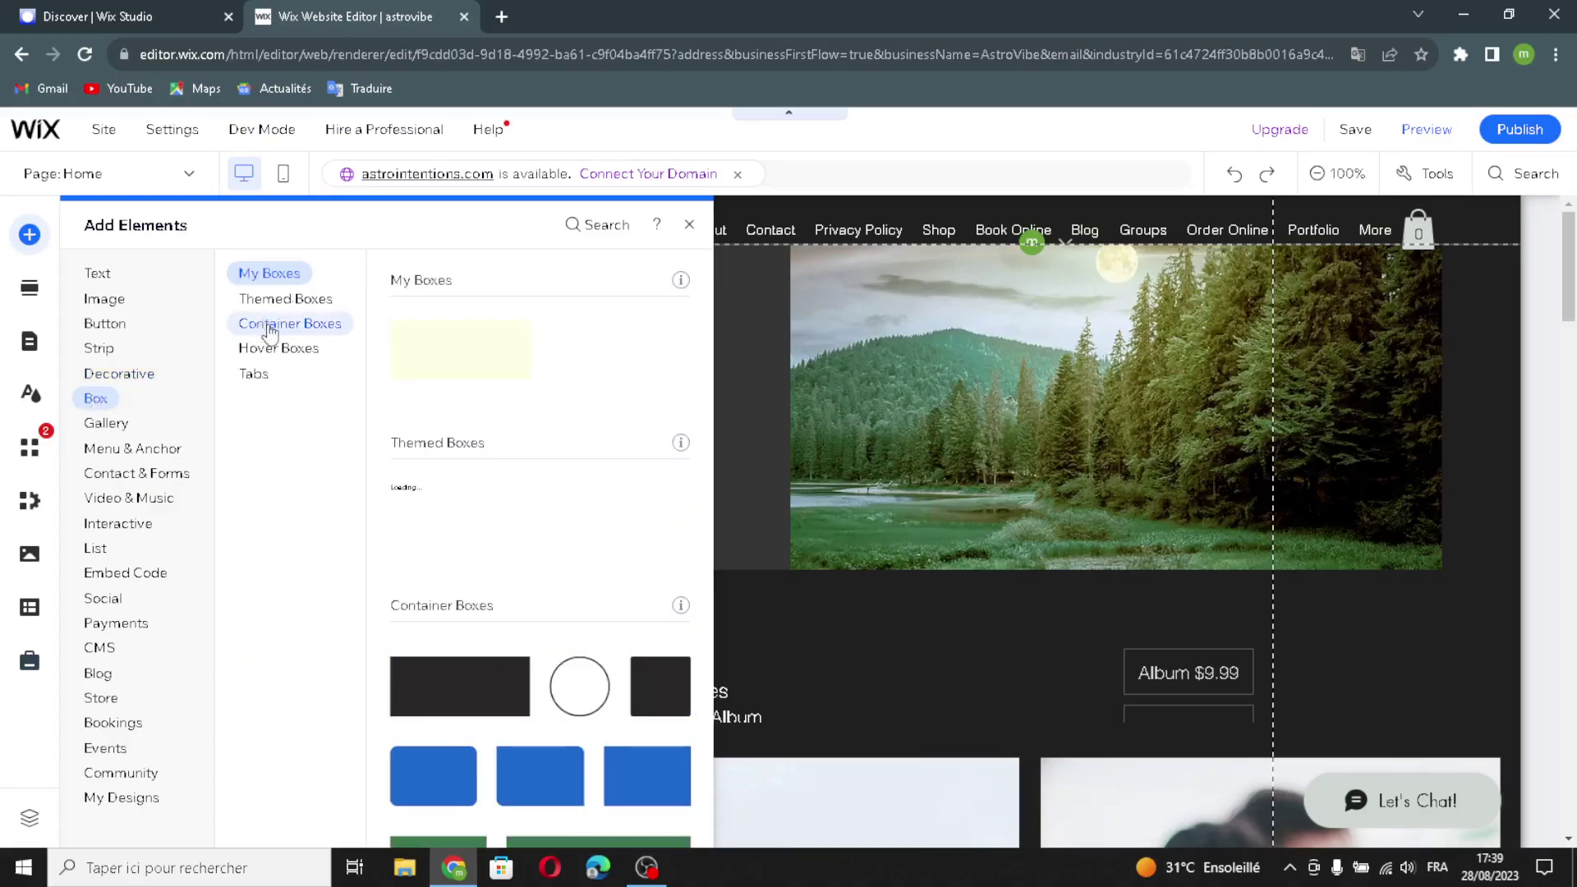
pyautogui.click(251, 374)
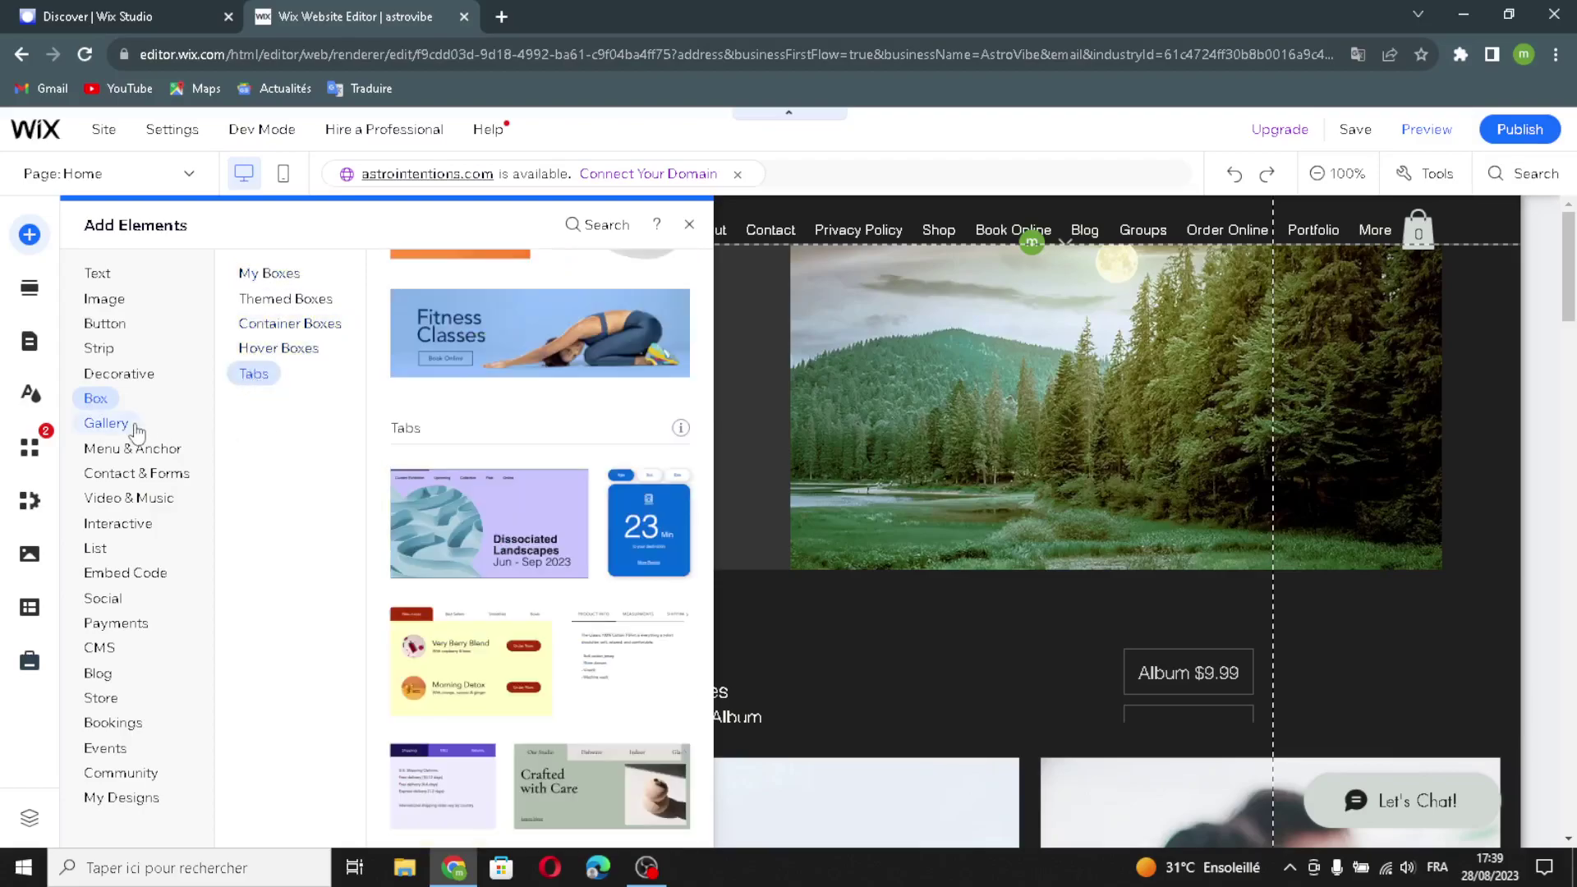
pyautogui.click(126, 431)
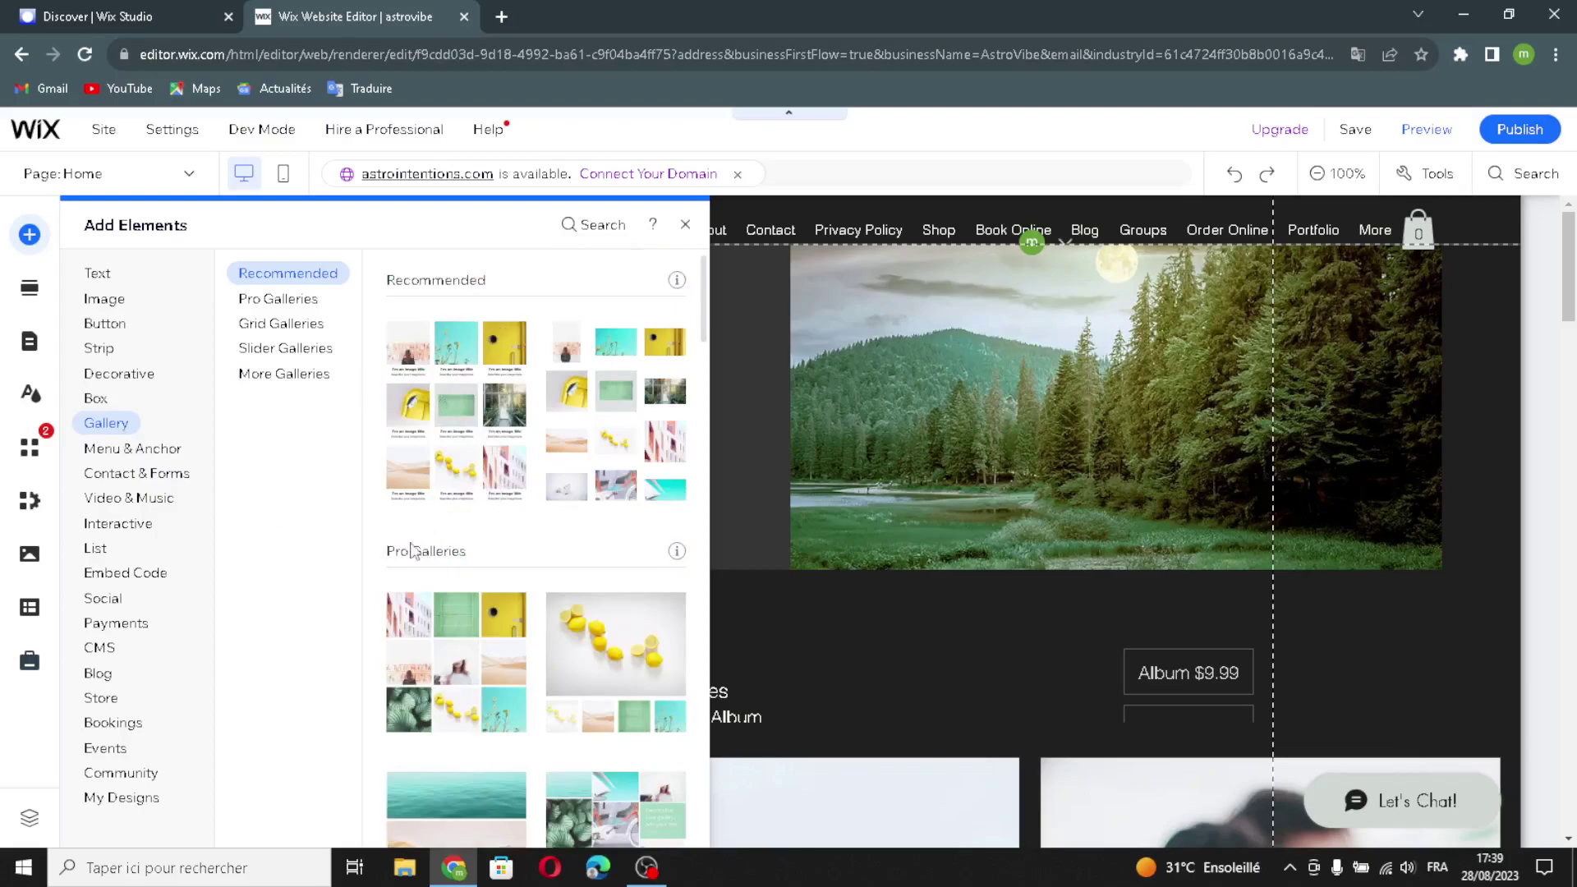
pyautogui.click(277, 299)
pyautogui.click(276, 327)
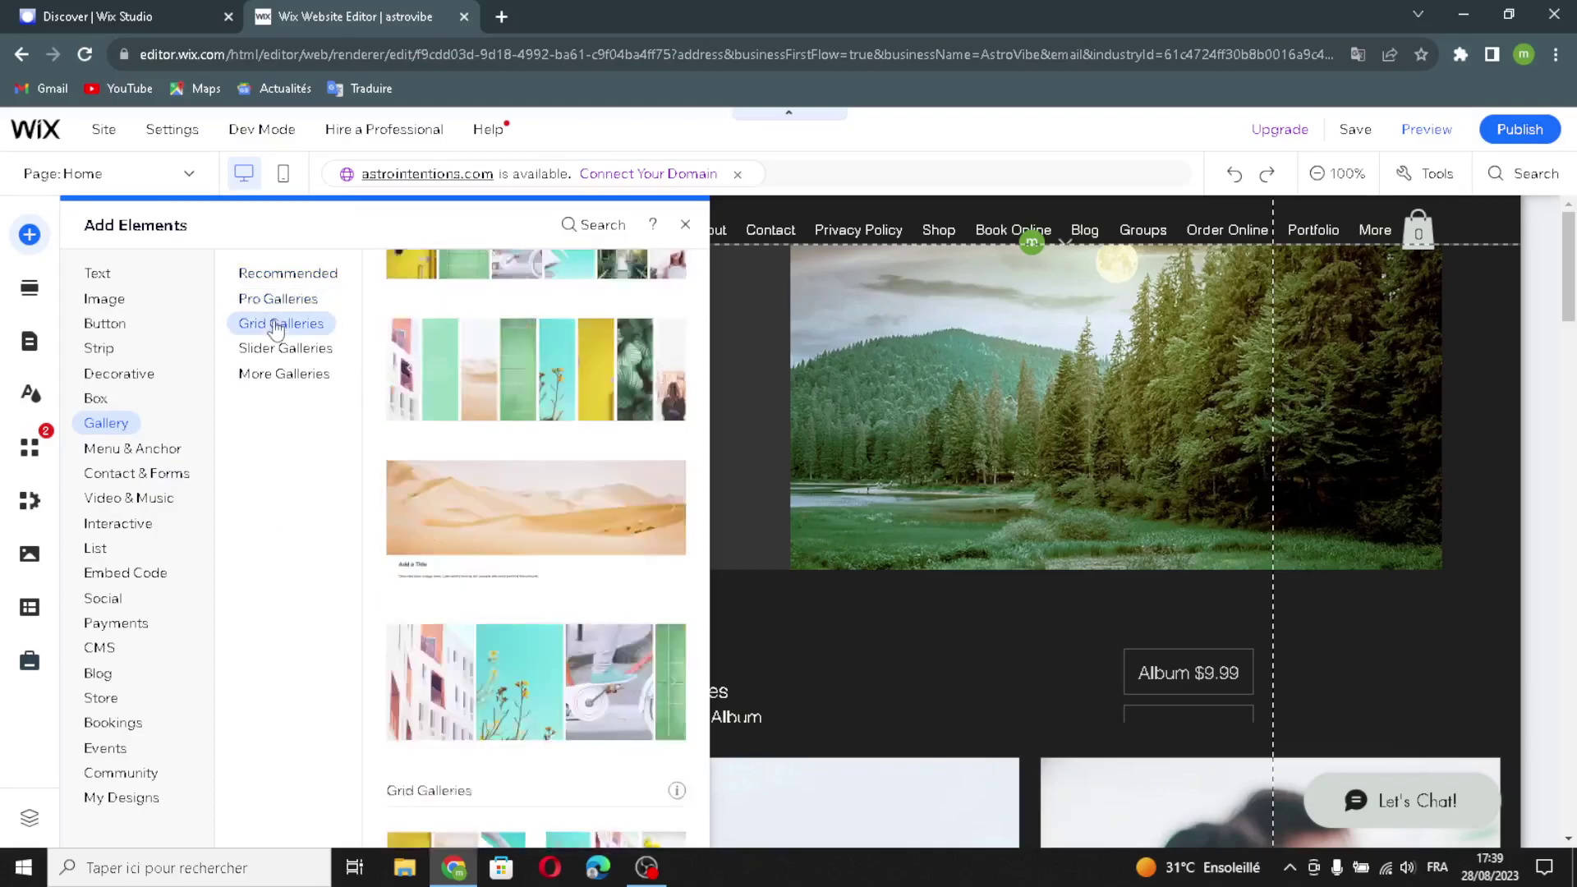
pyautogui.click(249, 349)
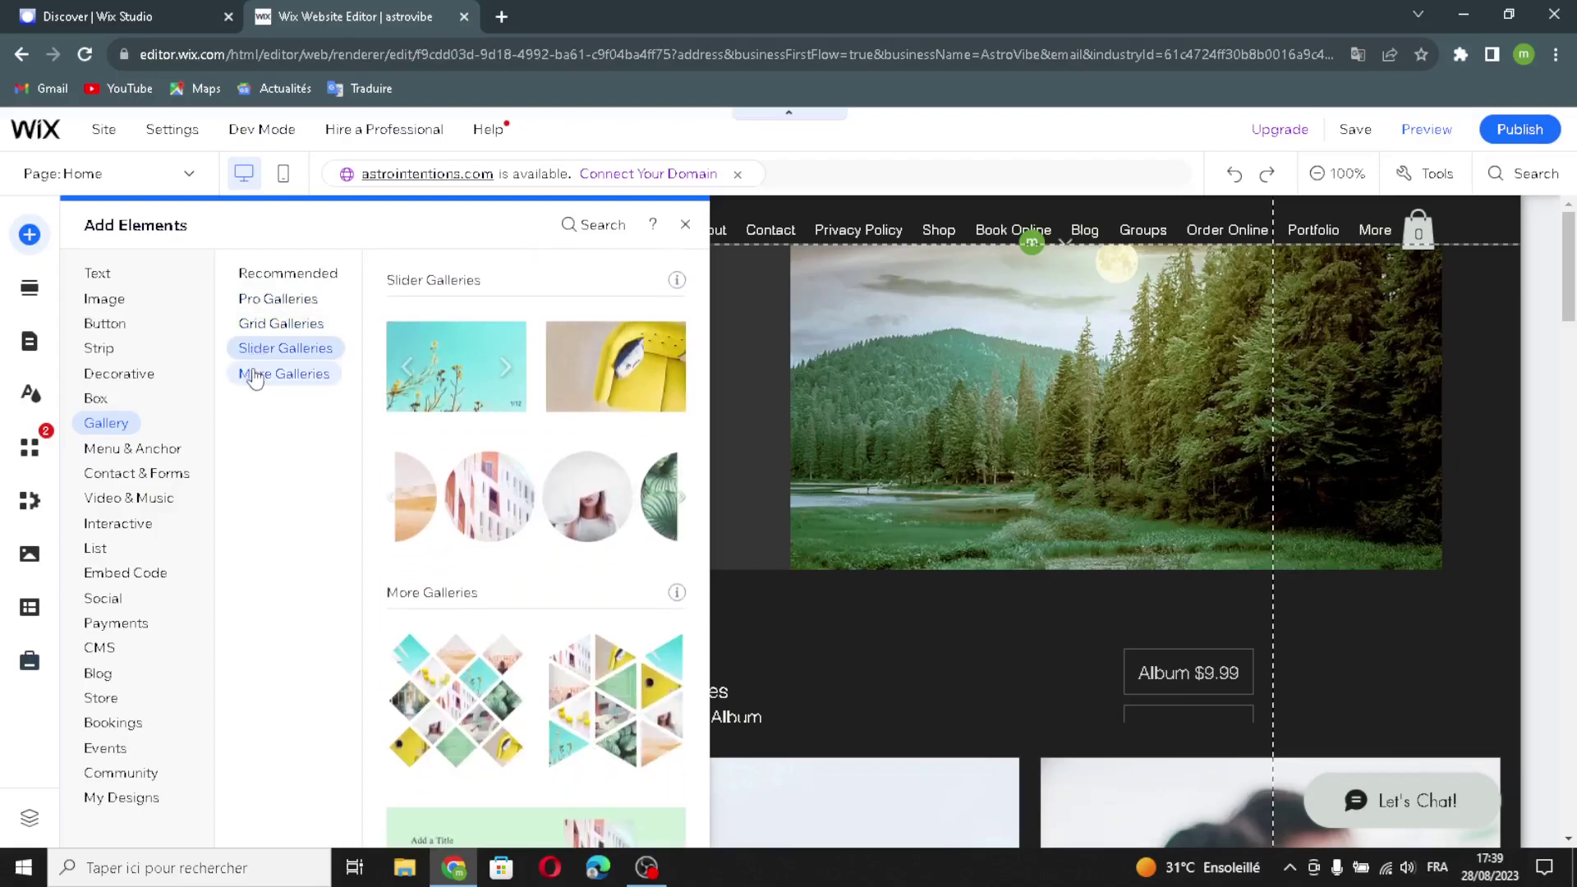
pyautogui.click(255, 375)
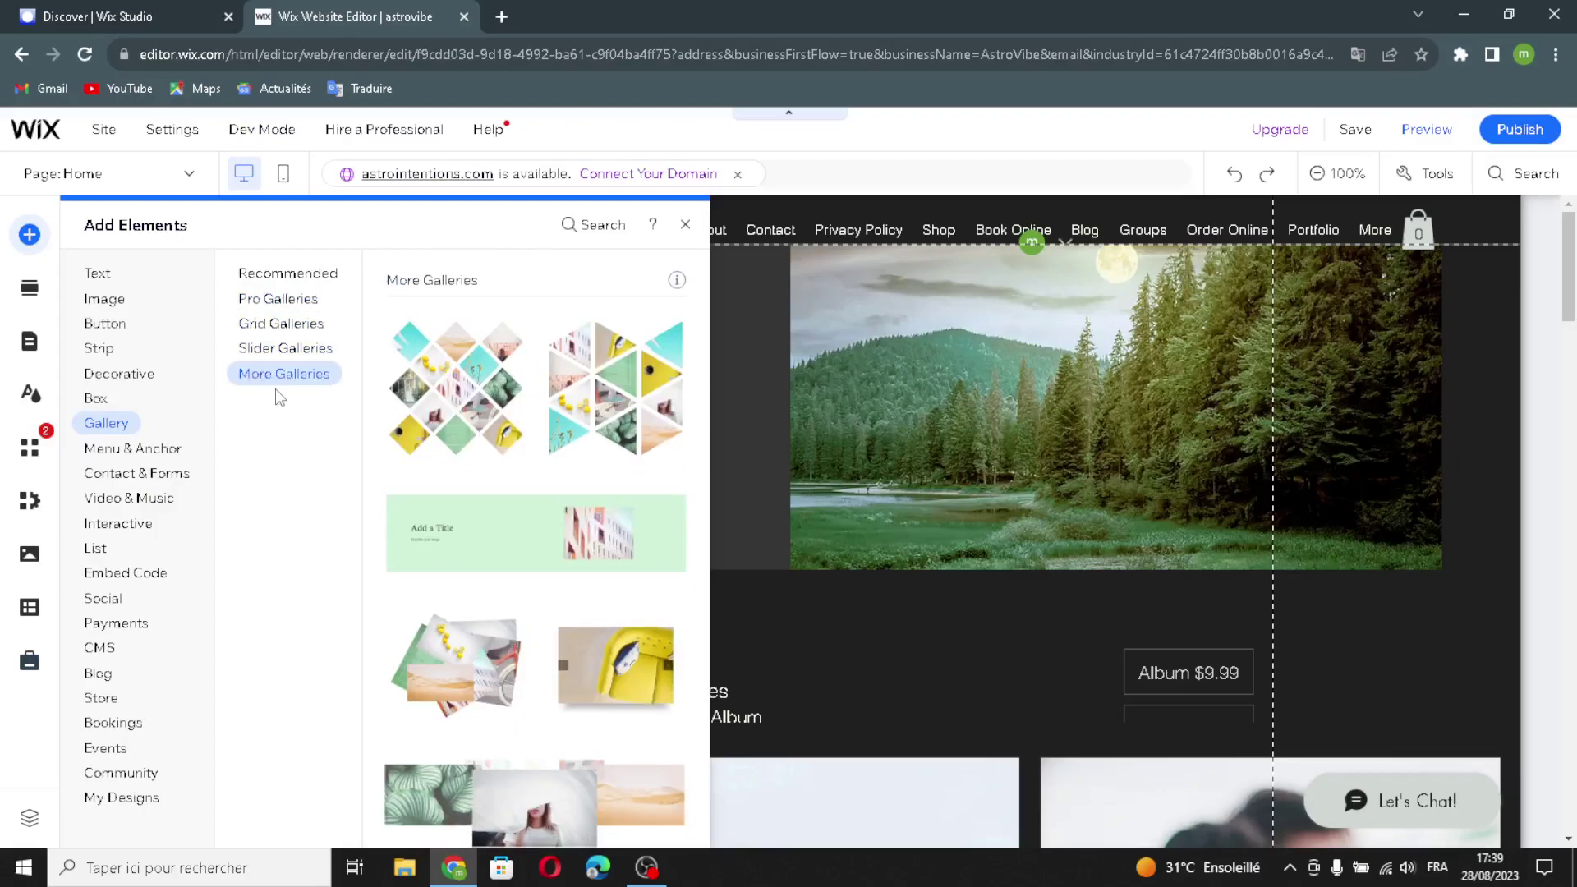
# Examine the themed, horizontal and vertical menus, the anchor and in-page menu elements, and the site search option
pyautogui.click(156, 452)
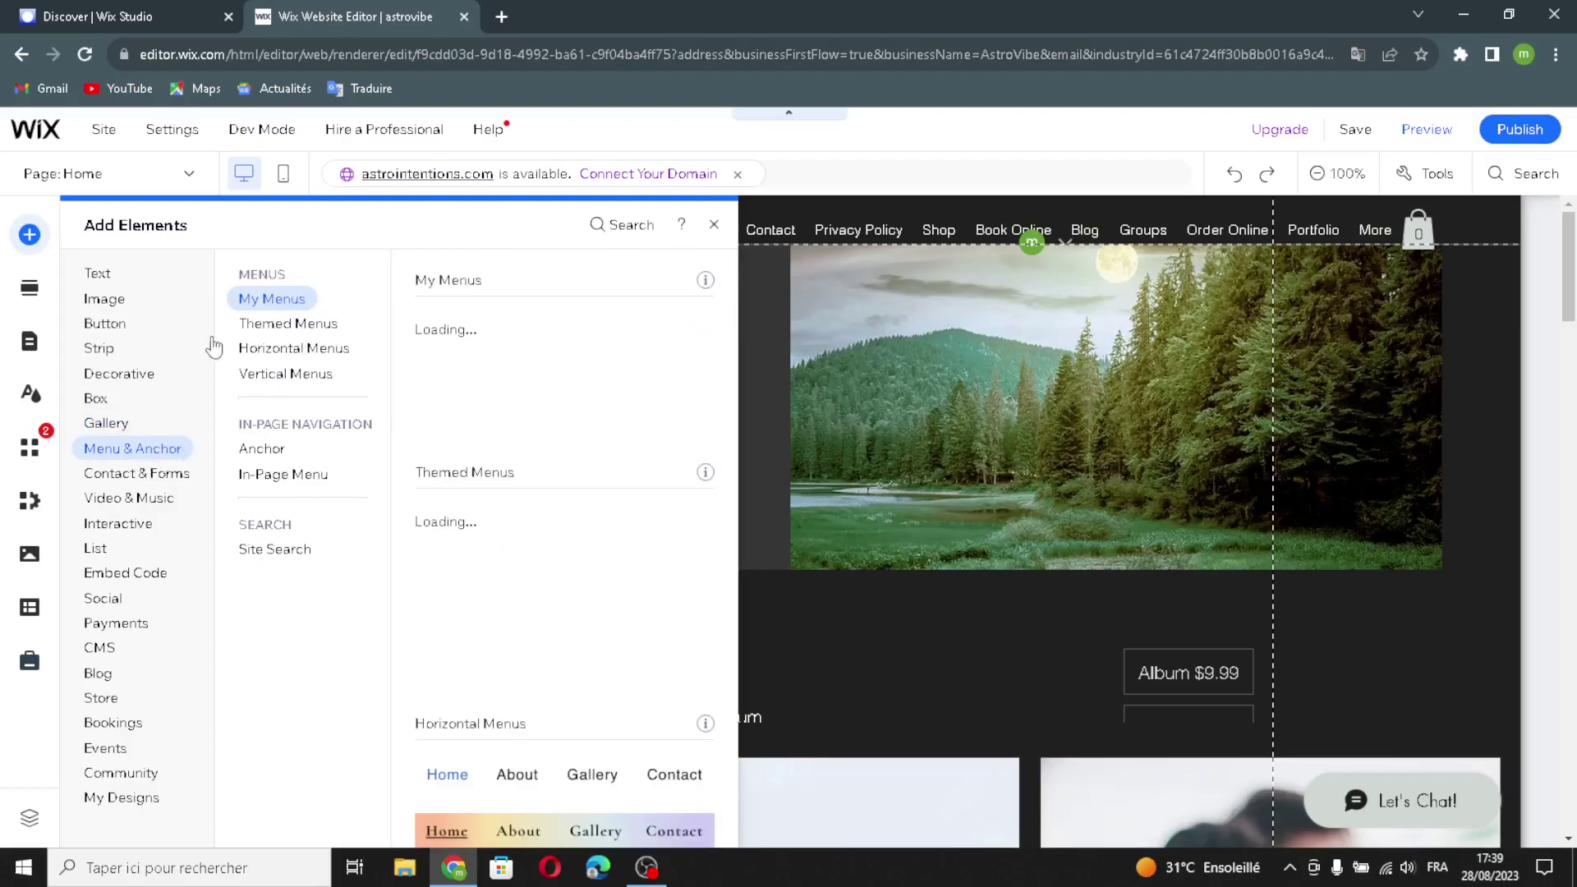
pyautogui.click(247, 329)
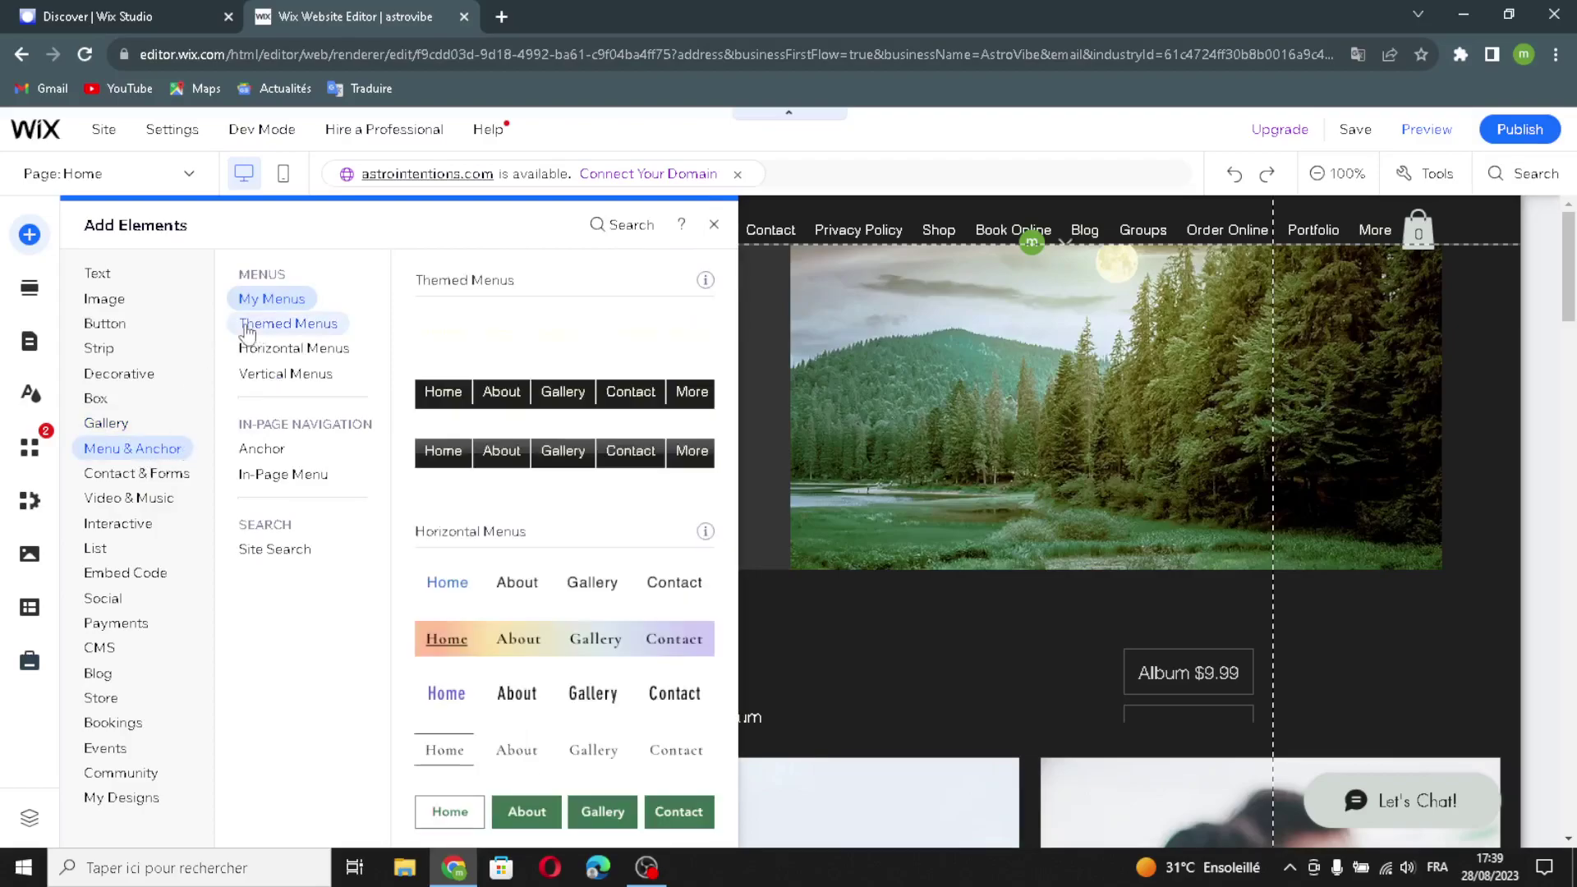
pyautogui.click(250, 348)
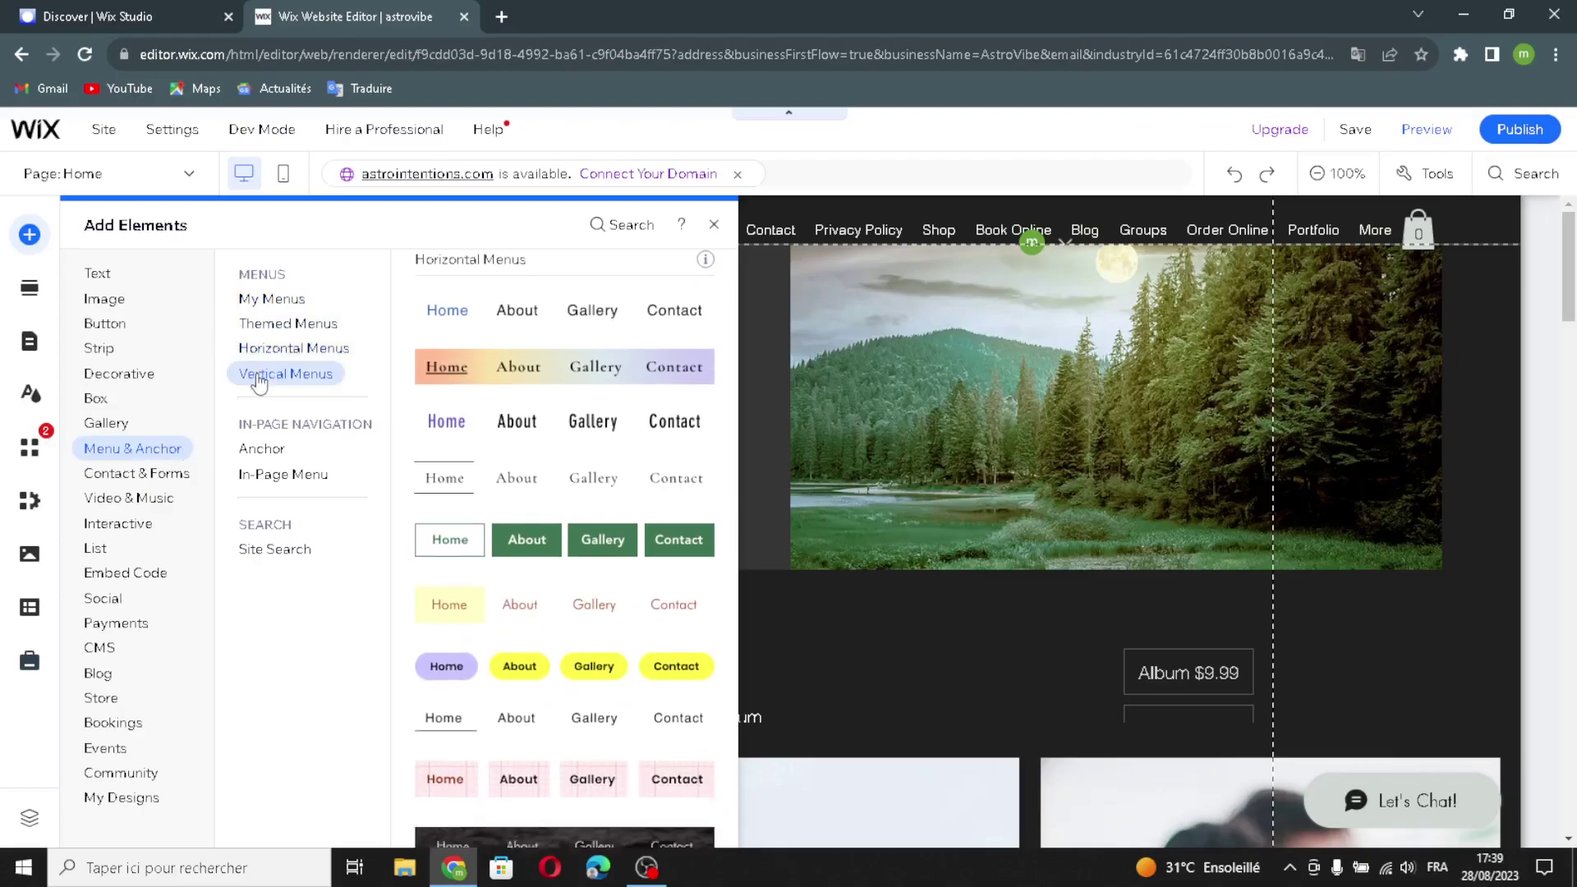
pyautogui.click(259, 379)
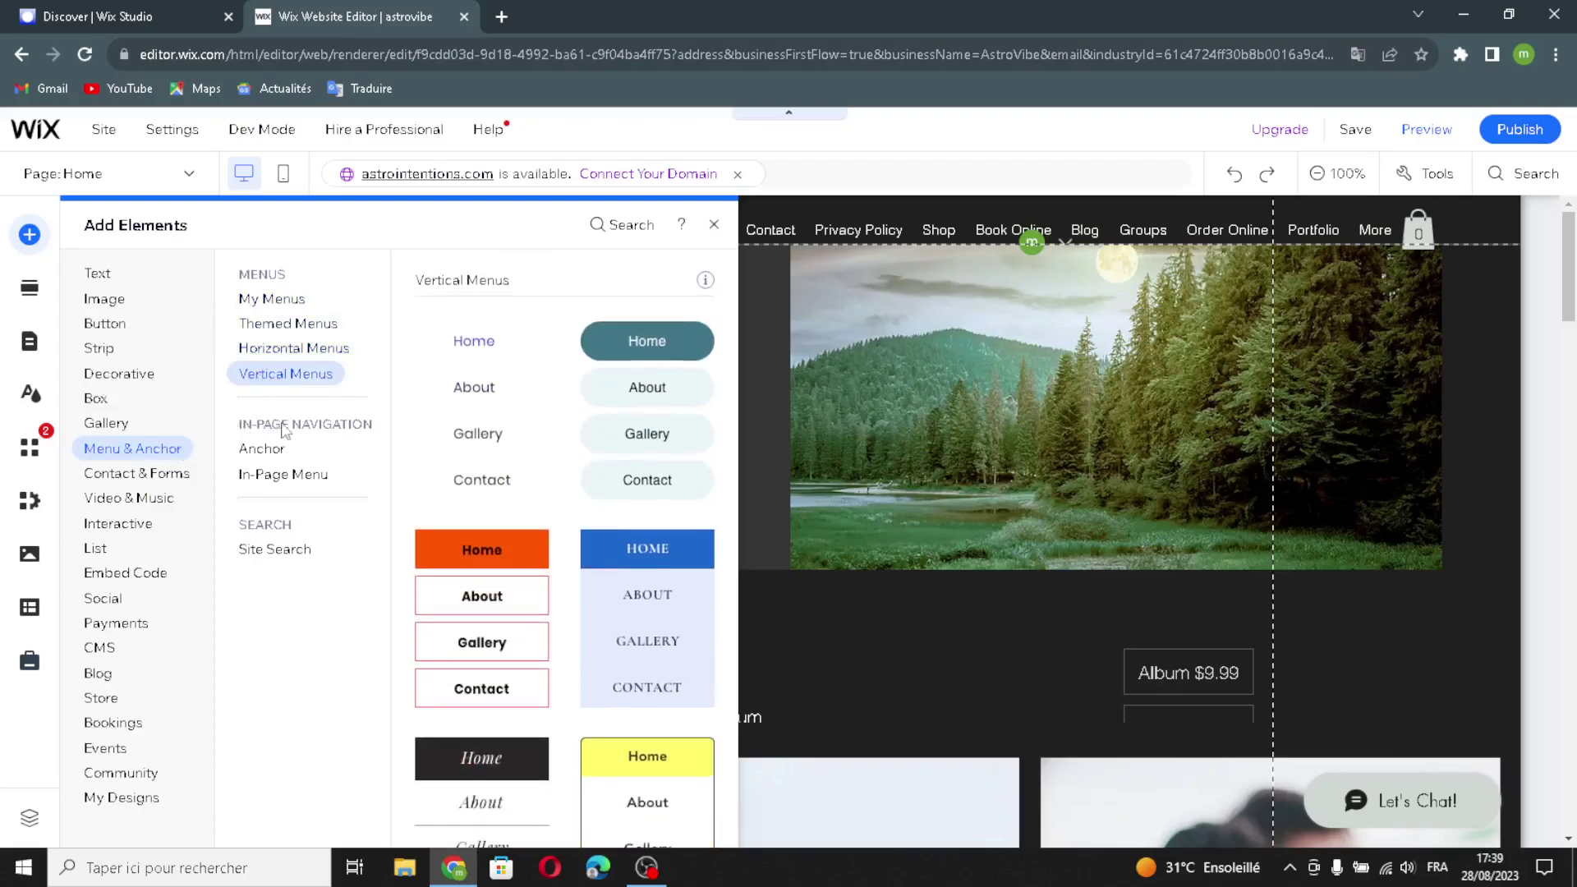
pyautogui.click(295, 448)
pyautogui.click(304, 476)
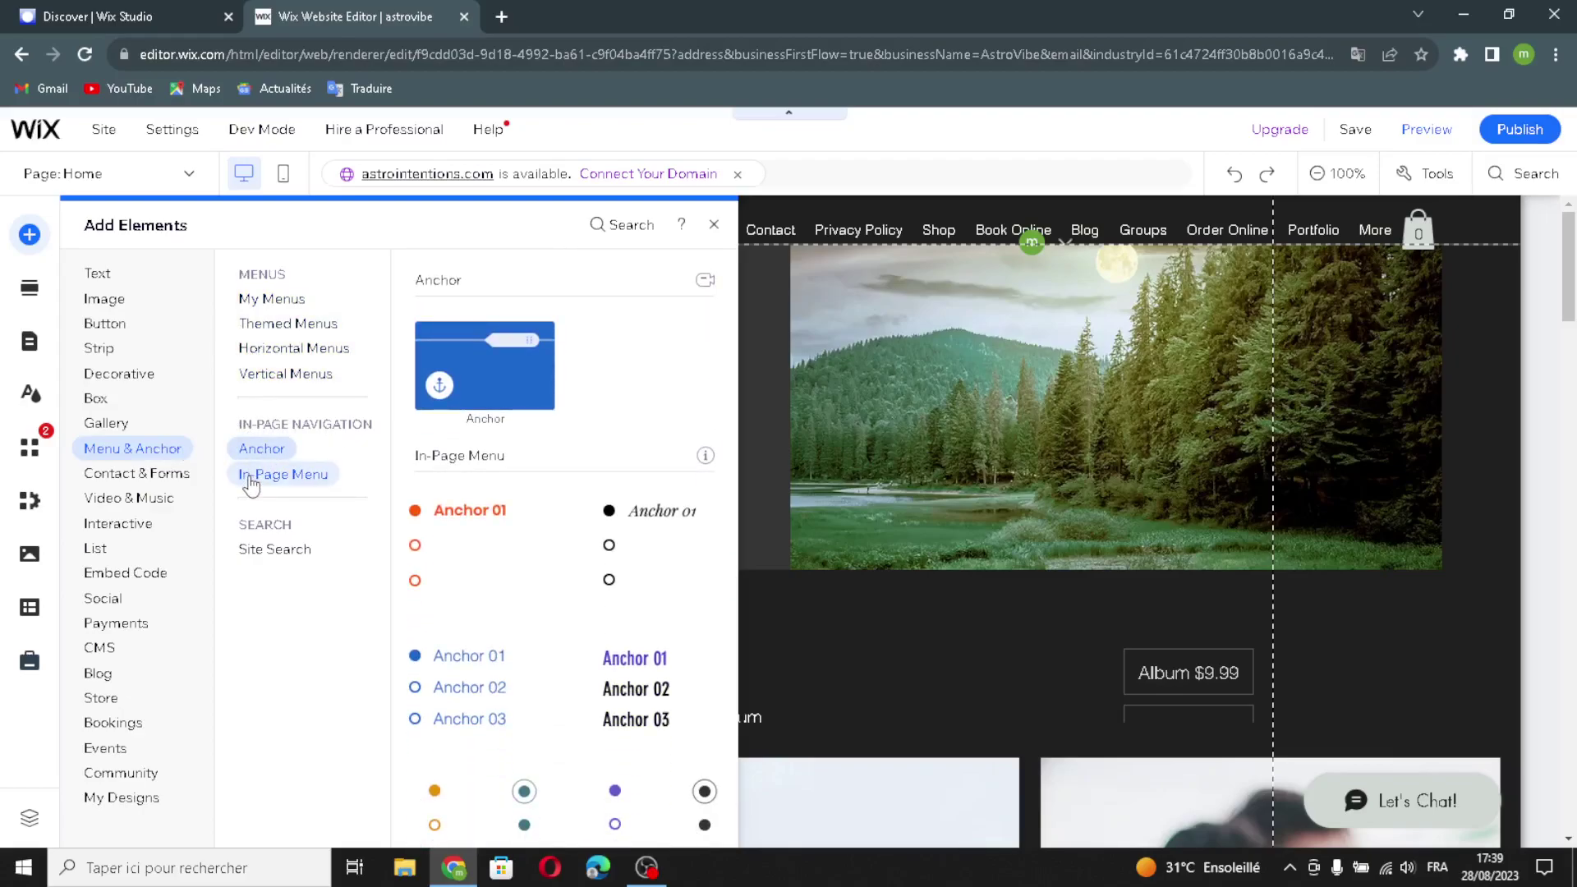
pyautogui.click(256, 549)
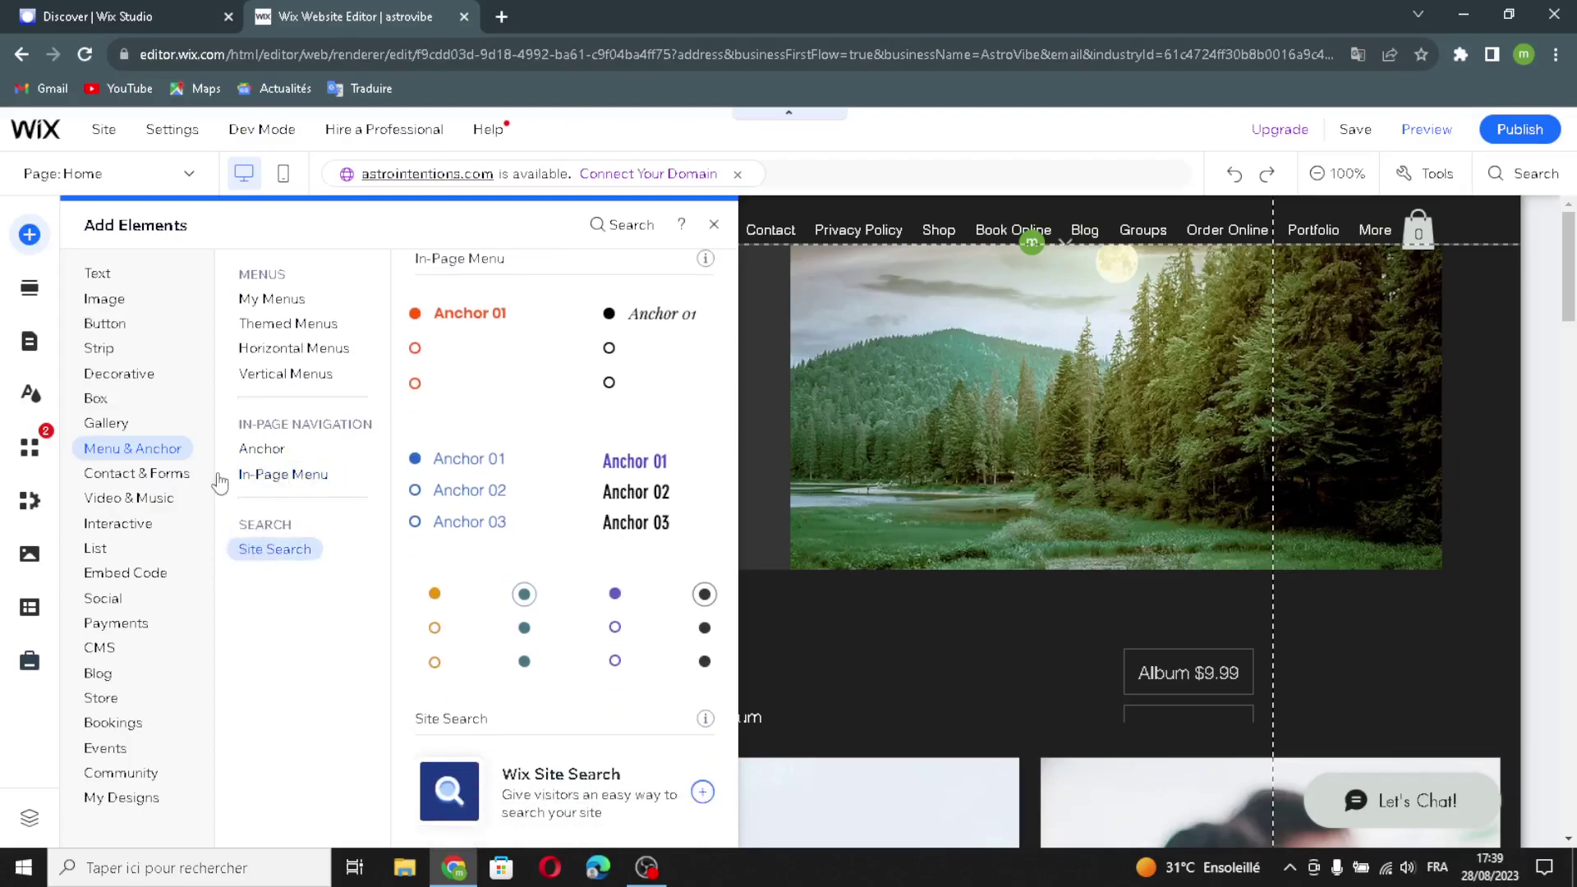
# Examine the form templates, from contact, order and registration to waiver and subscribe forms, and the standard and full-width Google Maps
pyautogui.click(148, 476)
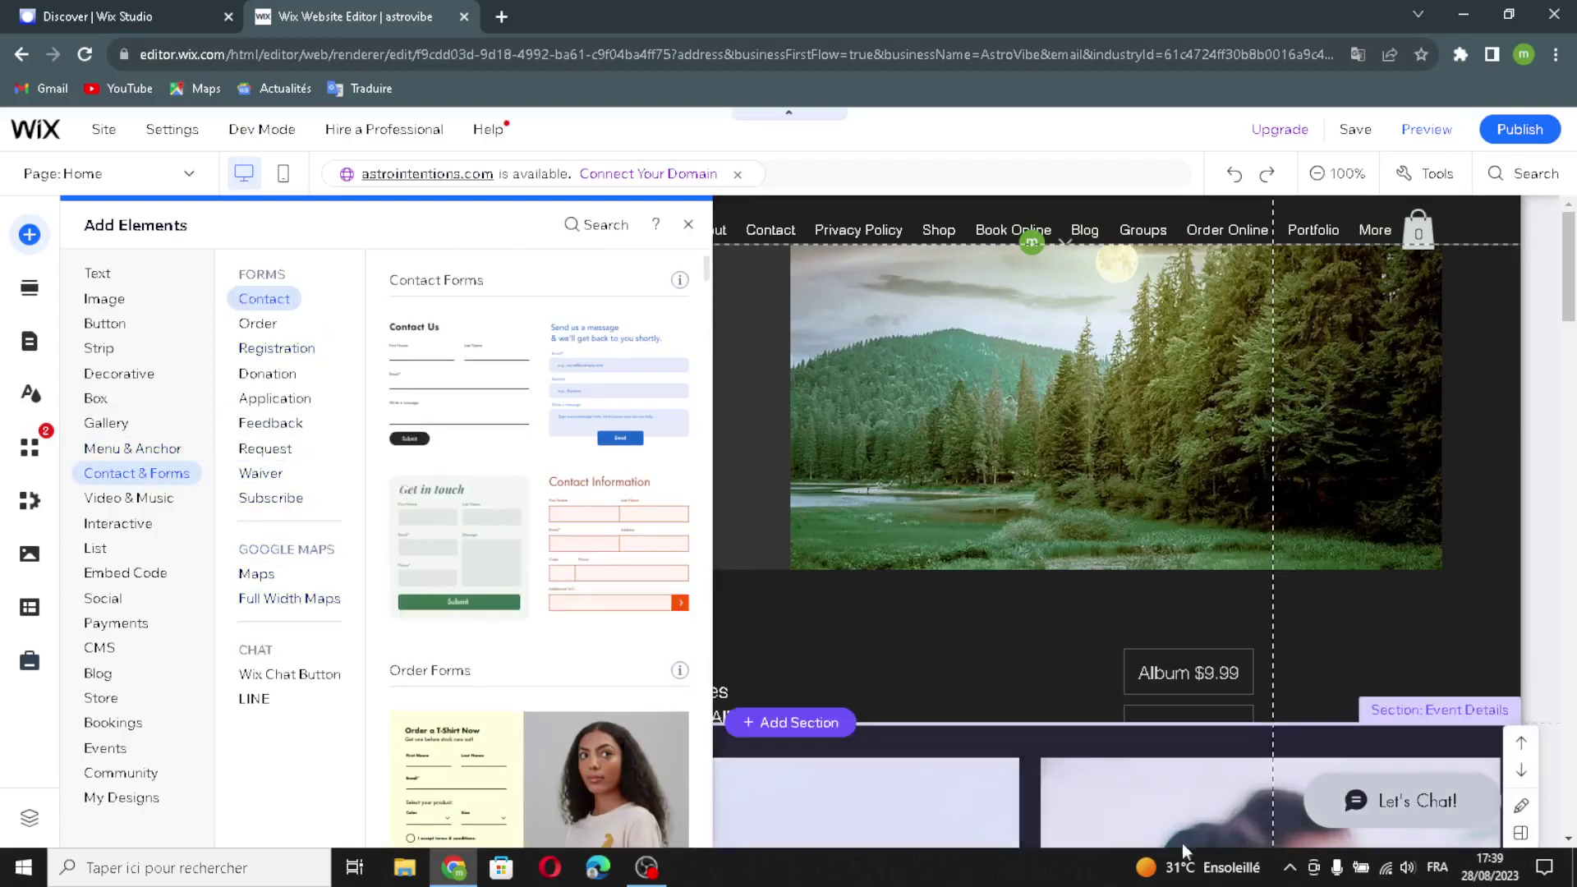
pyautogui.click(257, 322)
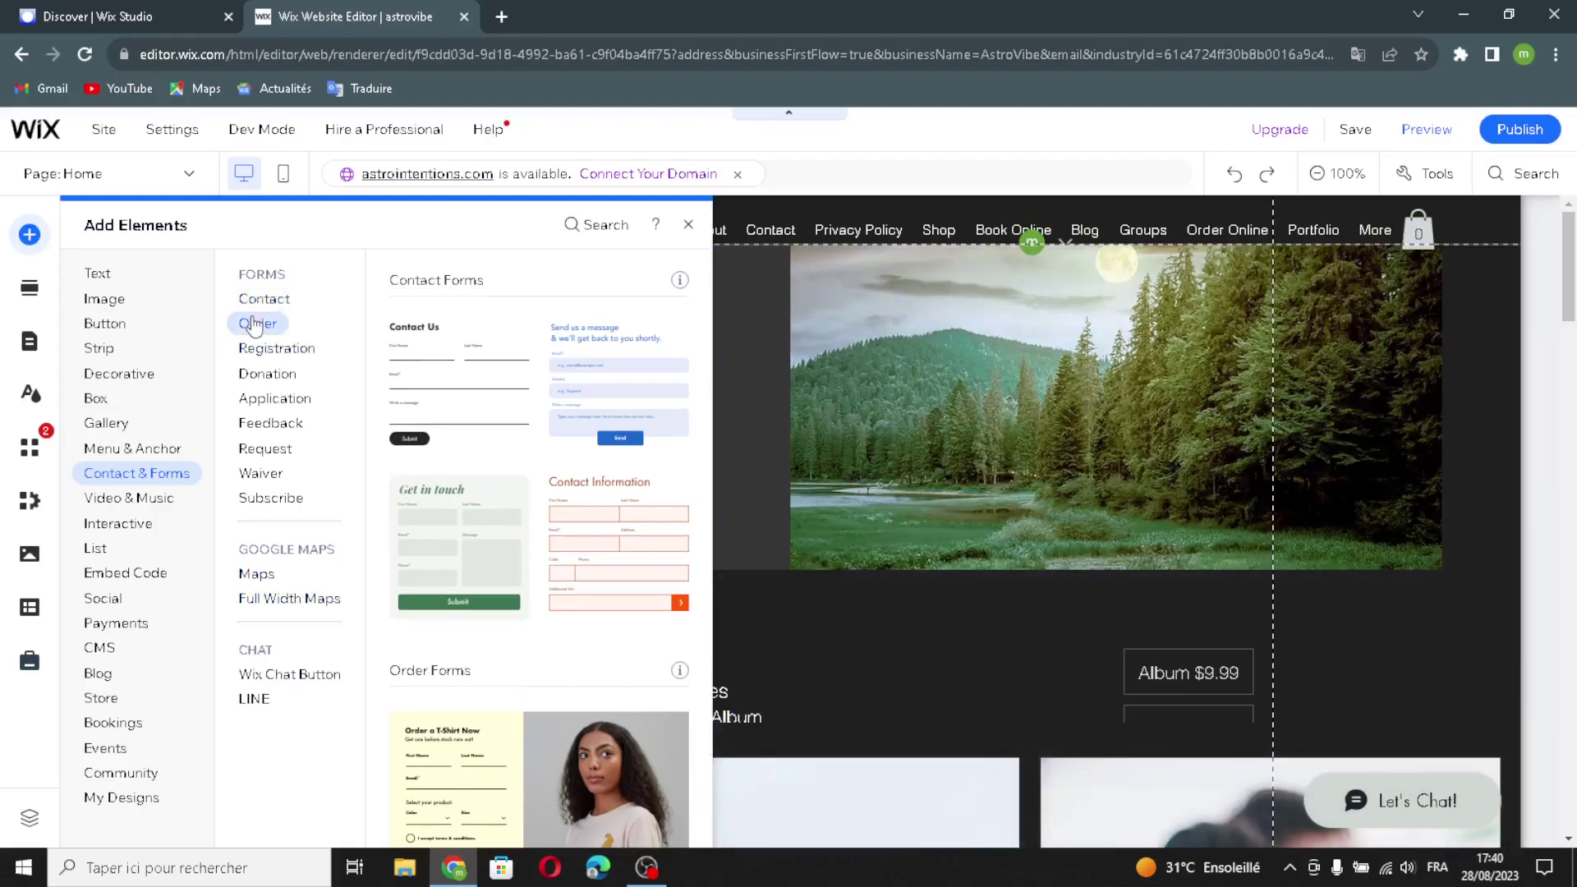
pyautogui.click(253, 349)
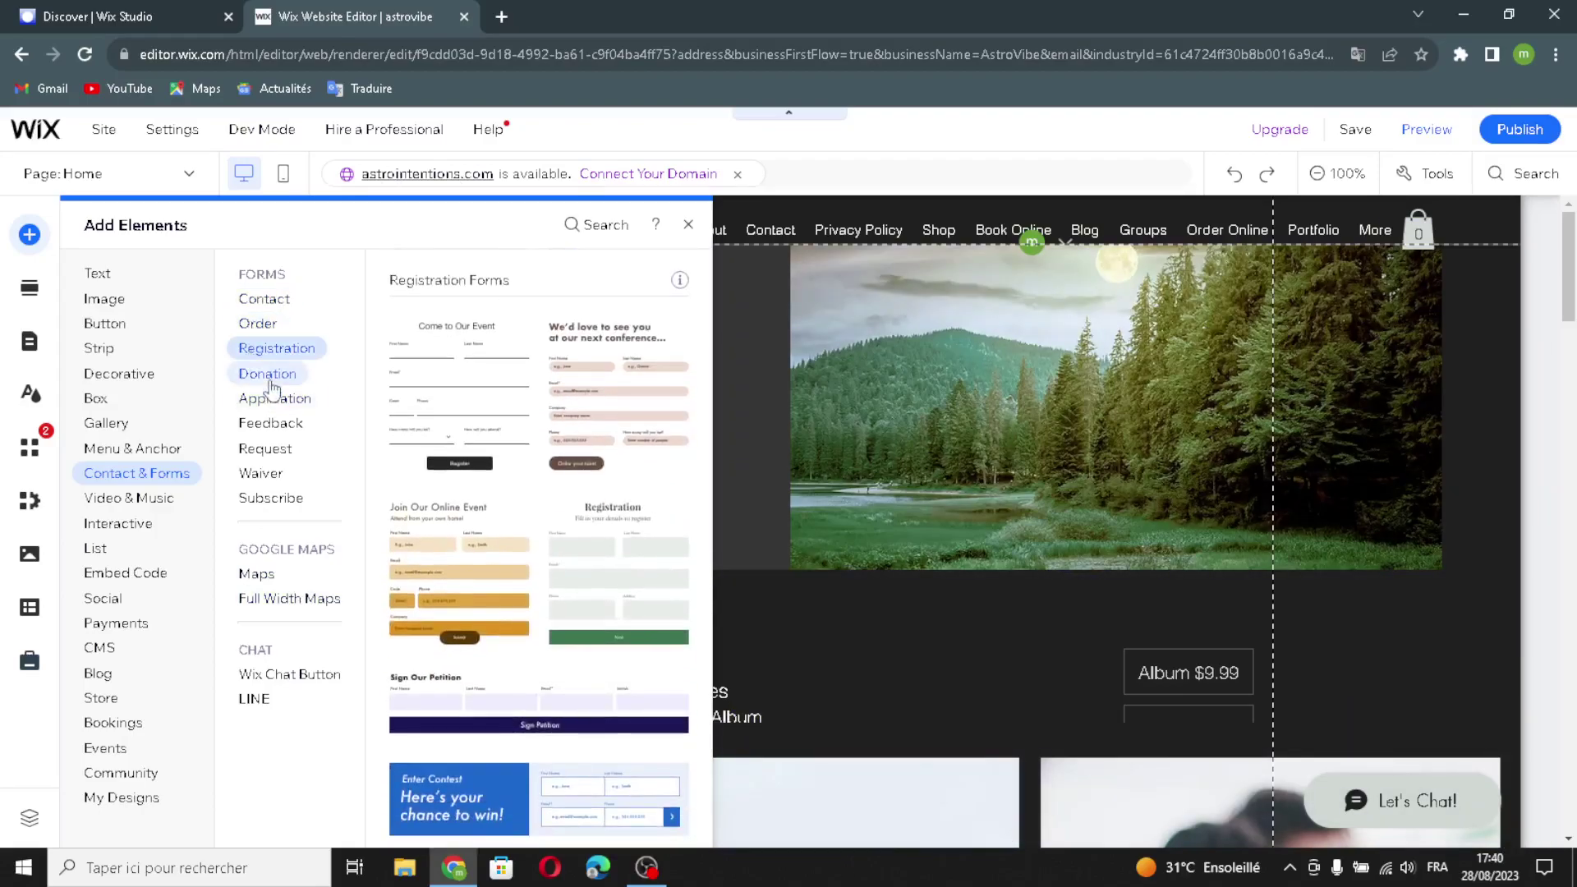
pyautogui.click(267, 375)
pyautogui.click(269, 396)
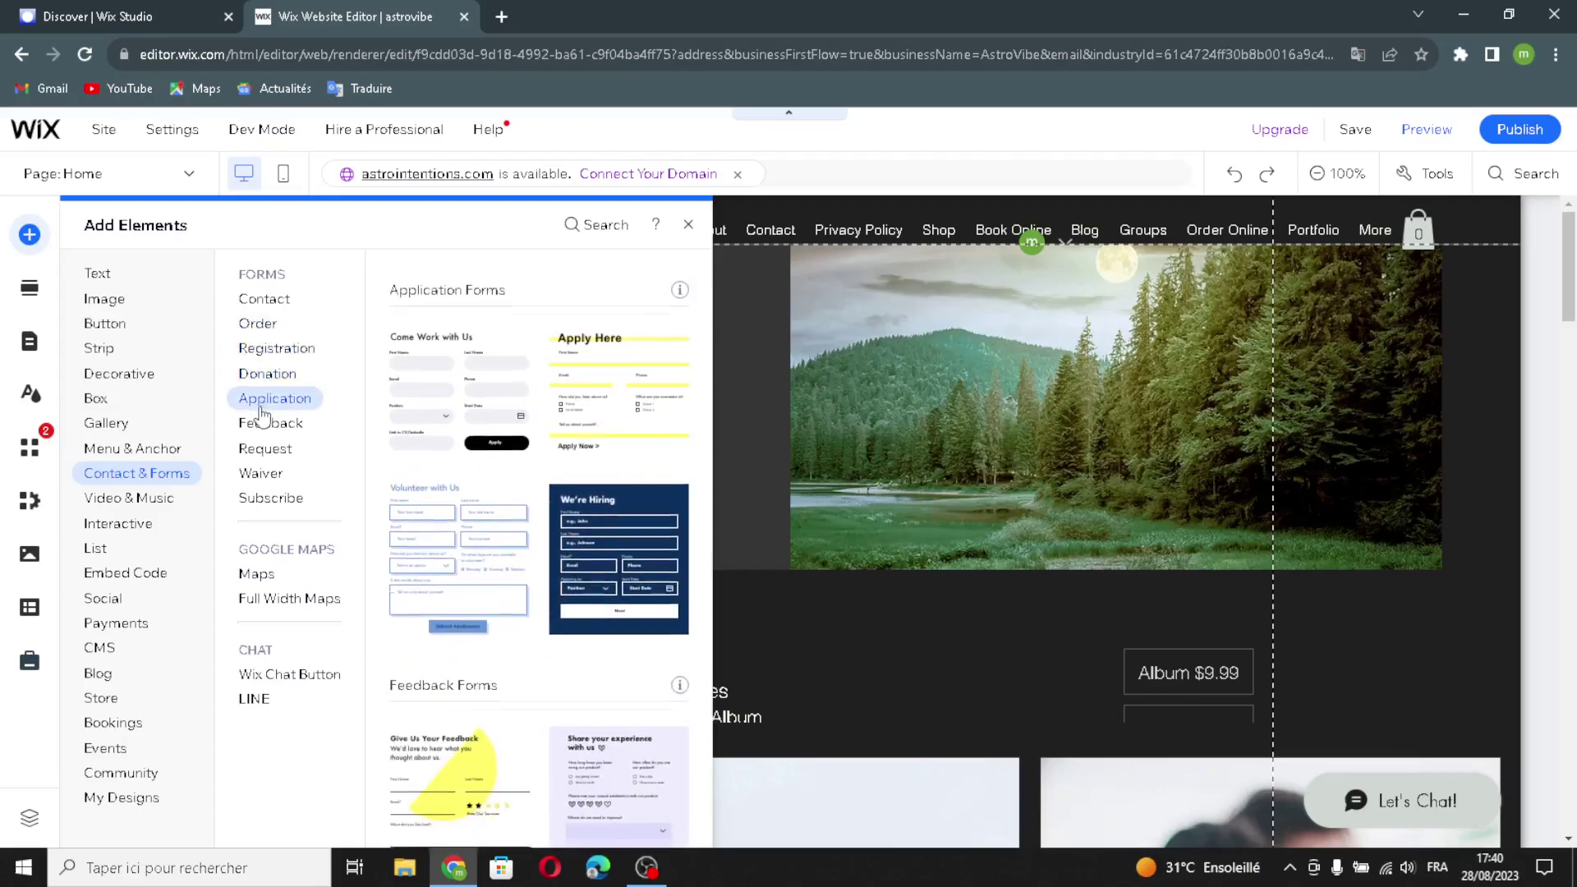
pyautogui.click(257, 426)
pyautogui.click(255, 450)
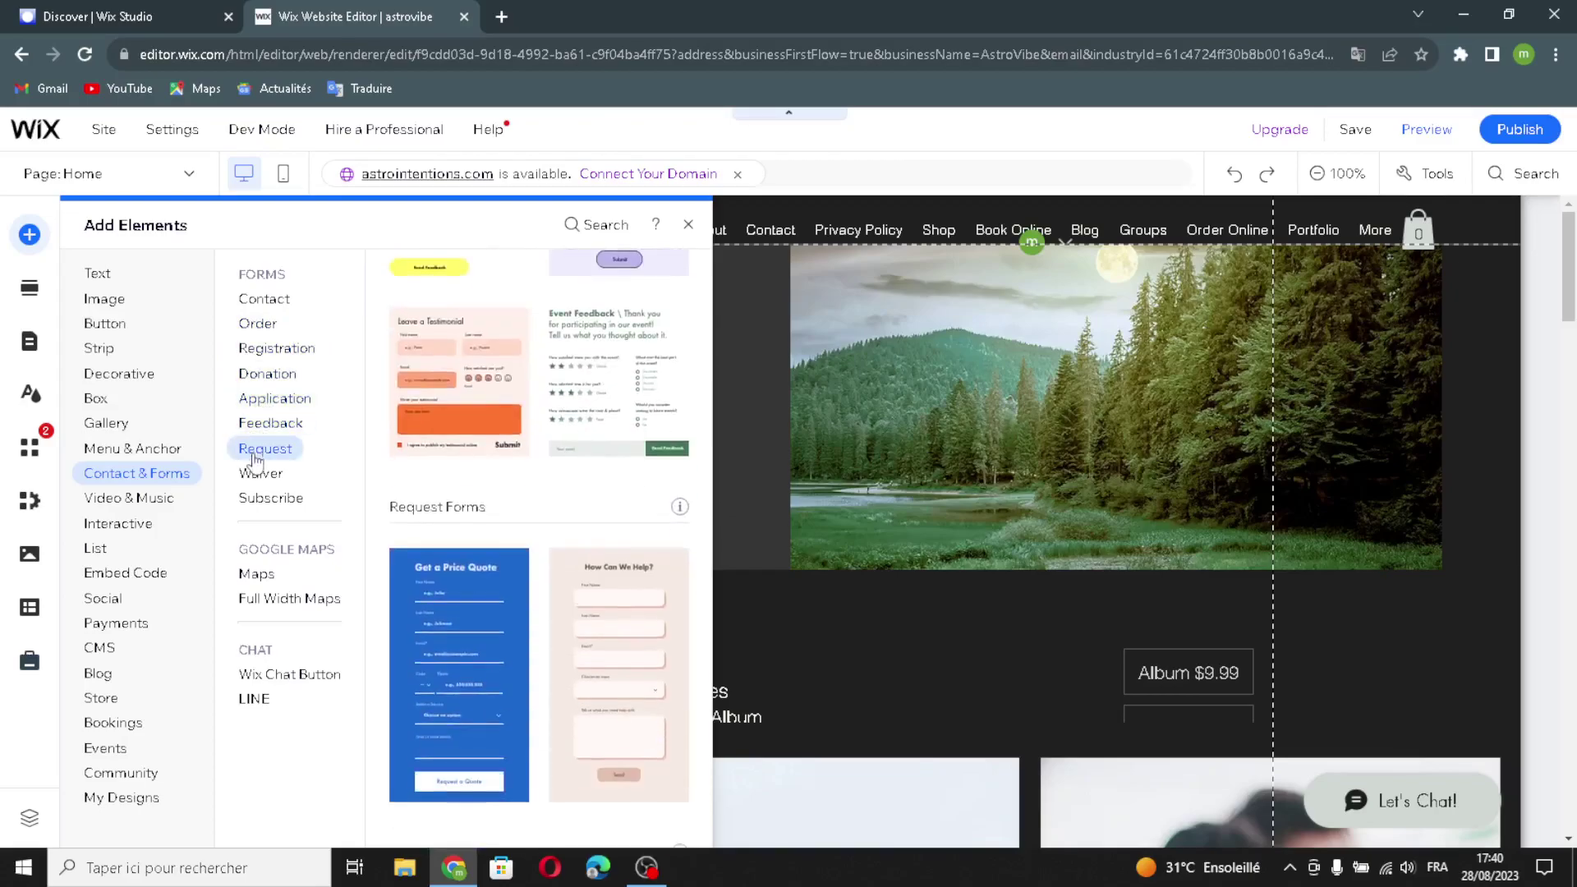
pyautogui.click(258, 481)
pyautogui.click(265, 501)
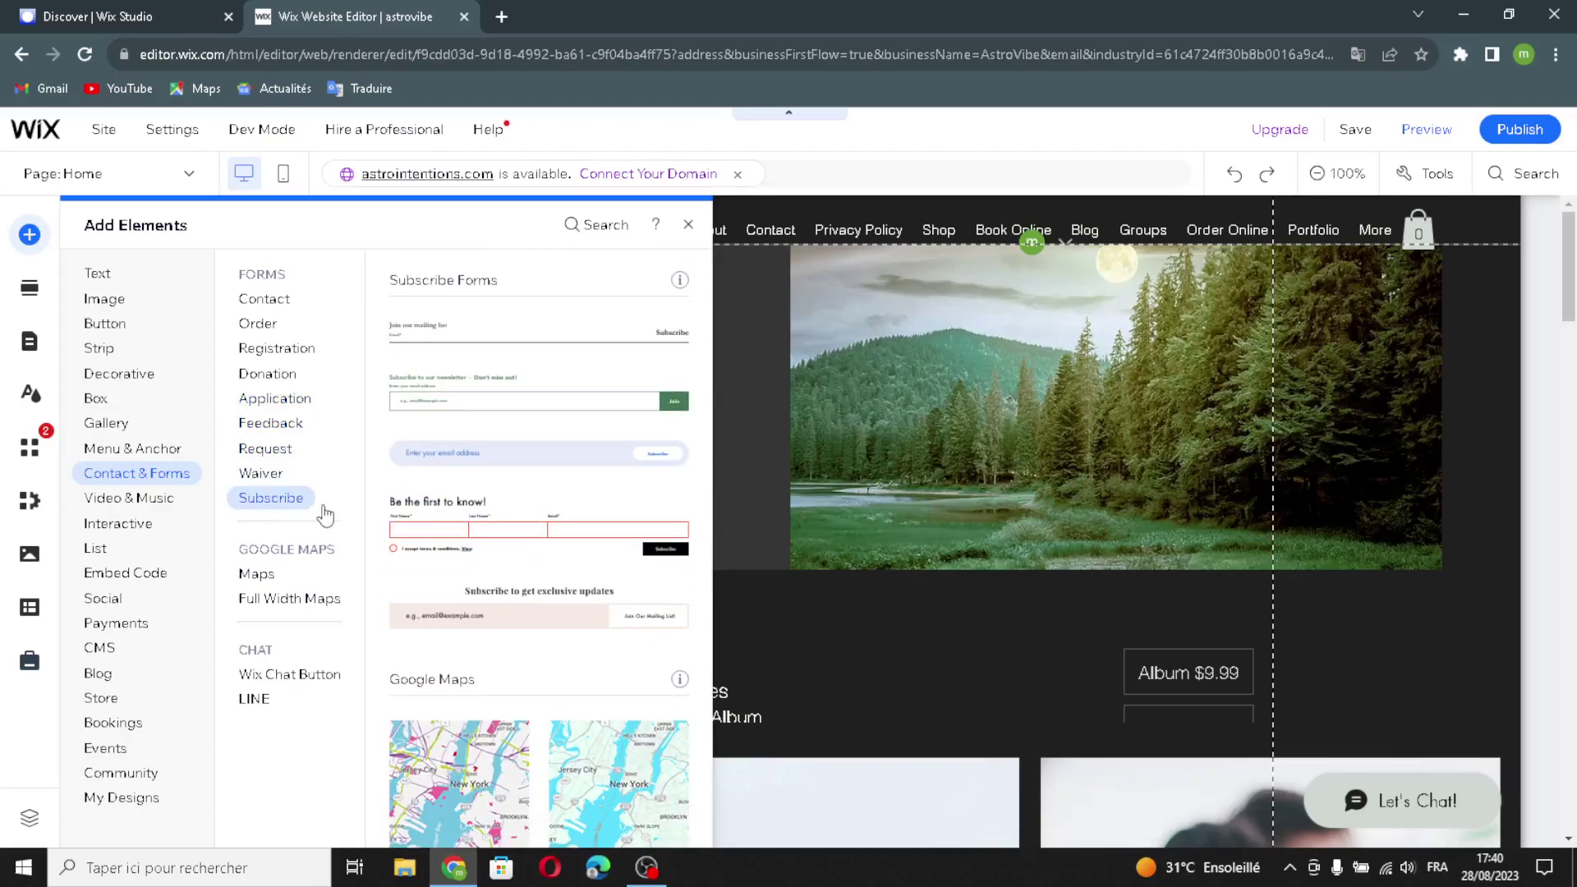
pyautogui.click(258, 567)
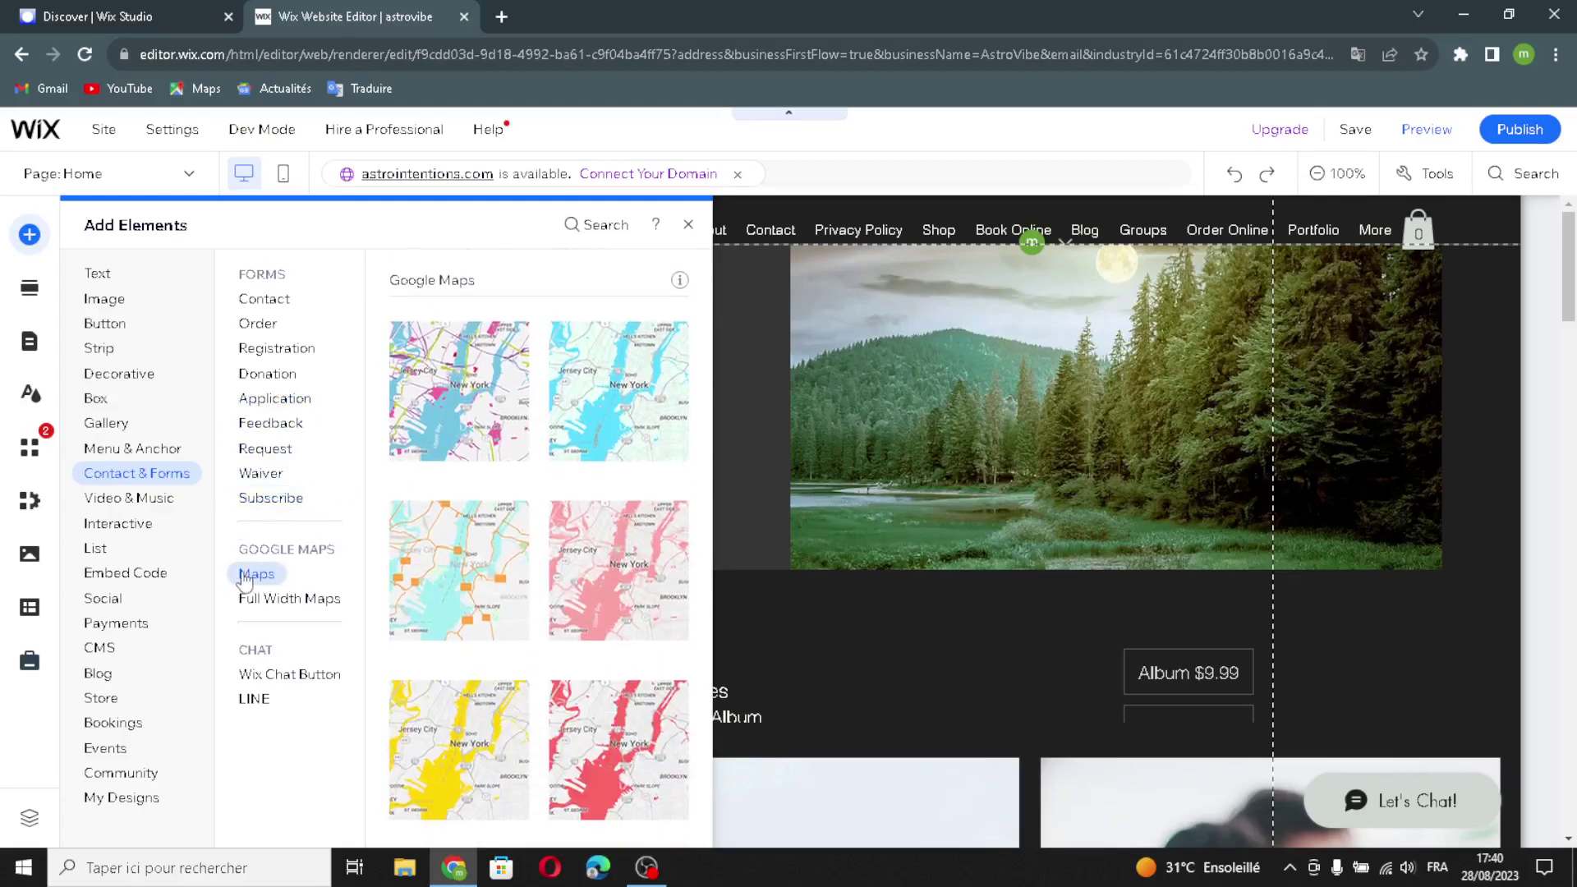
pyautogui.click(289, 600)
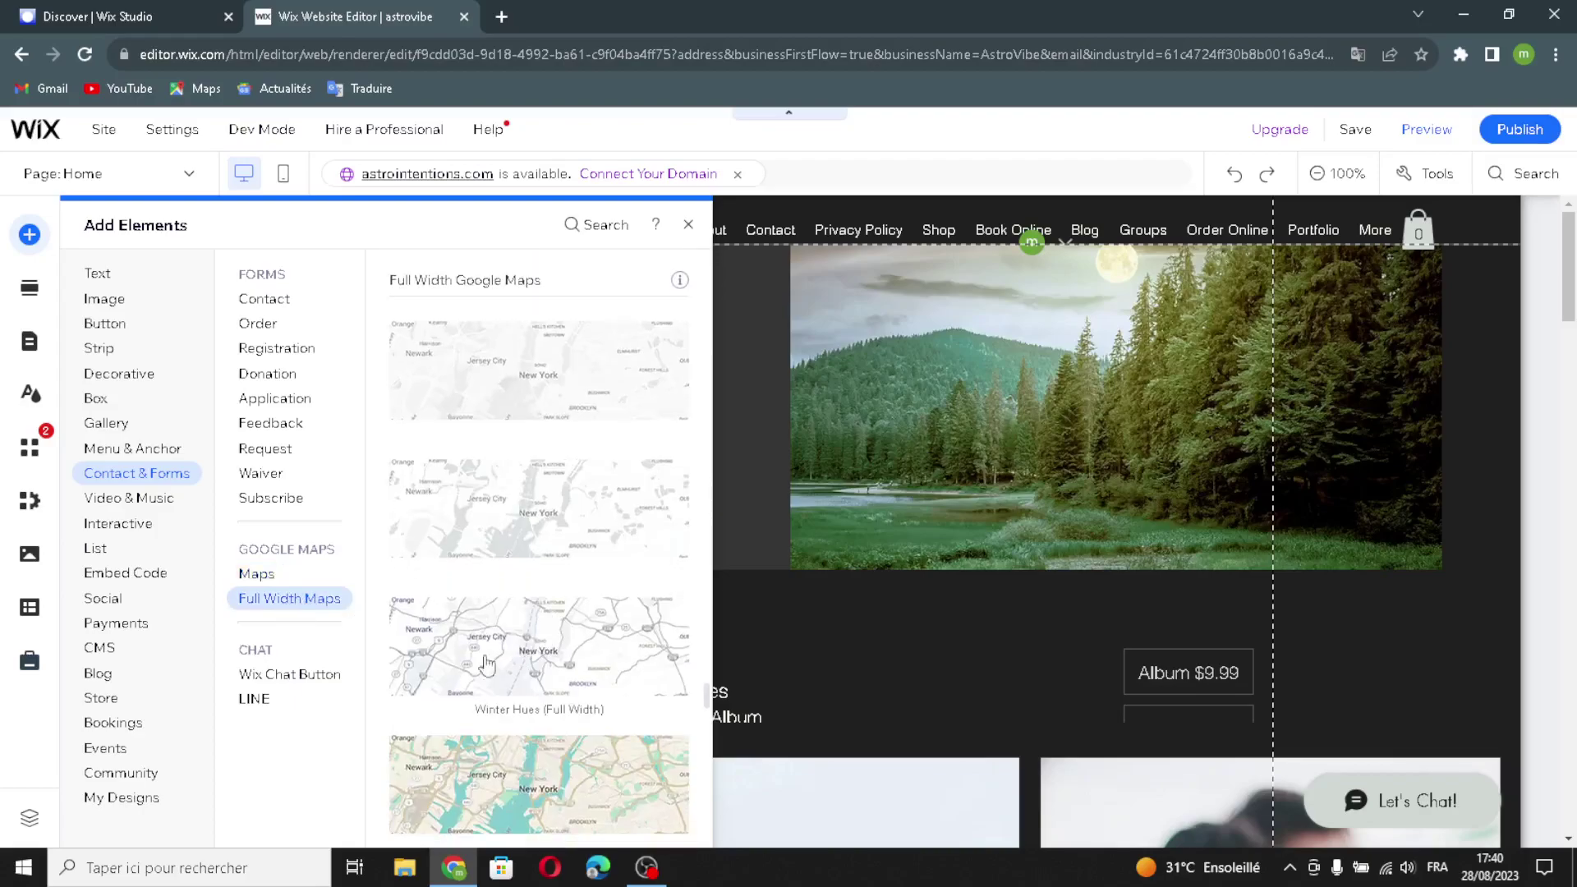
# Examine the Wix Chat and LINE buttons, and the video elements from single players and Wix Video to video boxes, masks and transparent videos
pyautogui.click(291, 675)
pyautogui.click(253, 706)
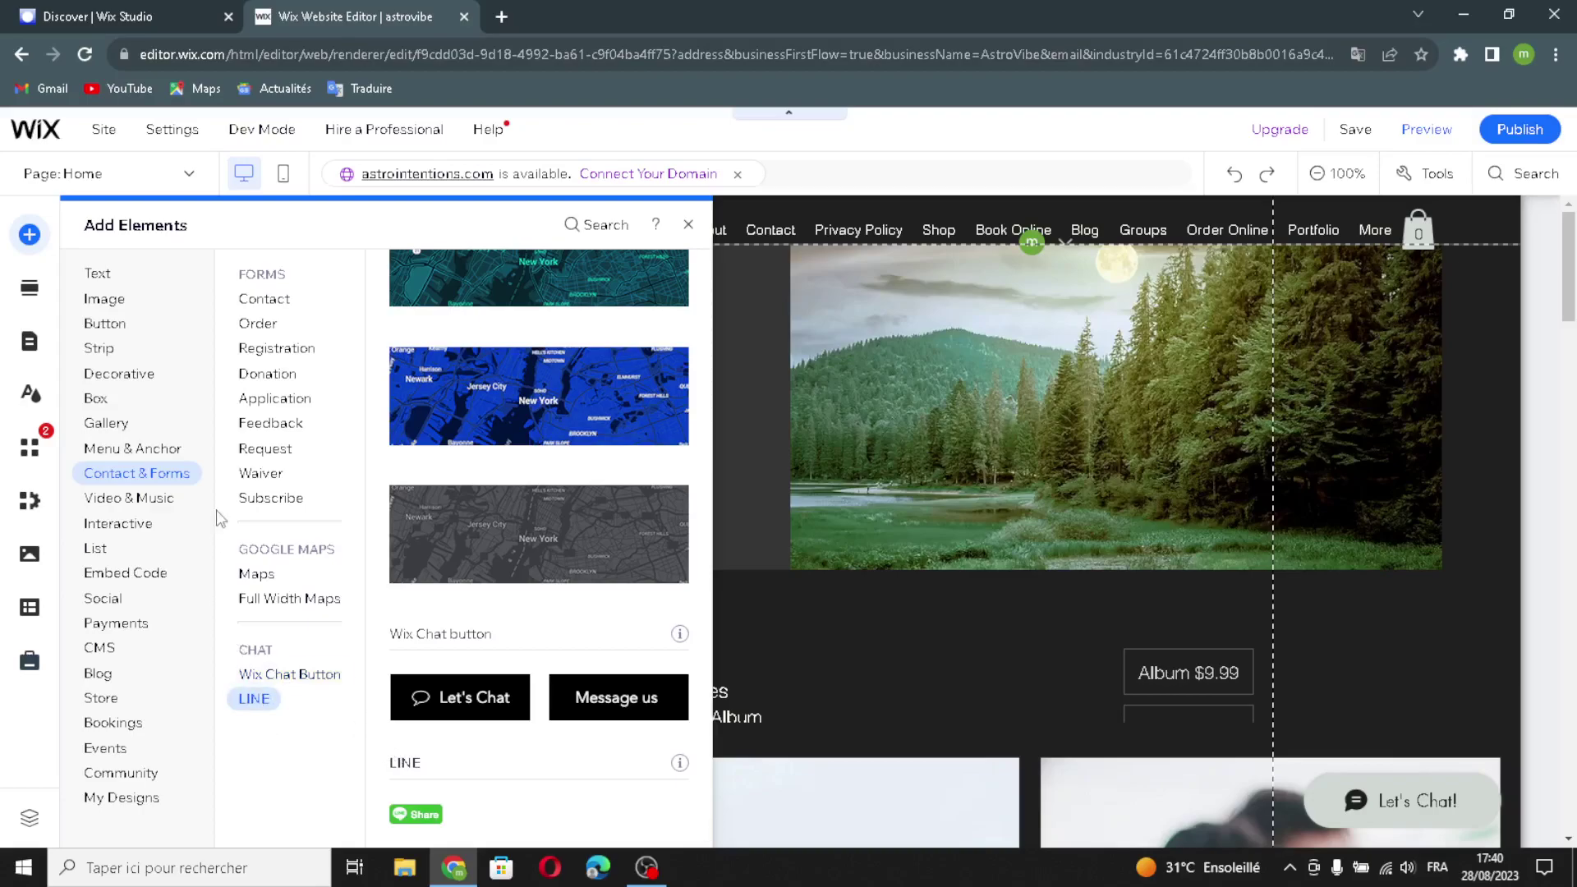
pyautogui.click(156, 507)
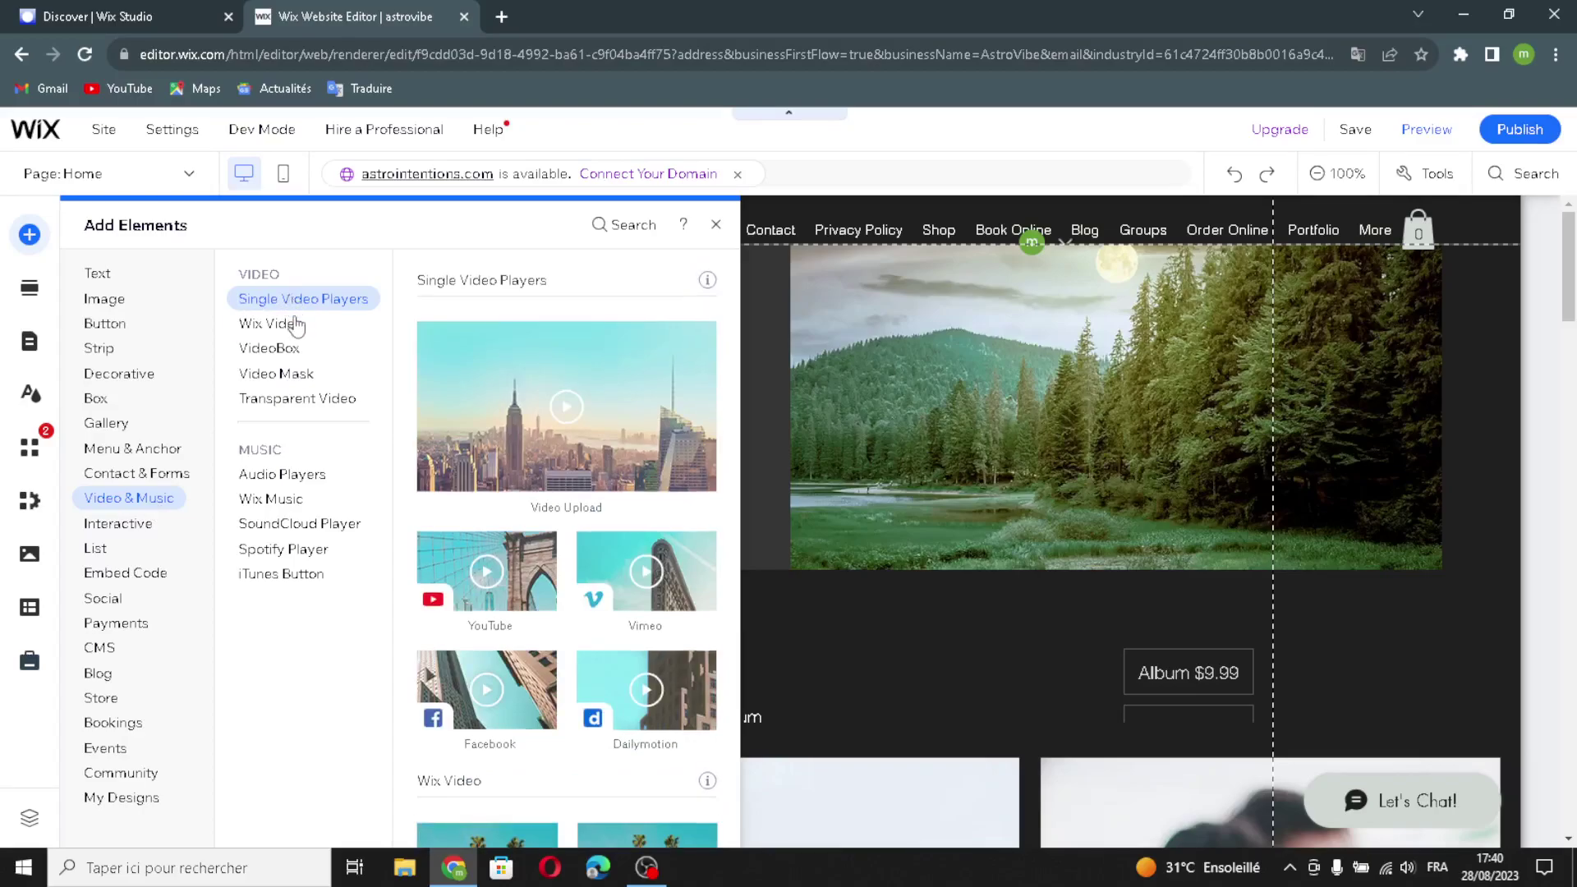
pyautogui.click(271, 324)
pyautogui.click(279, 349)
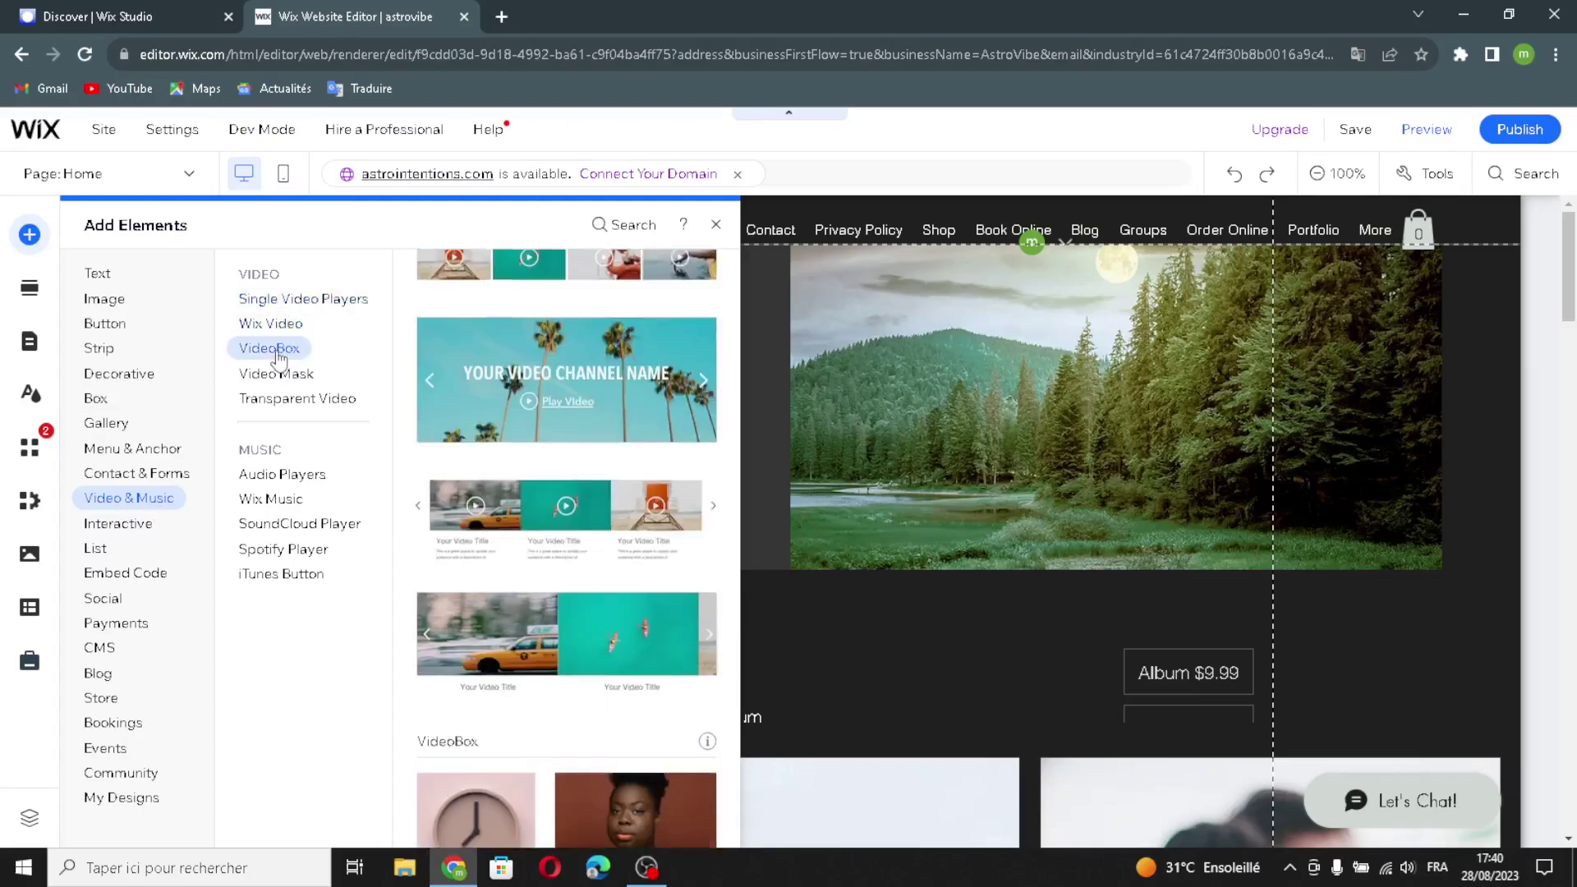
pyautogui.click(276, 375)
pyautogui.click(266, 400)
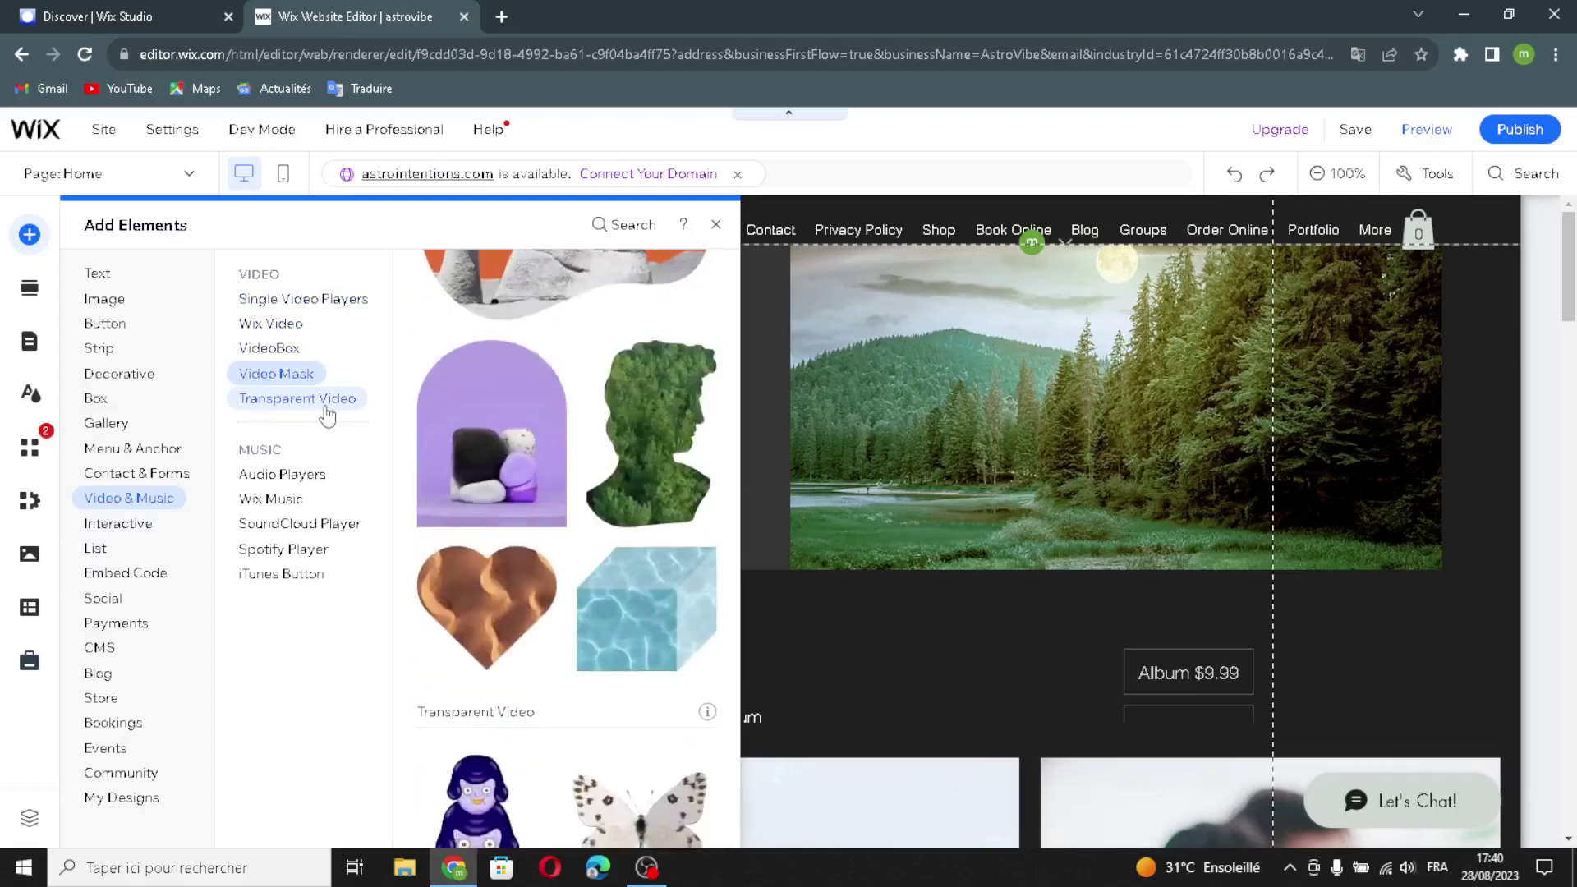
# Examine the music elements, from audio players and Wix Music to the SoundCloud player, Spotify player and iTunes button
pyautogui.click(324, 478)
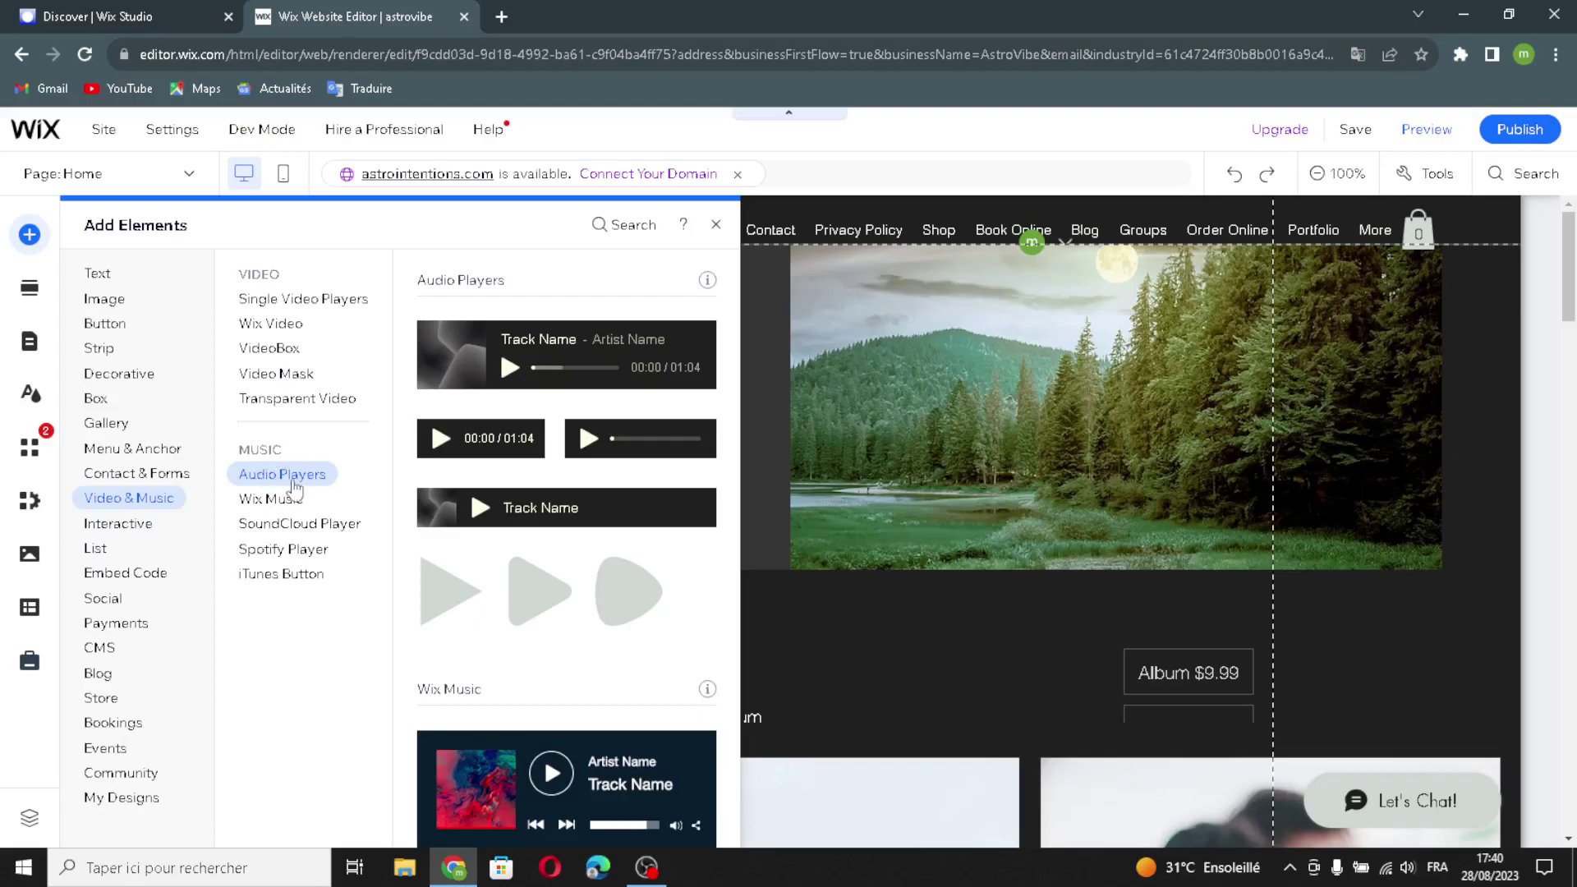
pyautogui.click(276, 498)
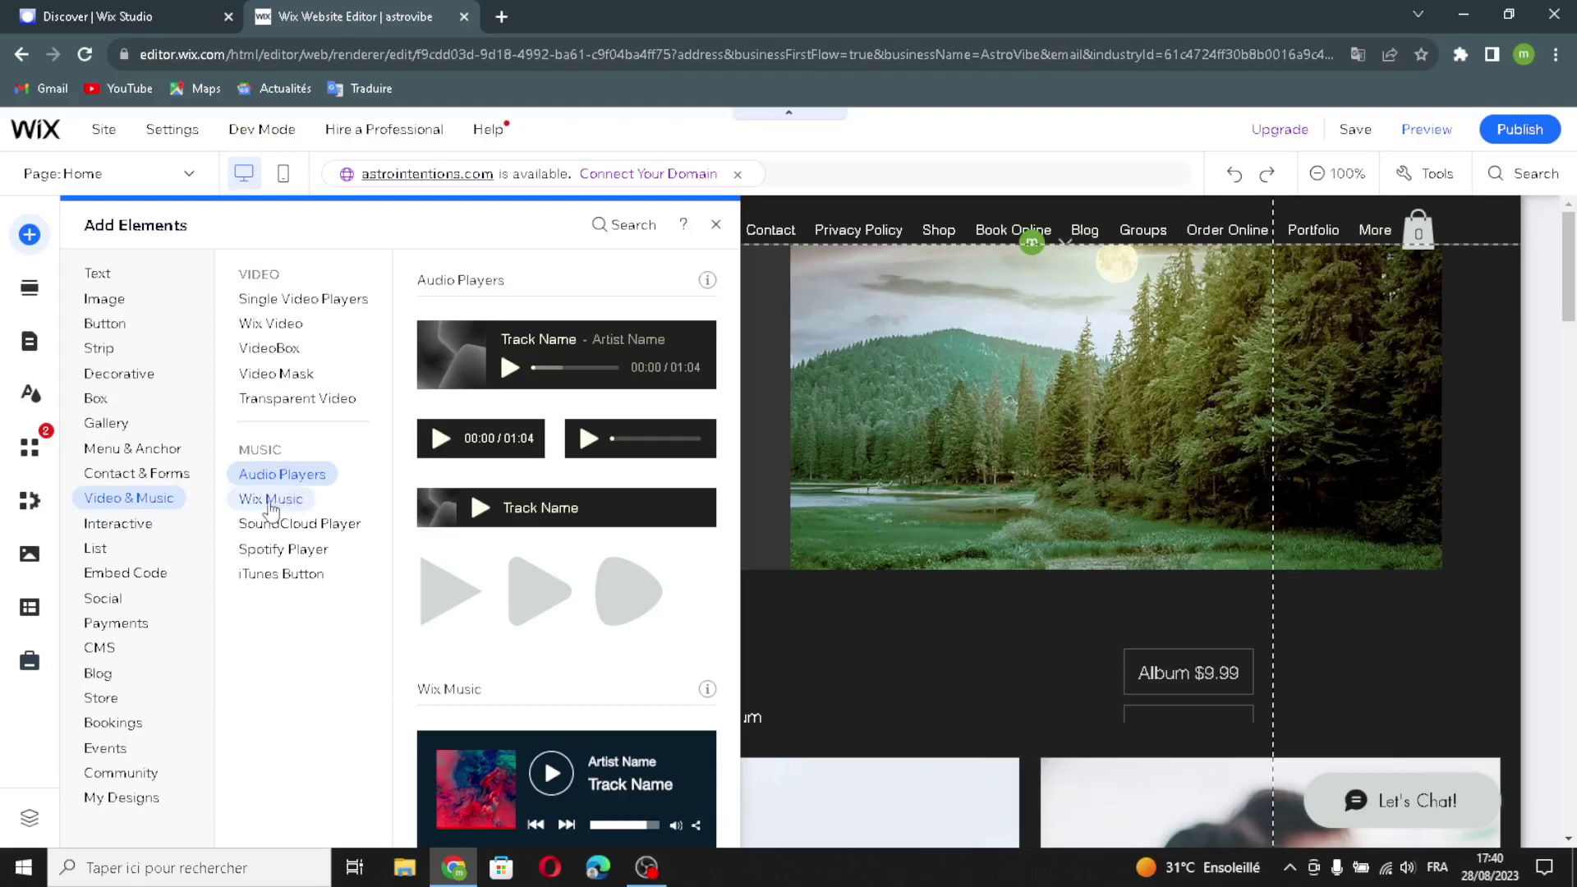
pyautogui.click(272, 525)
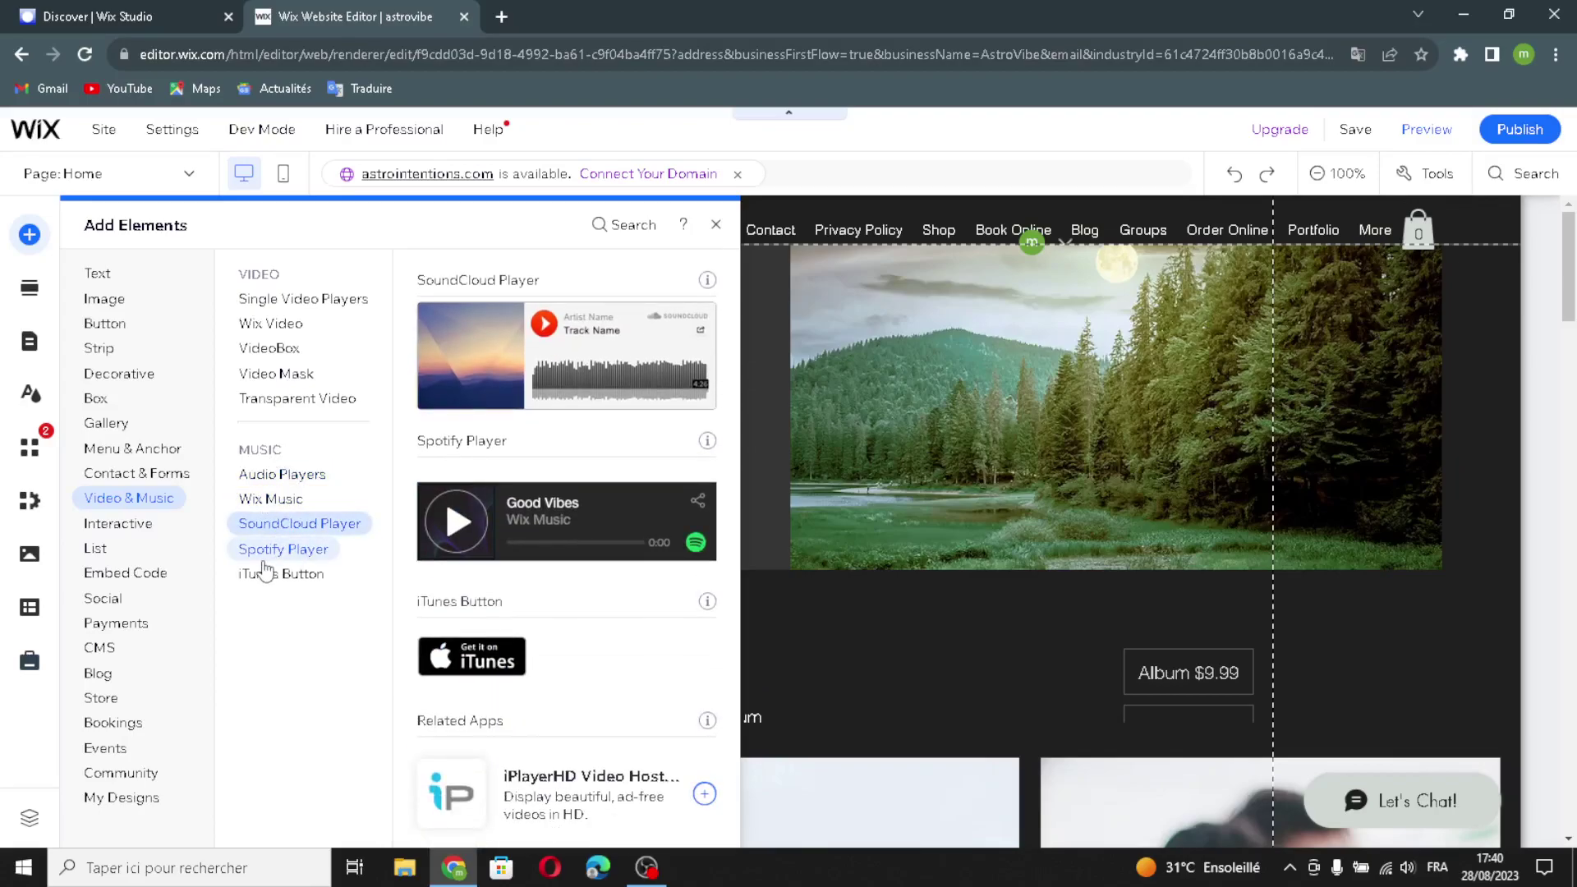
pyautogui.click(279, 548)
pyautogui.click(275, 574)
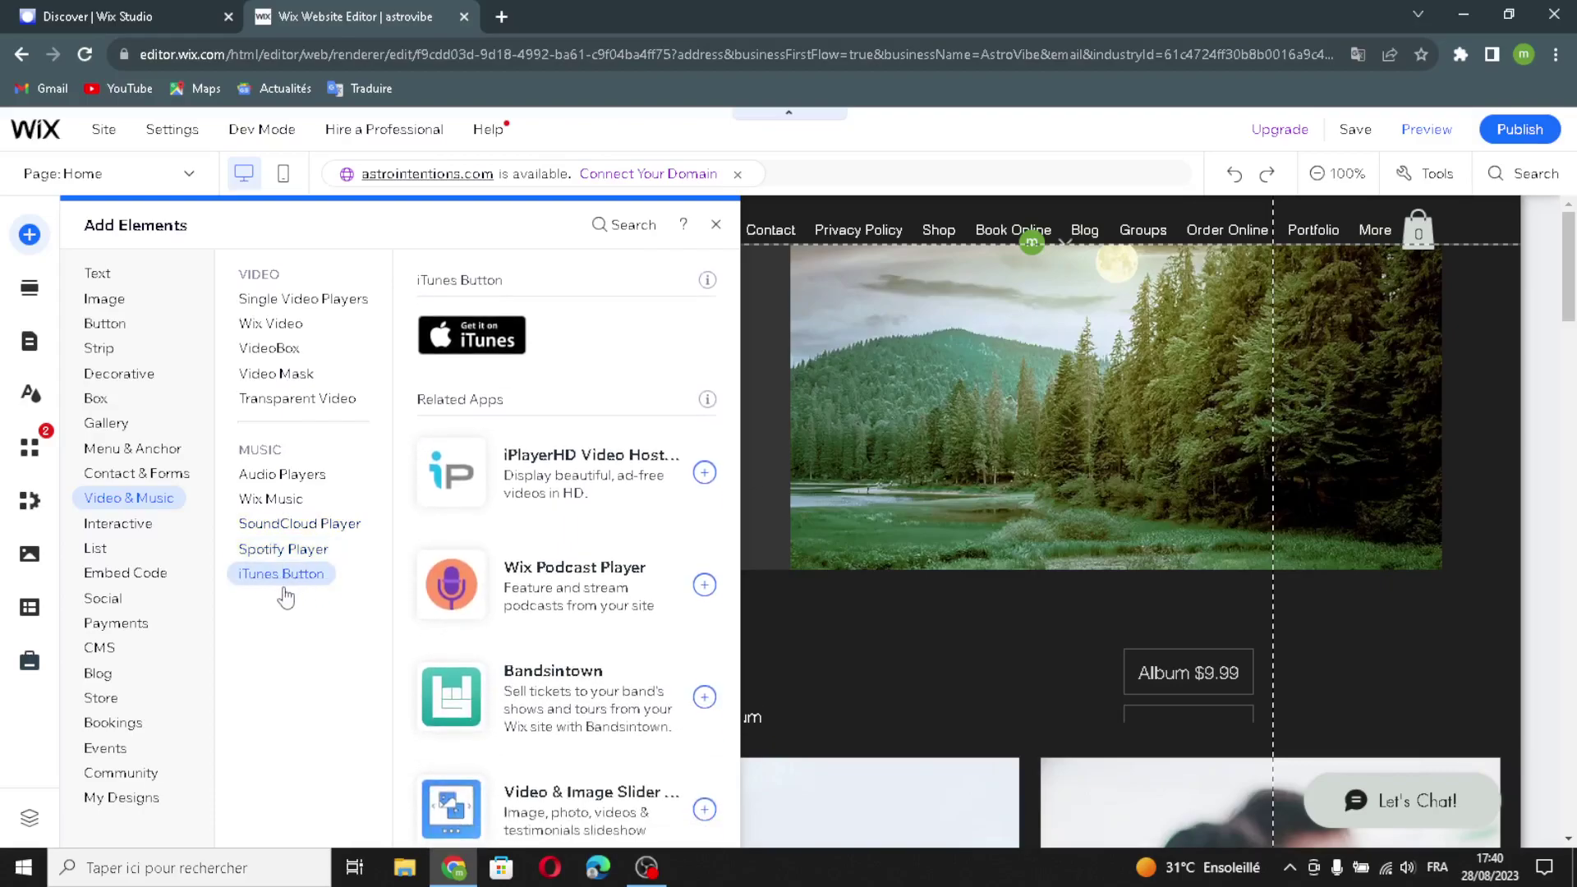
# Examine the interactive slideshows, hover boxes, tabs and hover repeaters, and the standard and blank list repeaters
pyautogui.click(123, 525)
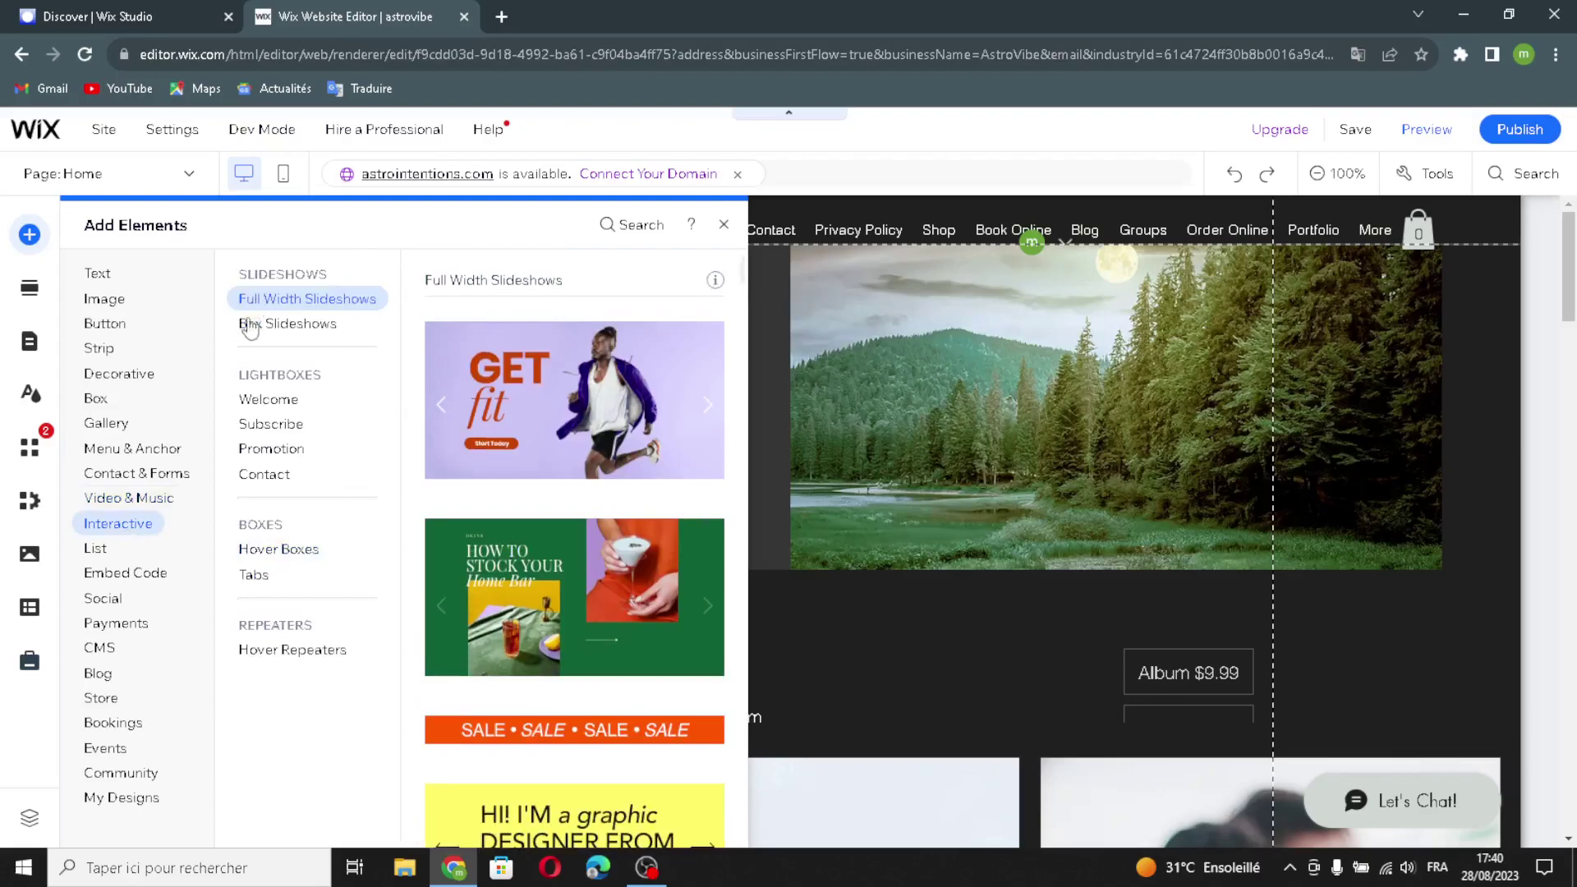
pyautogui.click(281, 549)
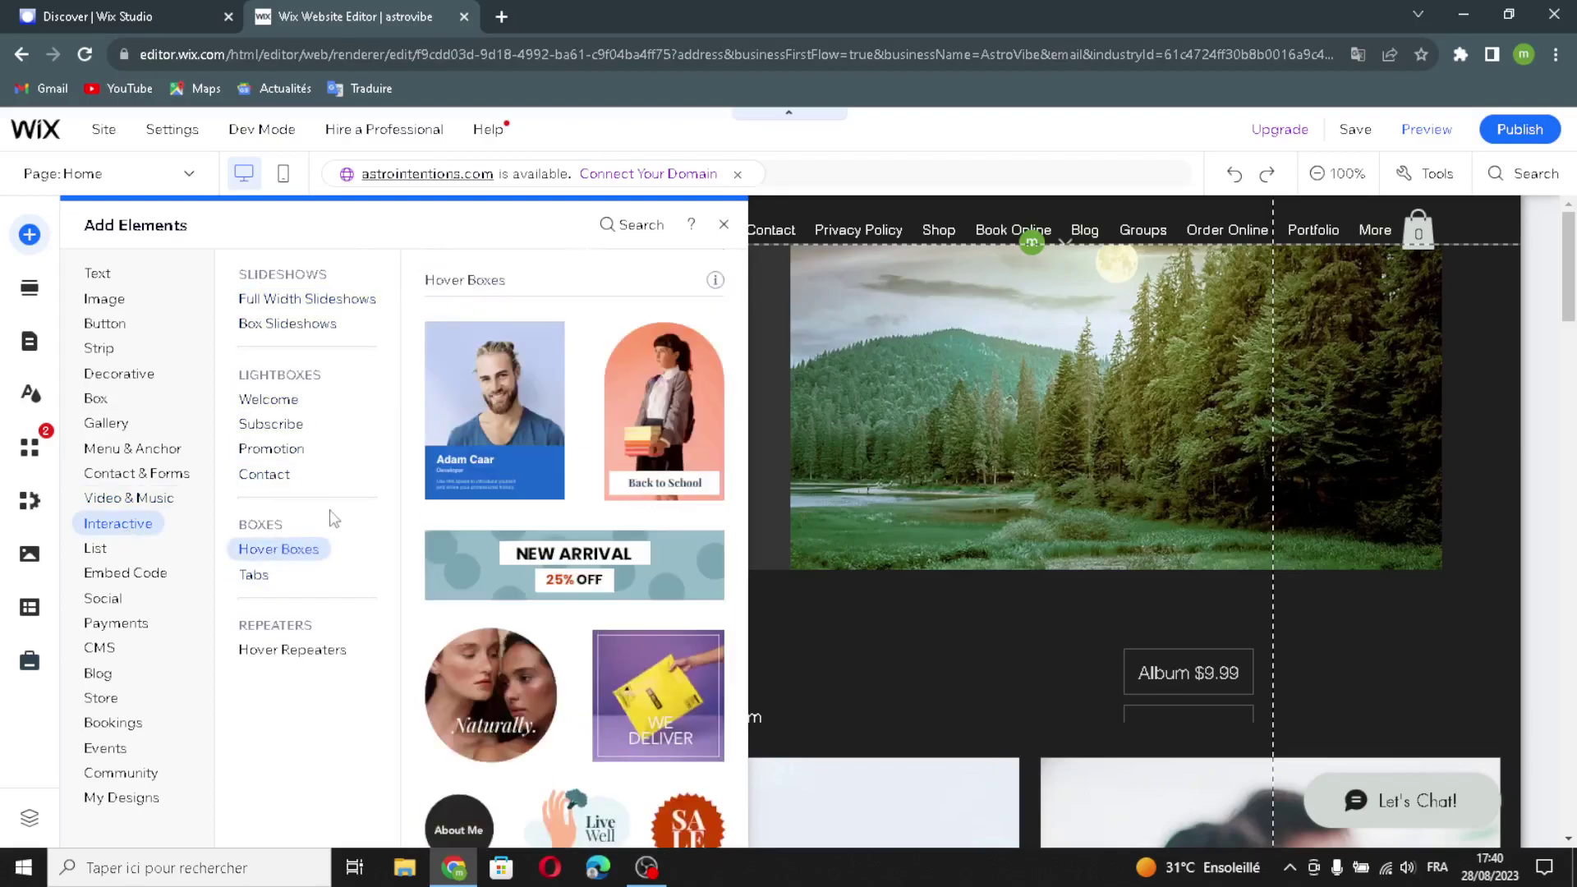
pyautogui.click(312, 574)
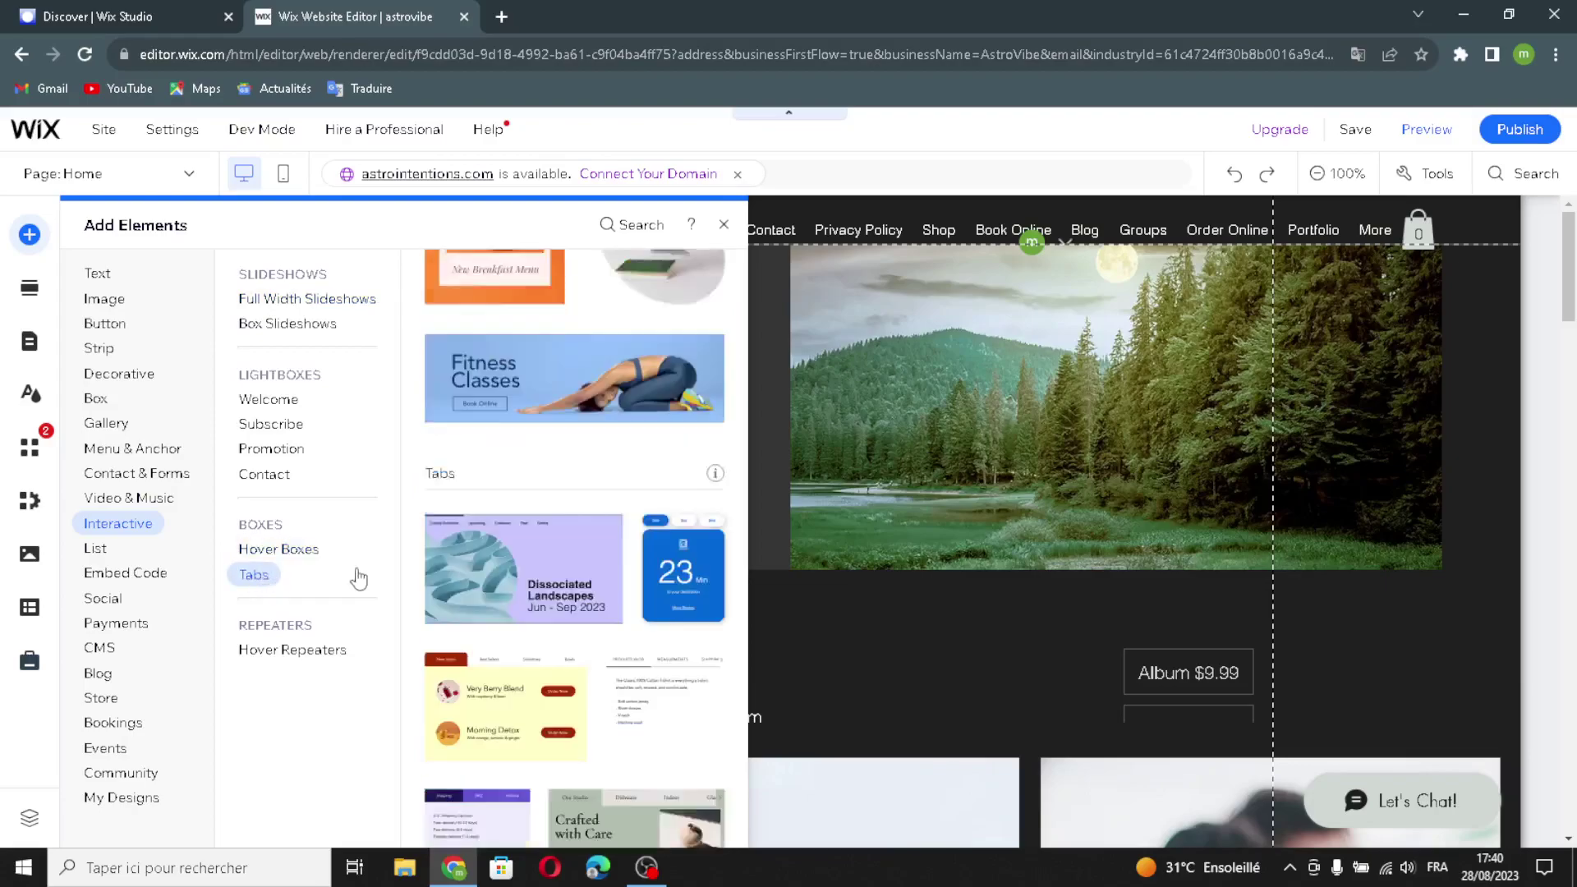
pyautogui.click(260, 649)
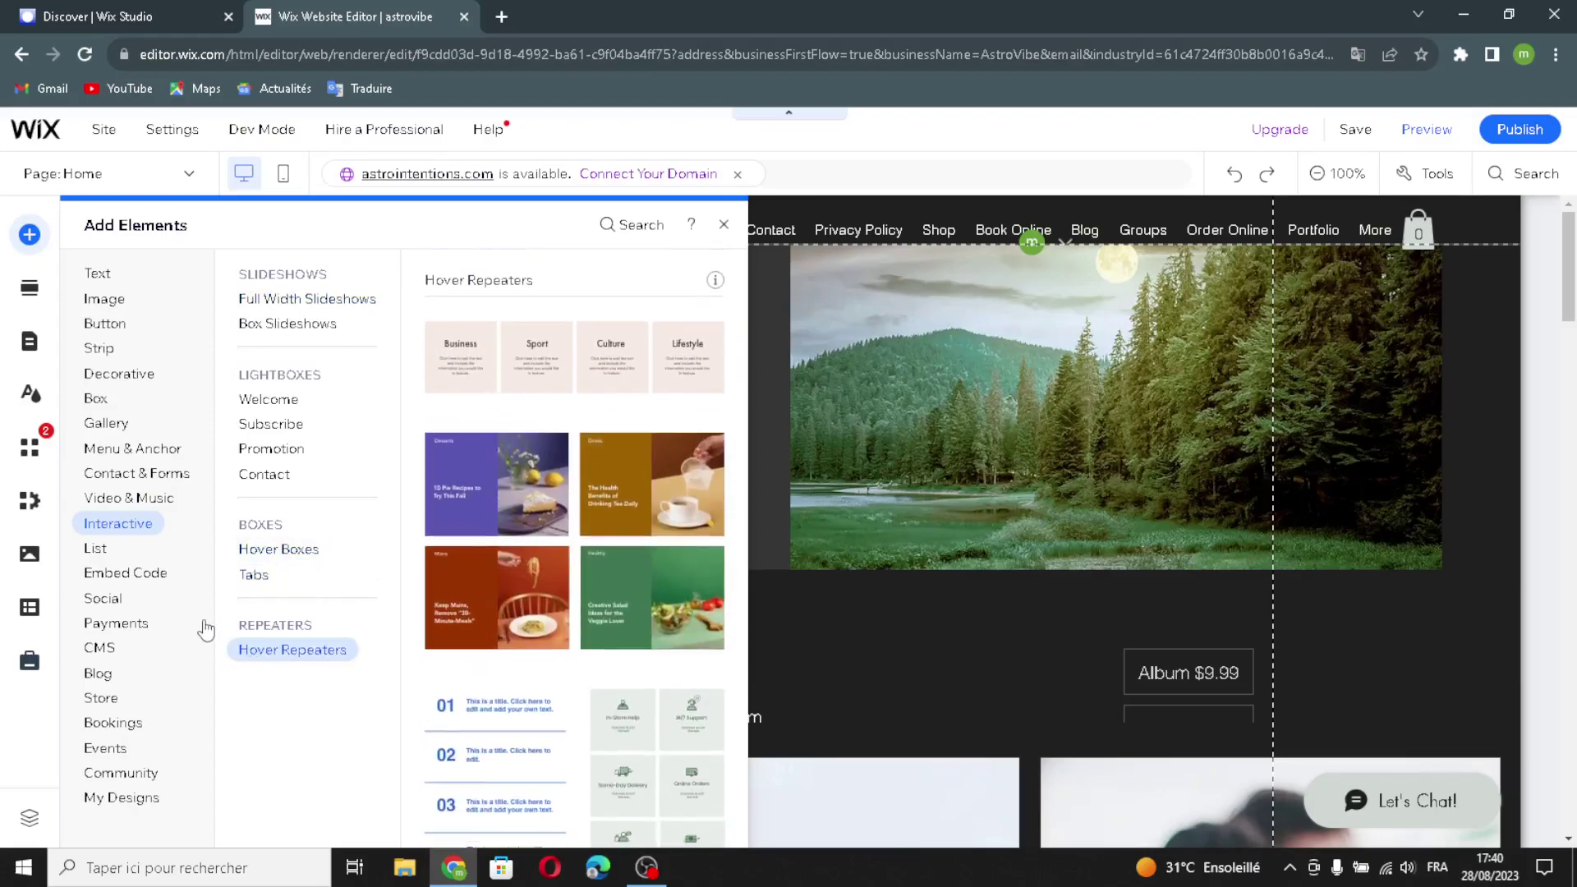
pyautogui.click(164, 549)
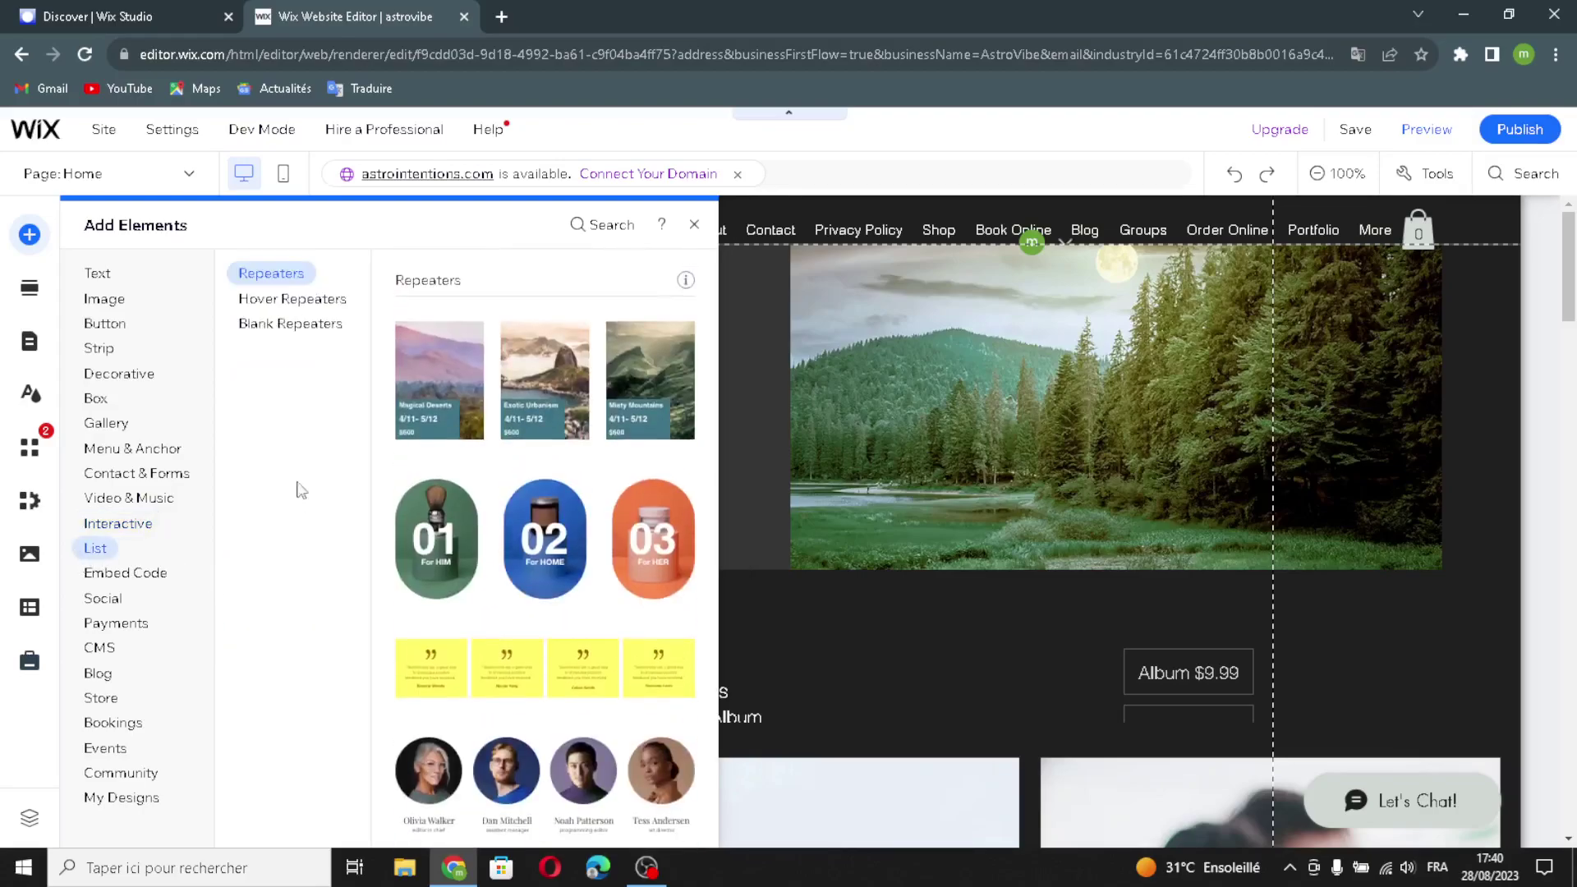
pyautogui.click(316, 322)
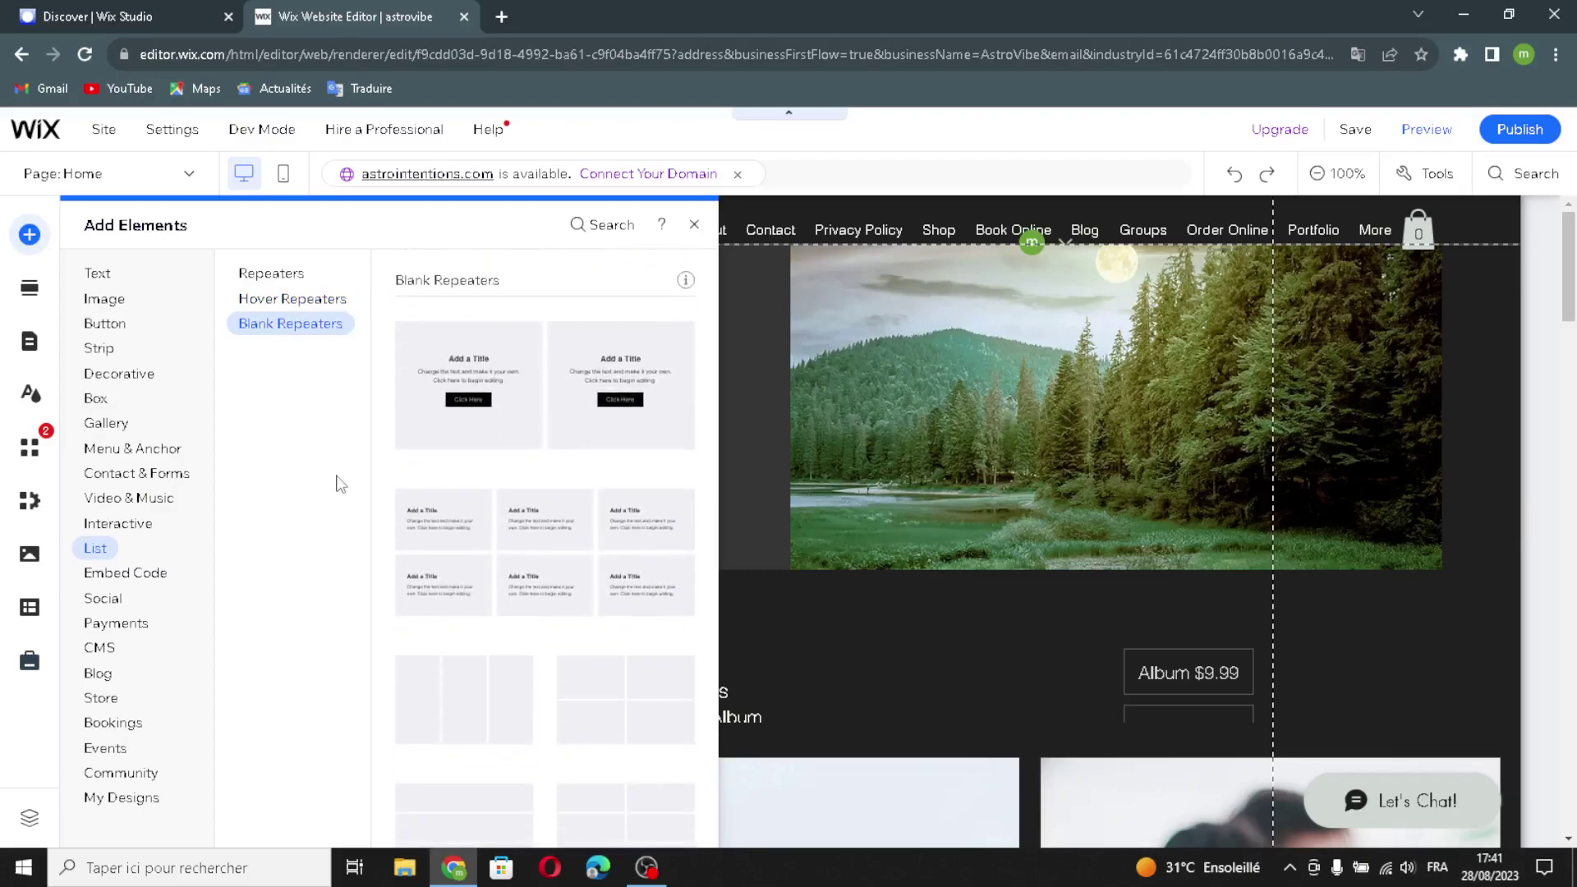
# Examine the embed code options, including popular embeds, video and audio players, marketing tools, Velo Dev Mode and Lottie animation
pyautogui.click(125, 573)
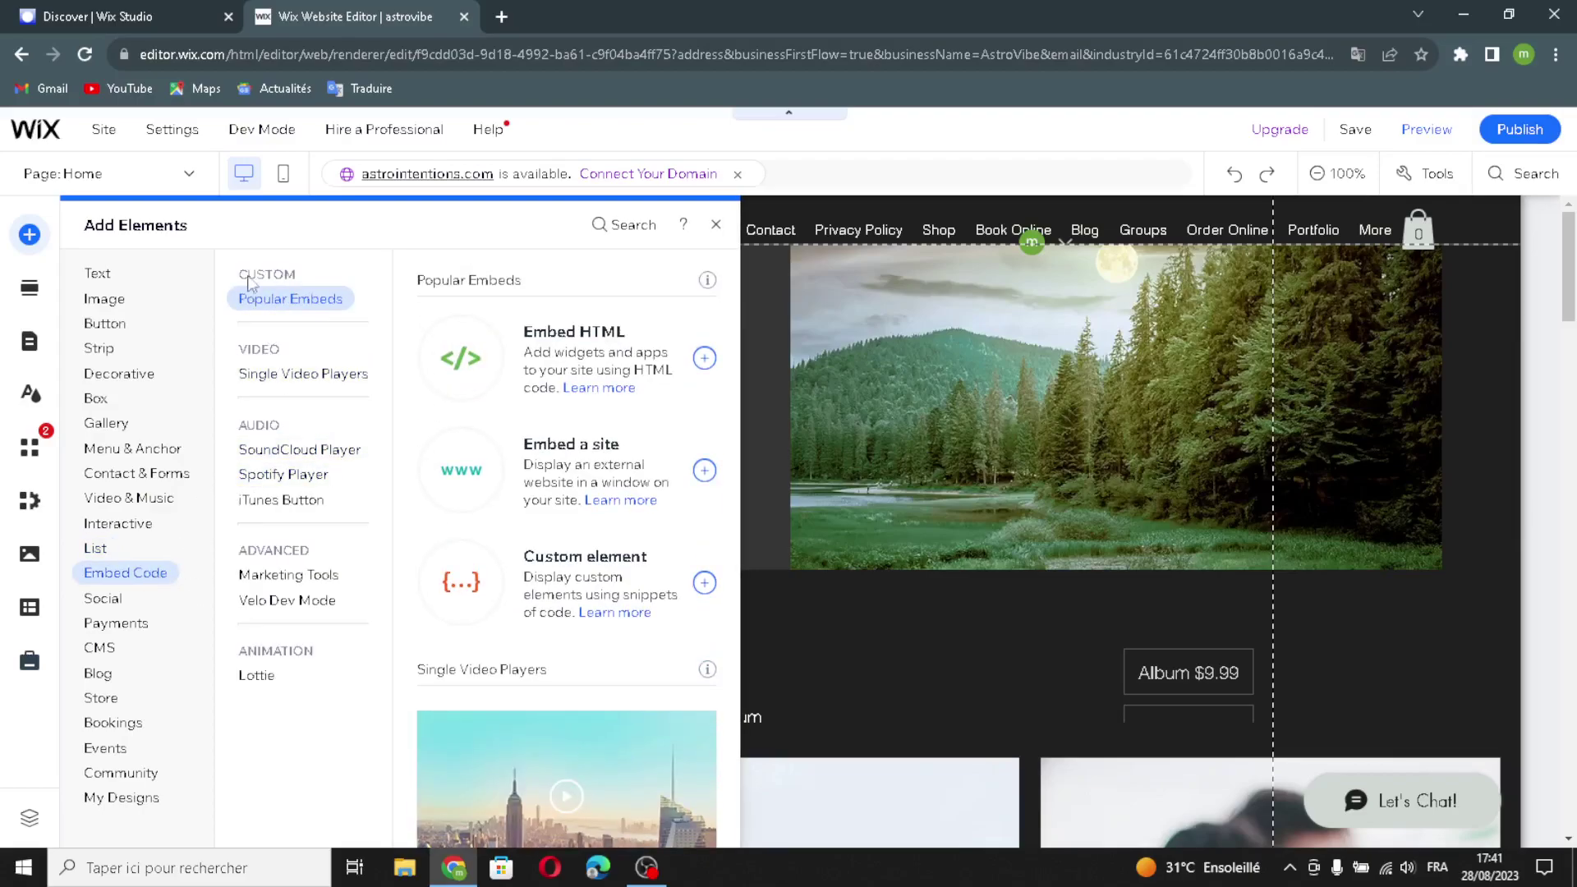
pyautogui.click(298, 377)
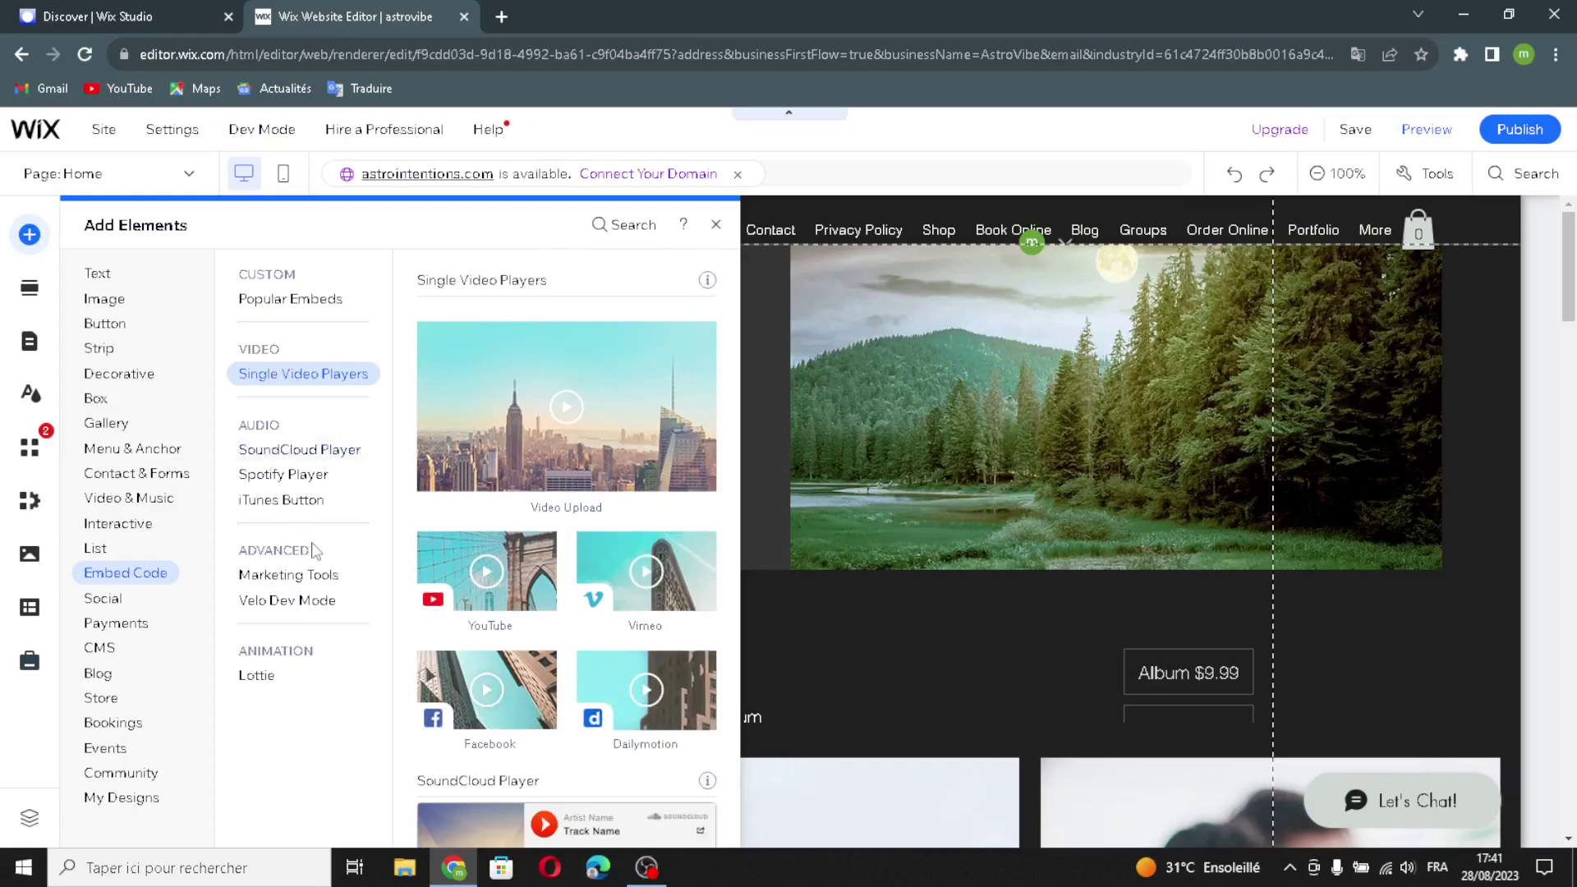
pyautogui.click(318, 454)
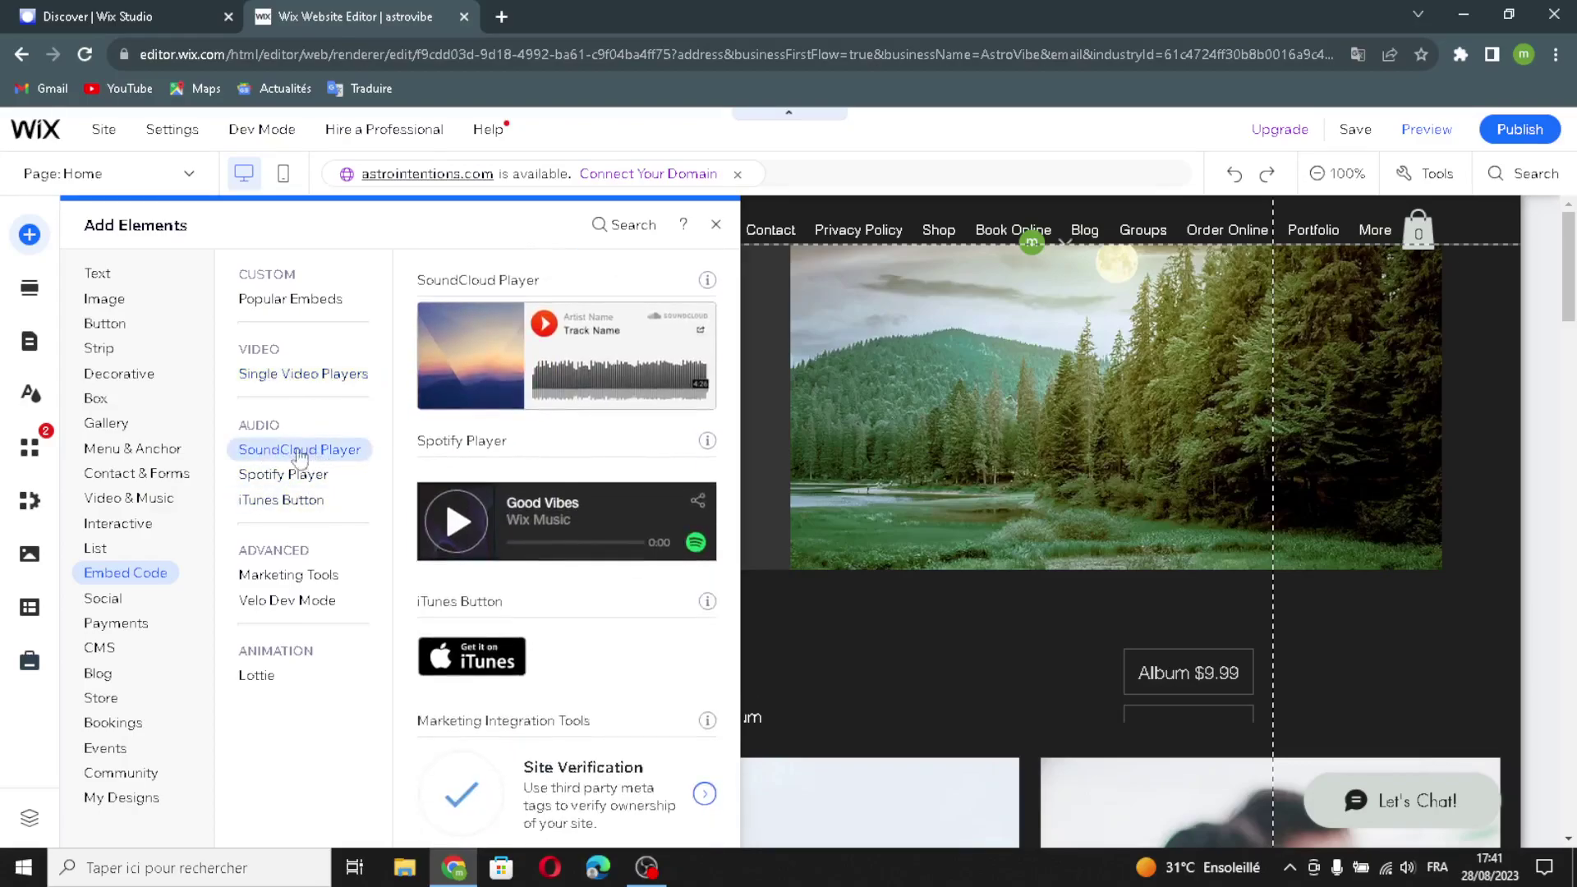
pyautogui.click(297, 468)
pyautogui.click(301, 499)
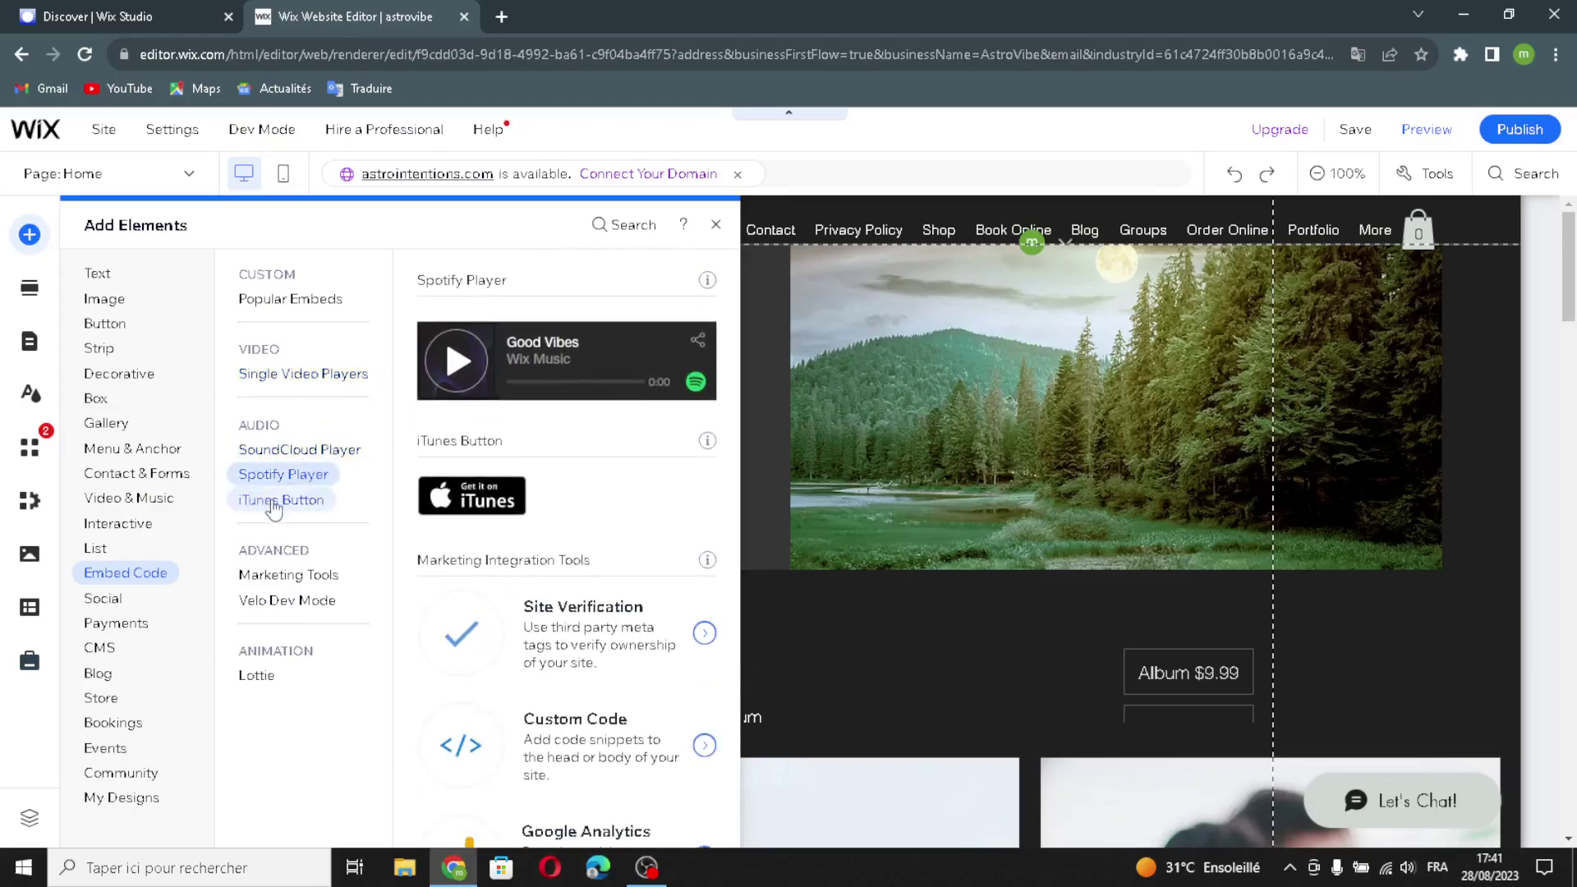
pyautogui.click(311, 600)
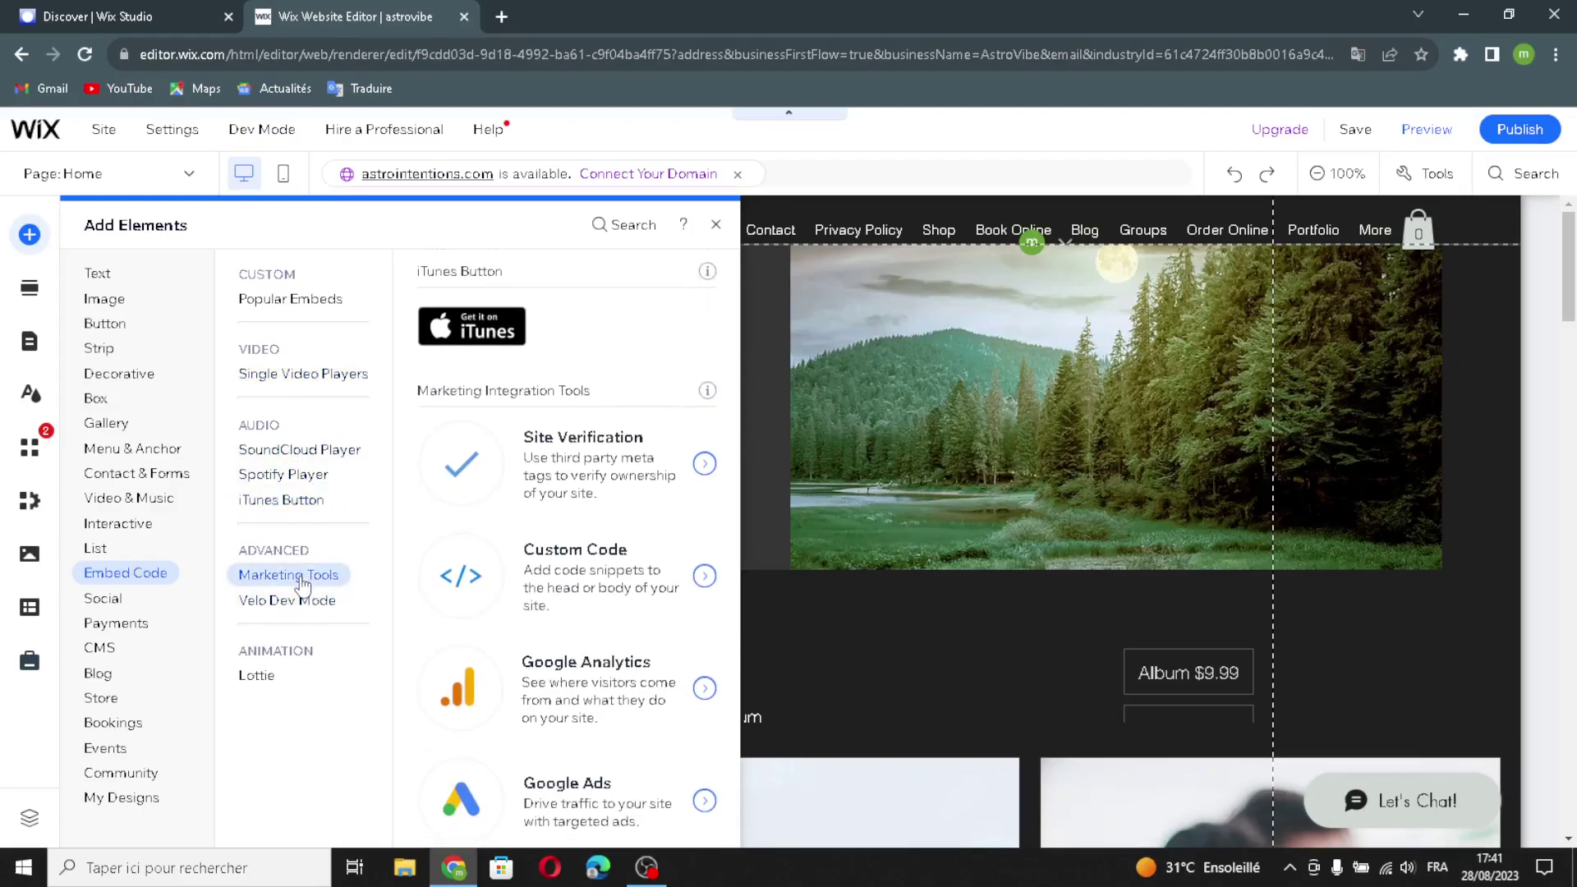
pyautogui.click(288, 600)
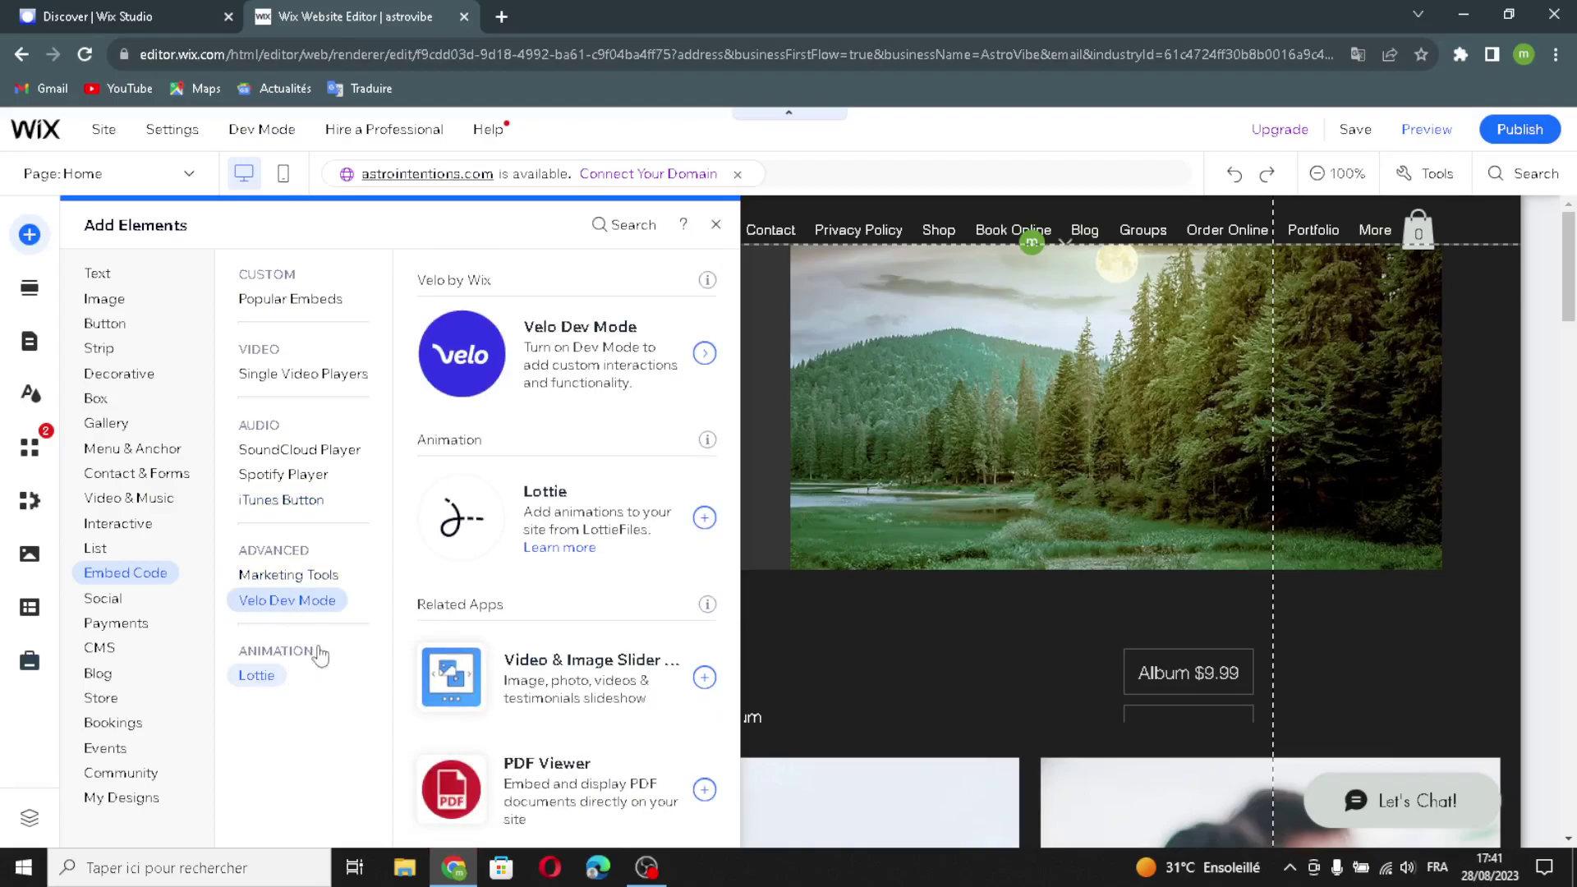
# Examine the social elements, from the social bar, Facebook, Twitter and Pinterest to VK, LINE and YouTube
pyautogui.click(114, 603)
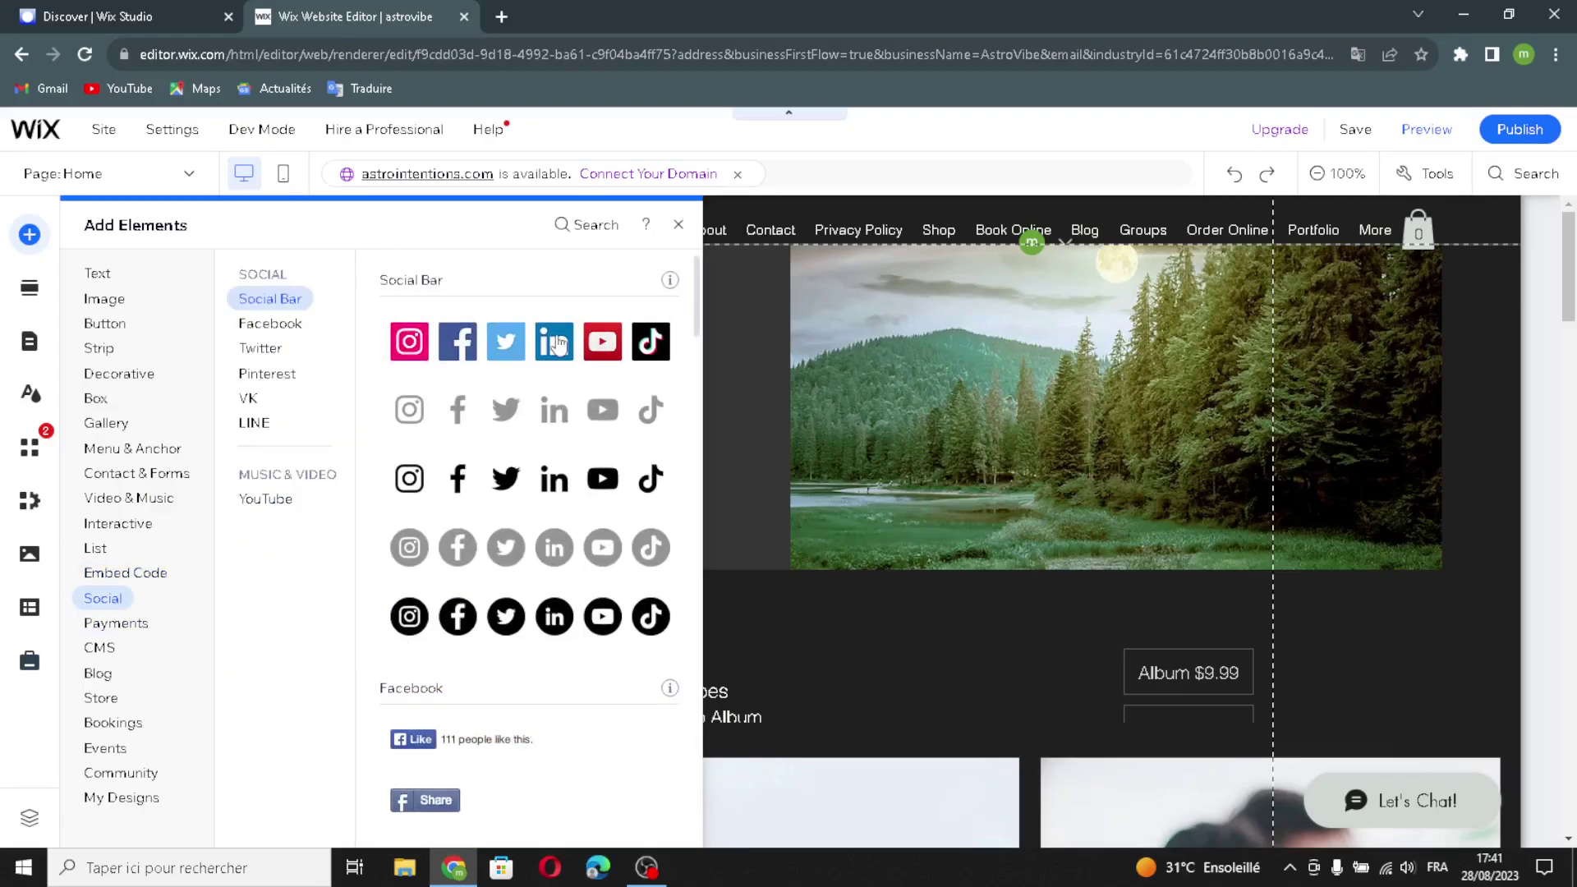
pyautogui.click(267, 323)
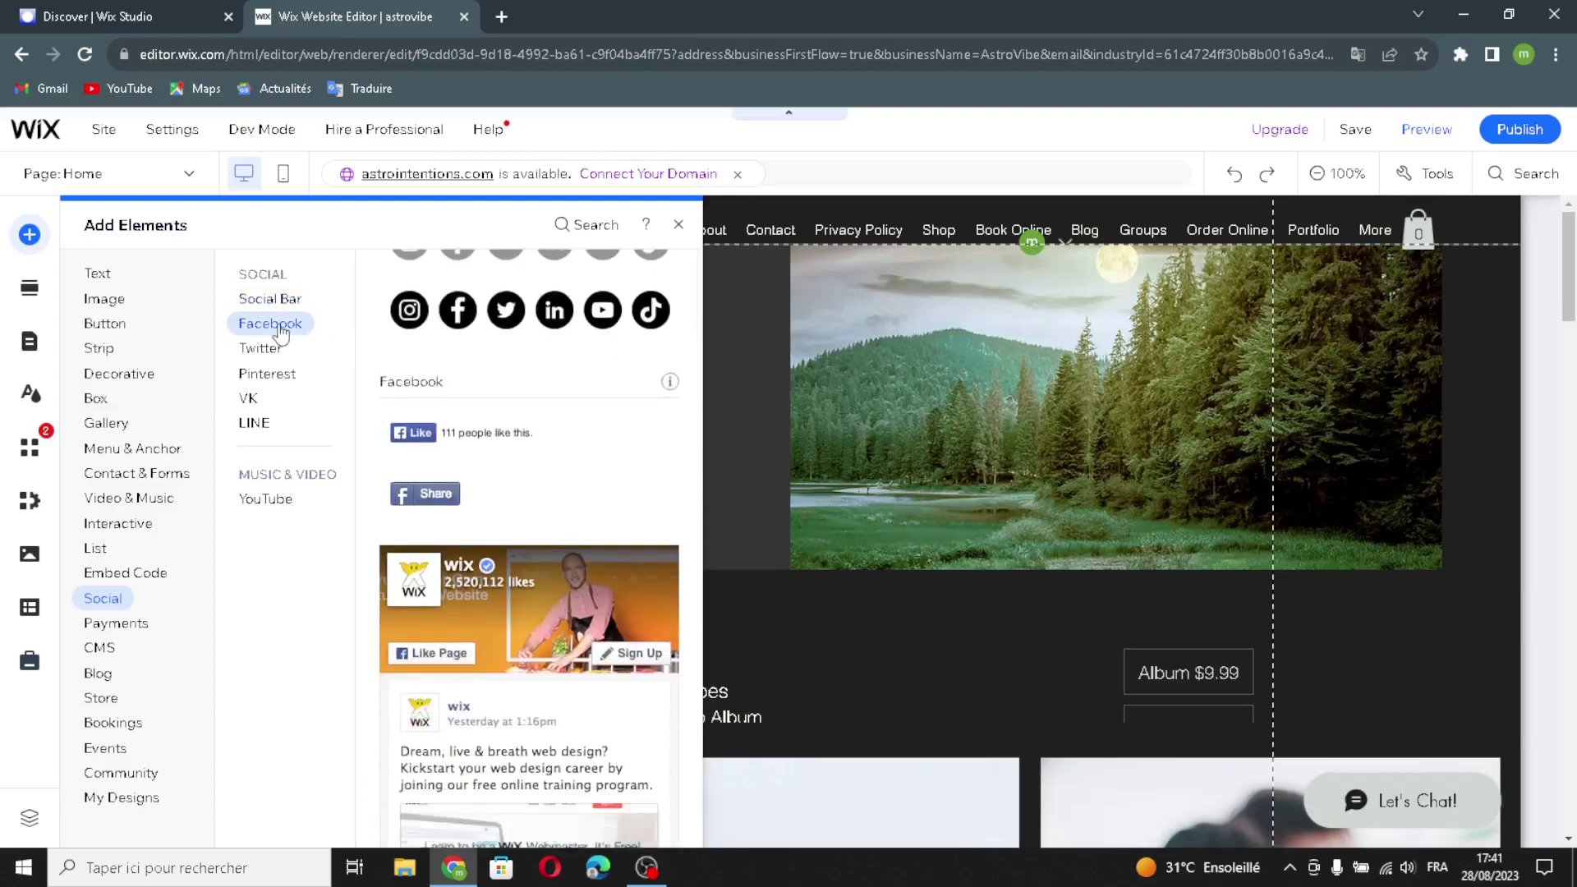
pyautogui.click(261, 351)
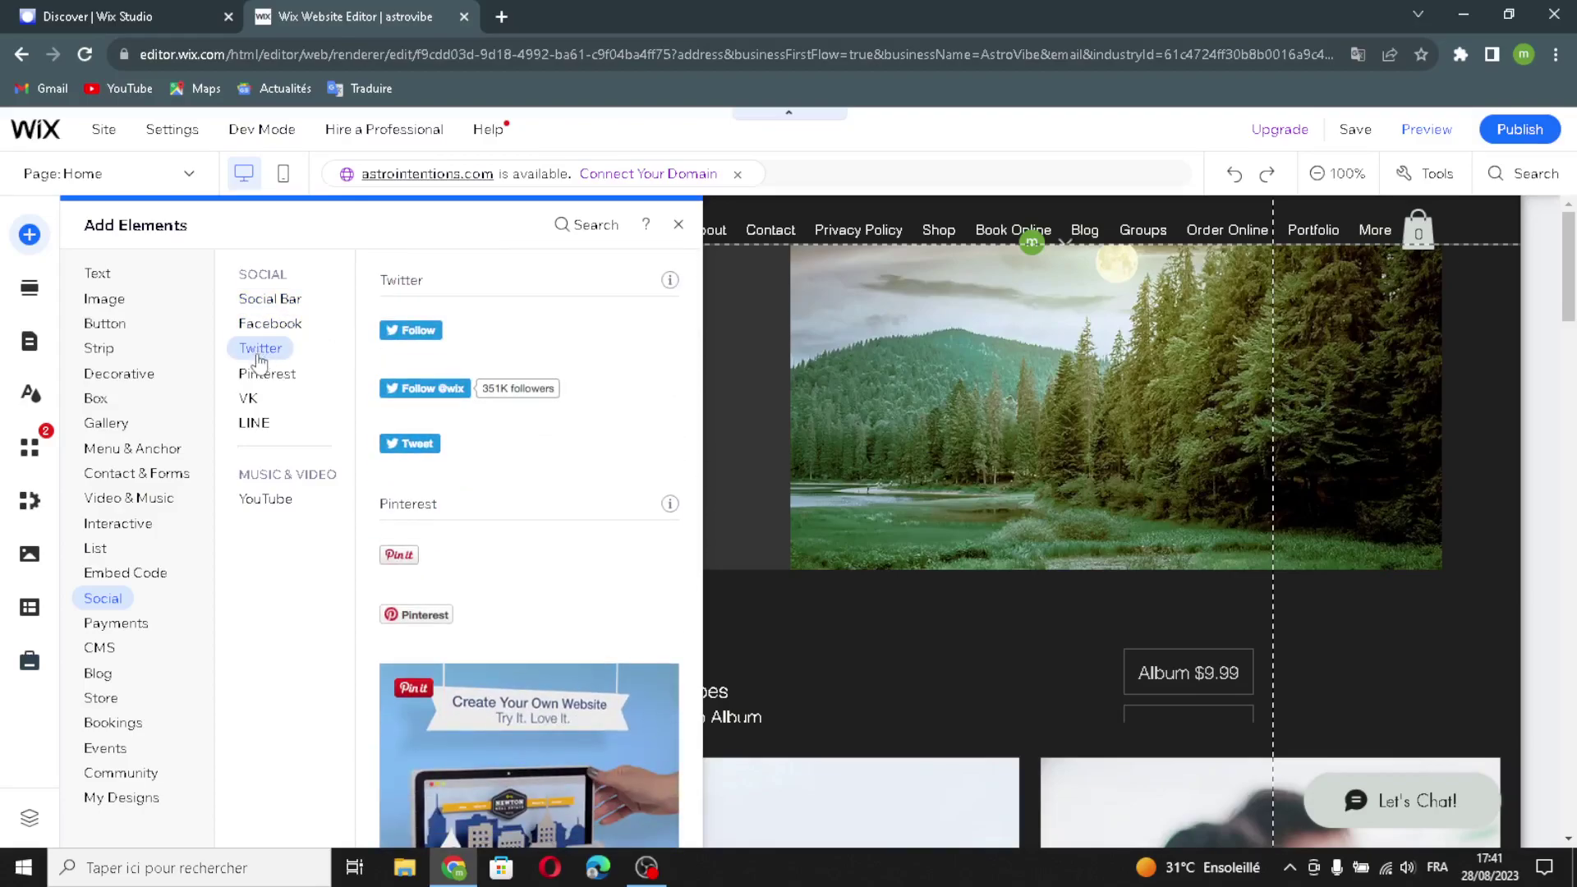
pyautogui.click(260, 379)
pyautogui.click(249, 398)
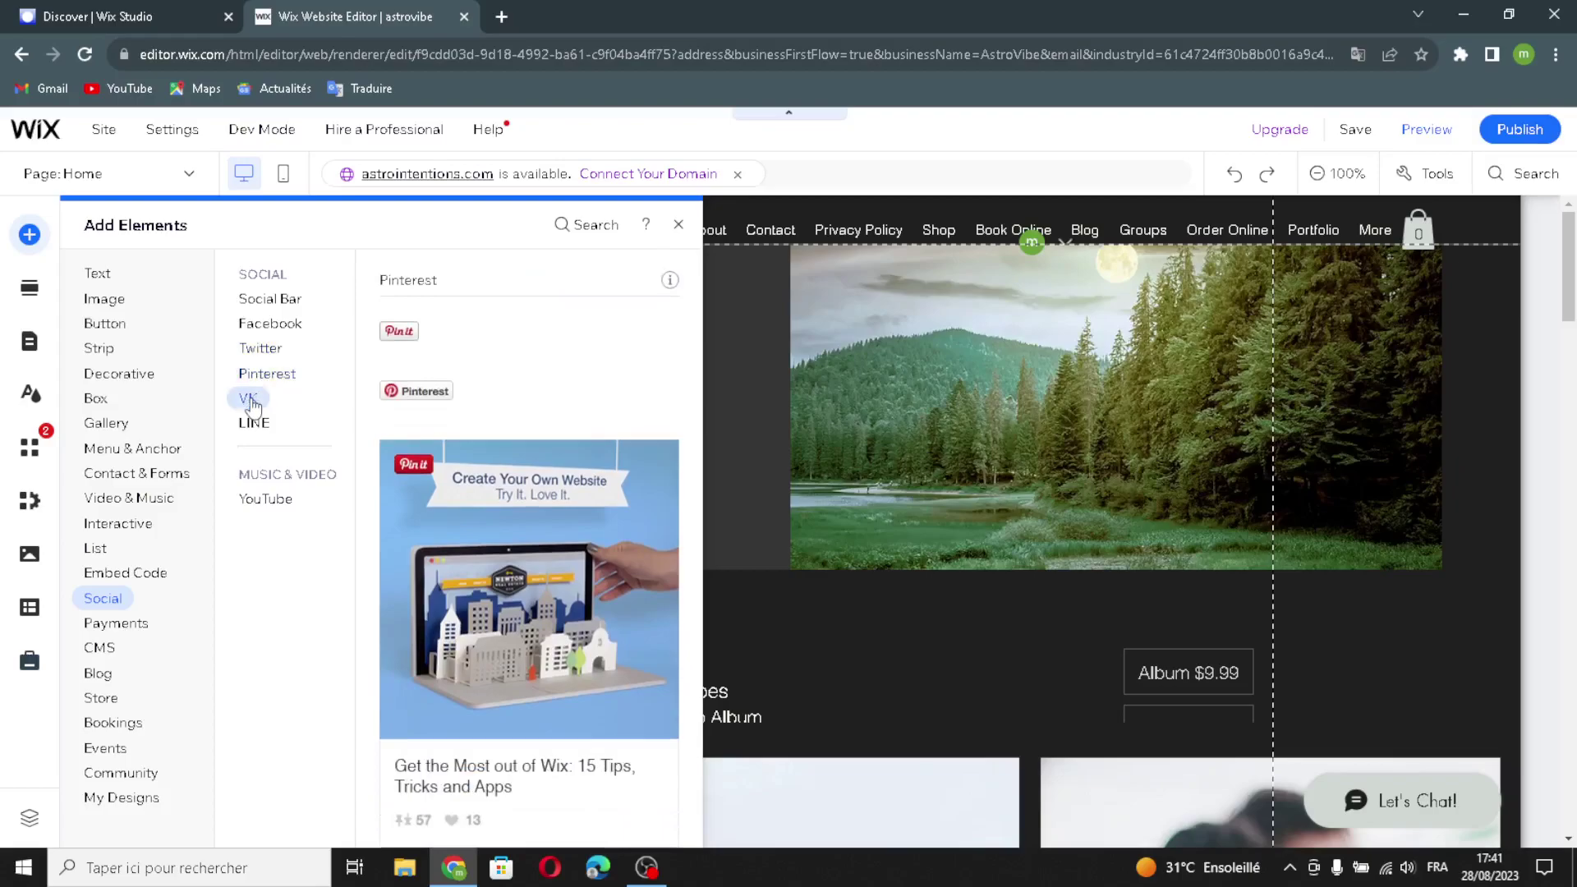
pyautogui.click(254, 422)
pyautogui.click(267, 503)
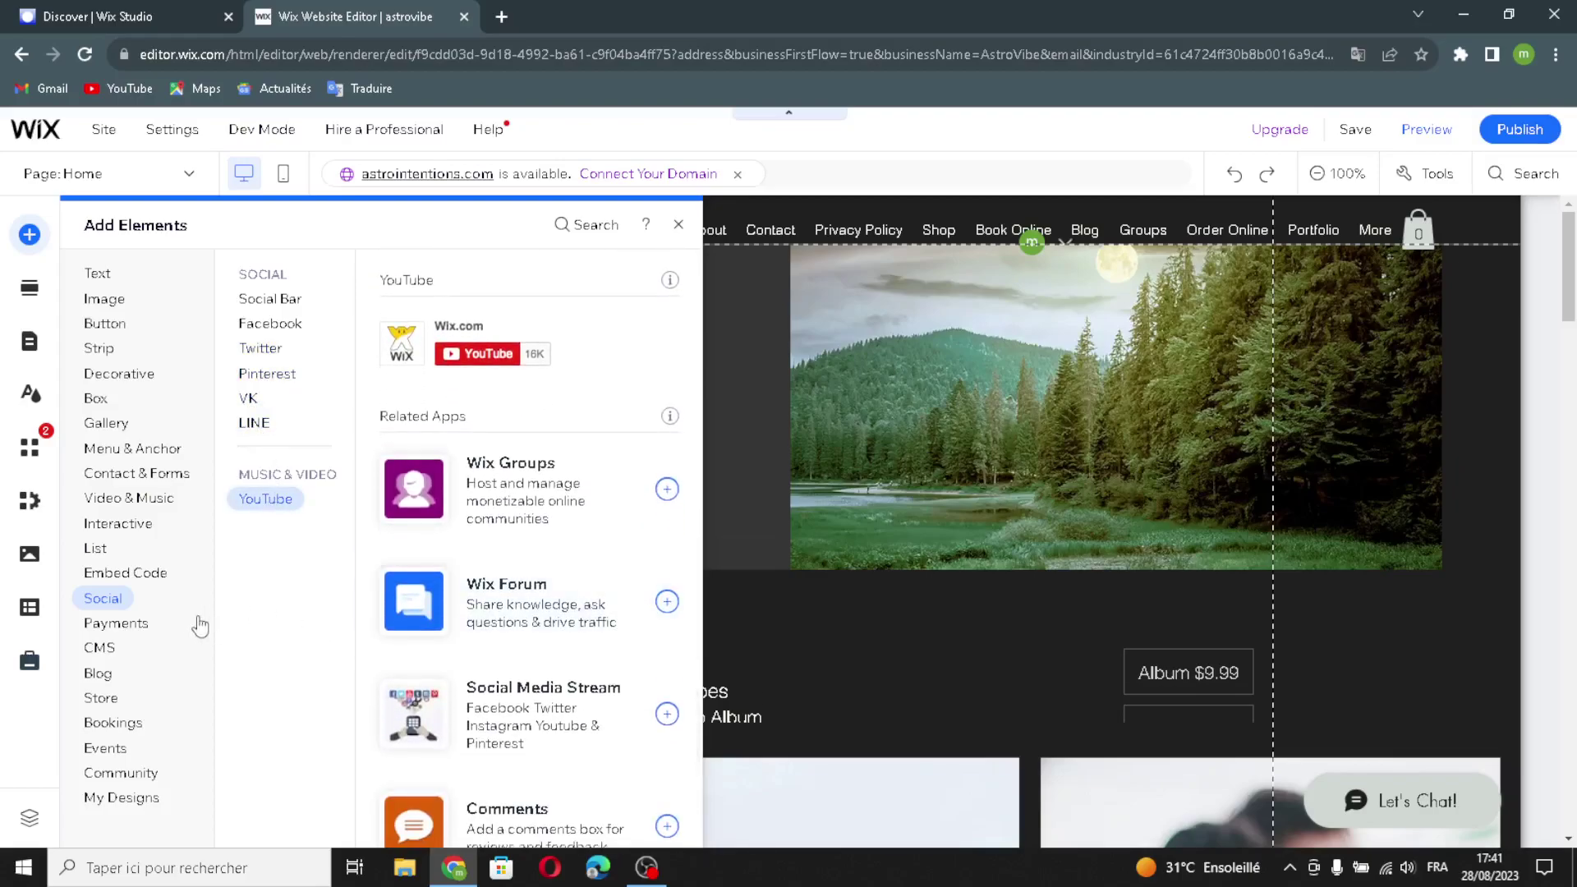
# Examine the payment elements, including pay buttons, the donation form and pricing plans, and the CMS introduction
pyautogui.click(127, 629)
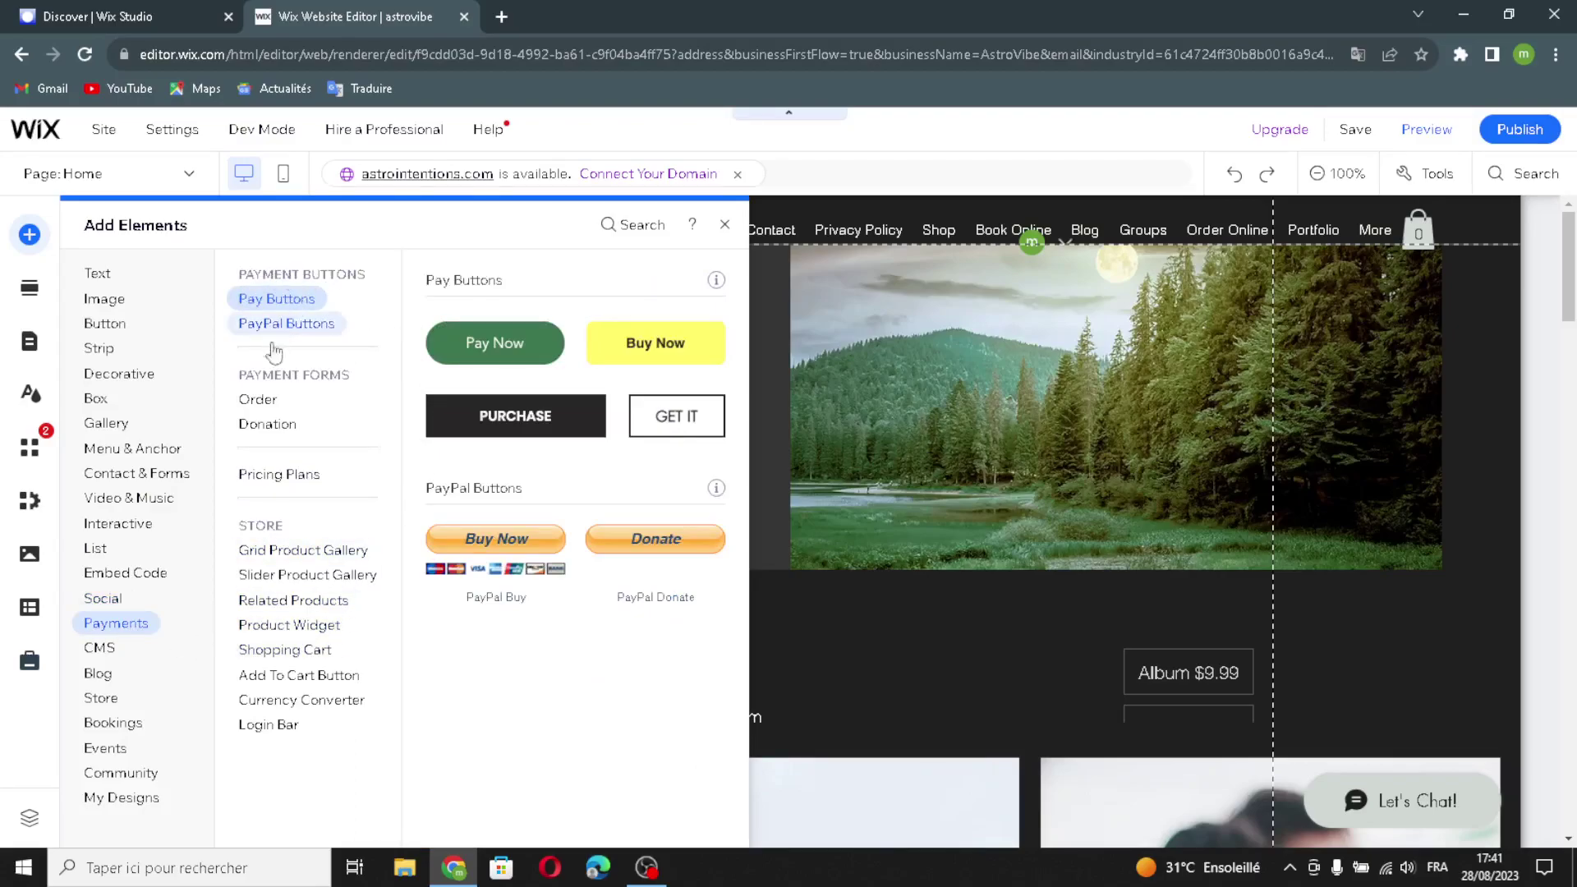
pyautogui.click(268, 424)
pyautogui.click(300, 486)
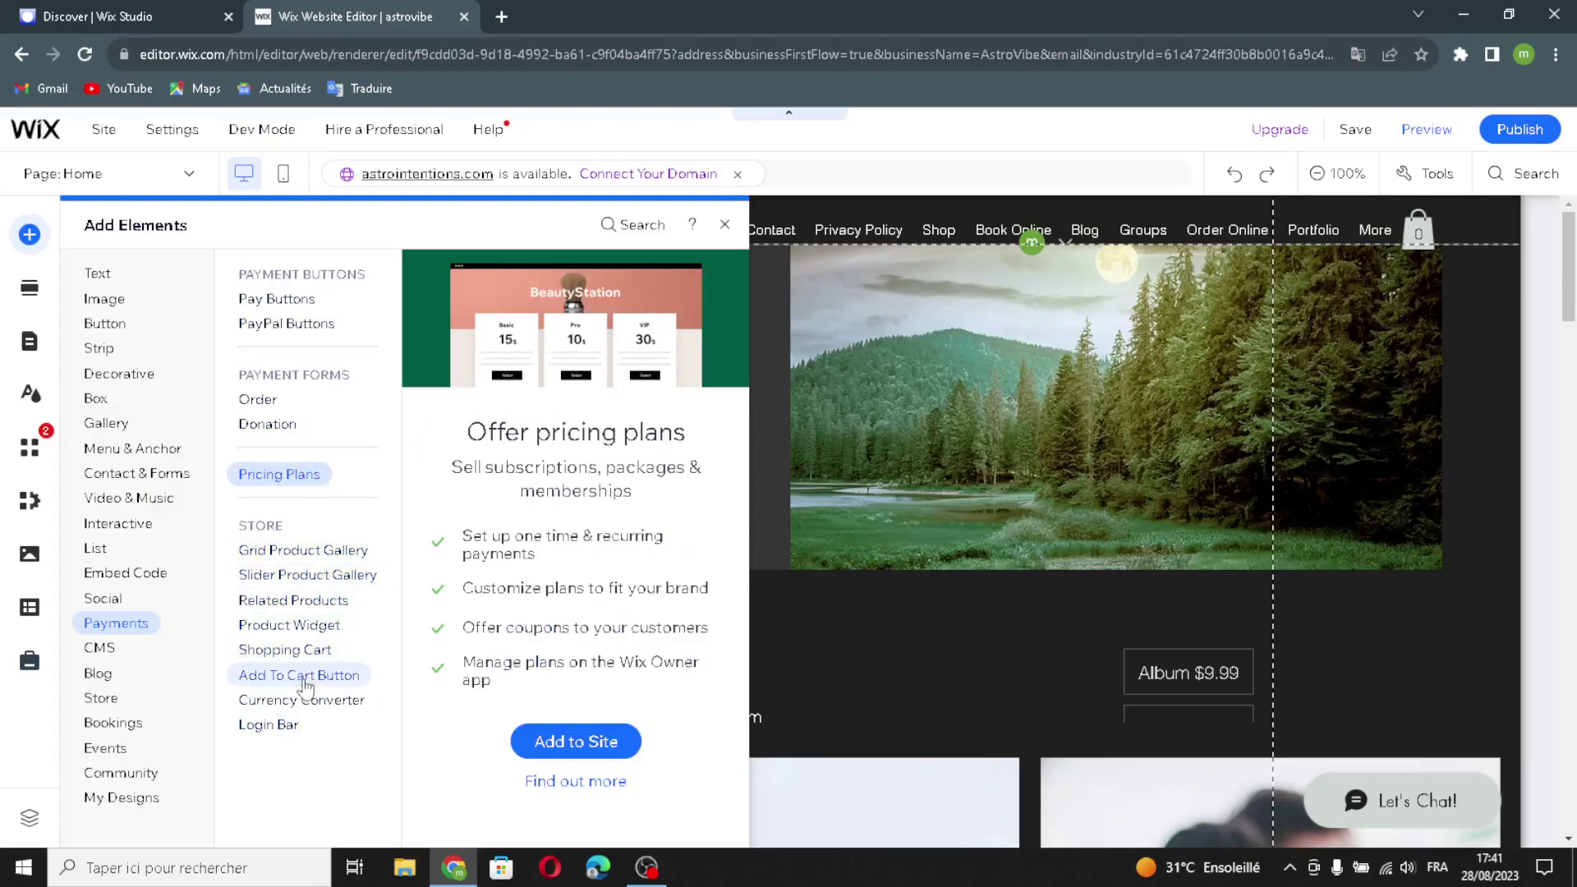
pyautogui.click(103, 648)
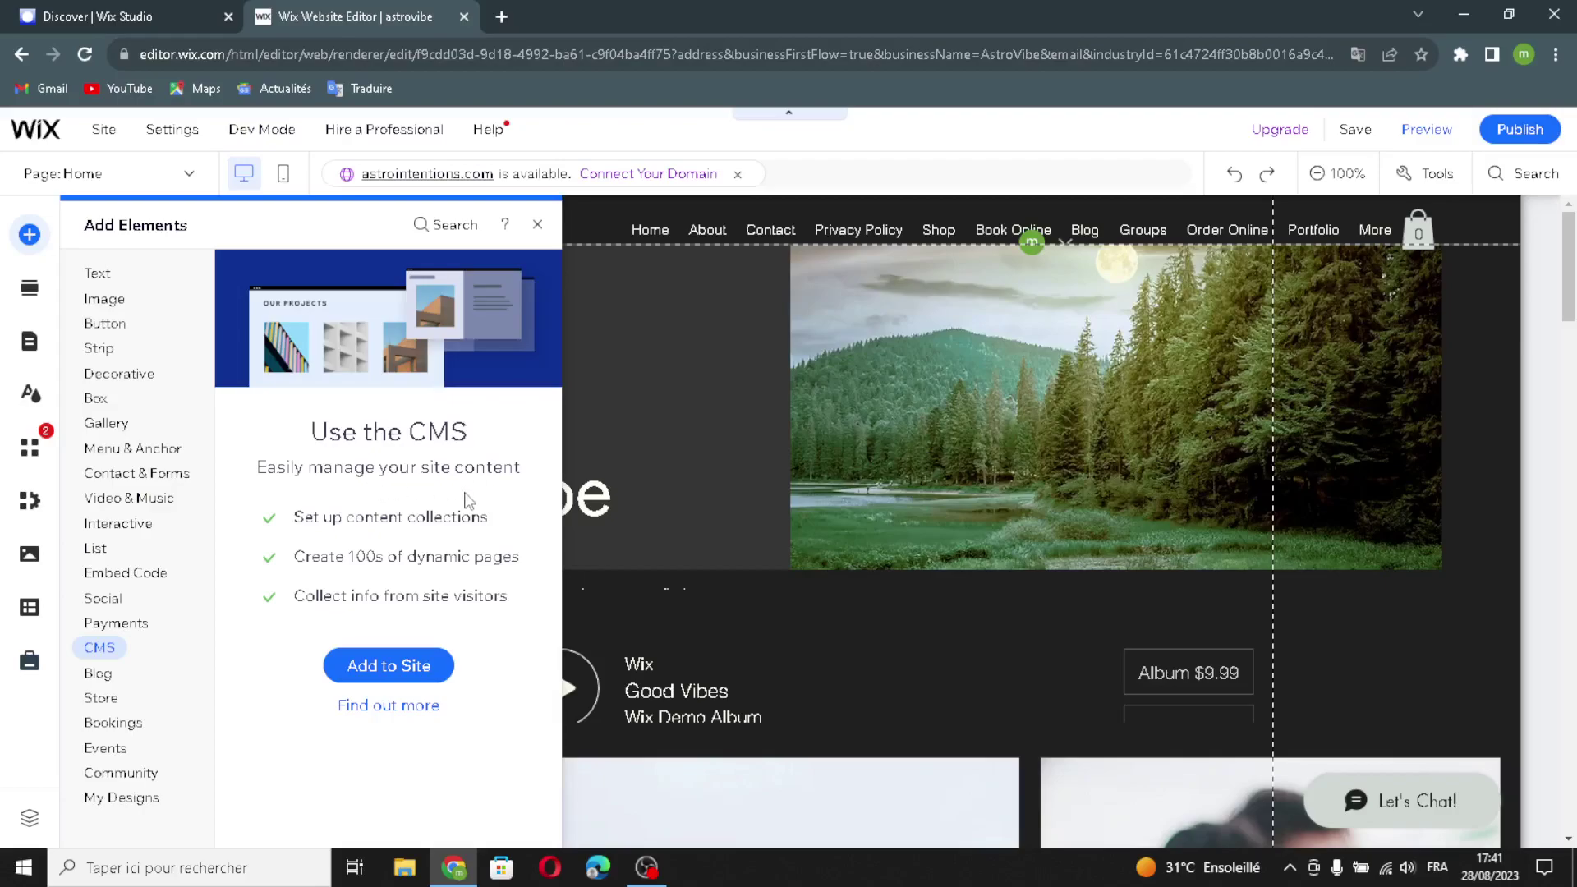
# Examine the blog post lists, the store product galleries, and the booking service and health waiver elements
pyautogui.click(98, 677)
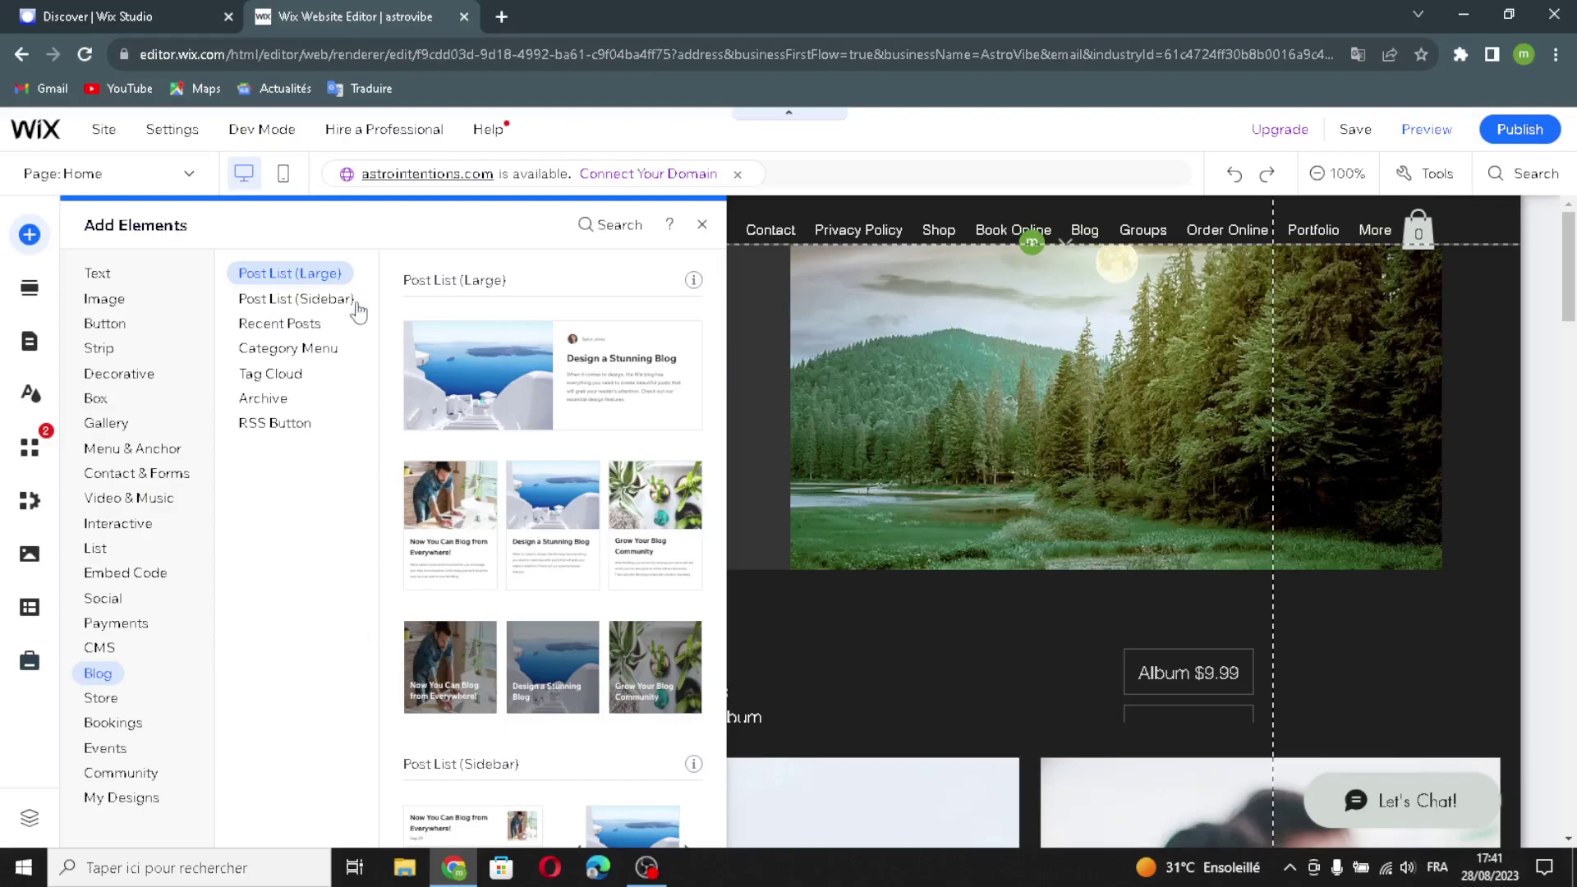
pyautogui.click(101, 699)
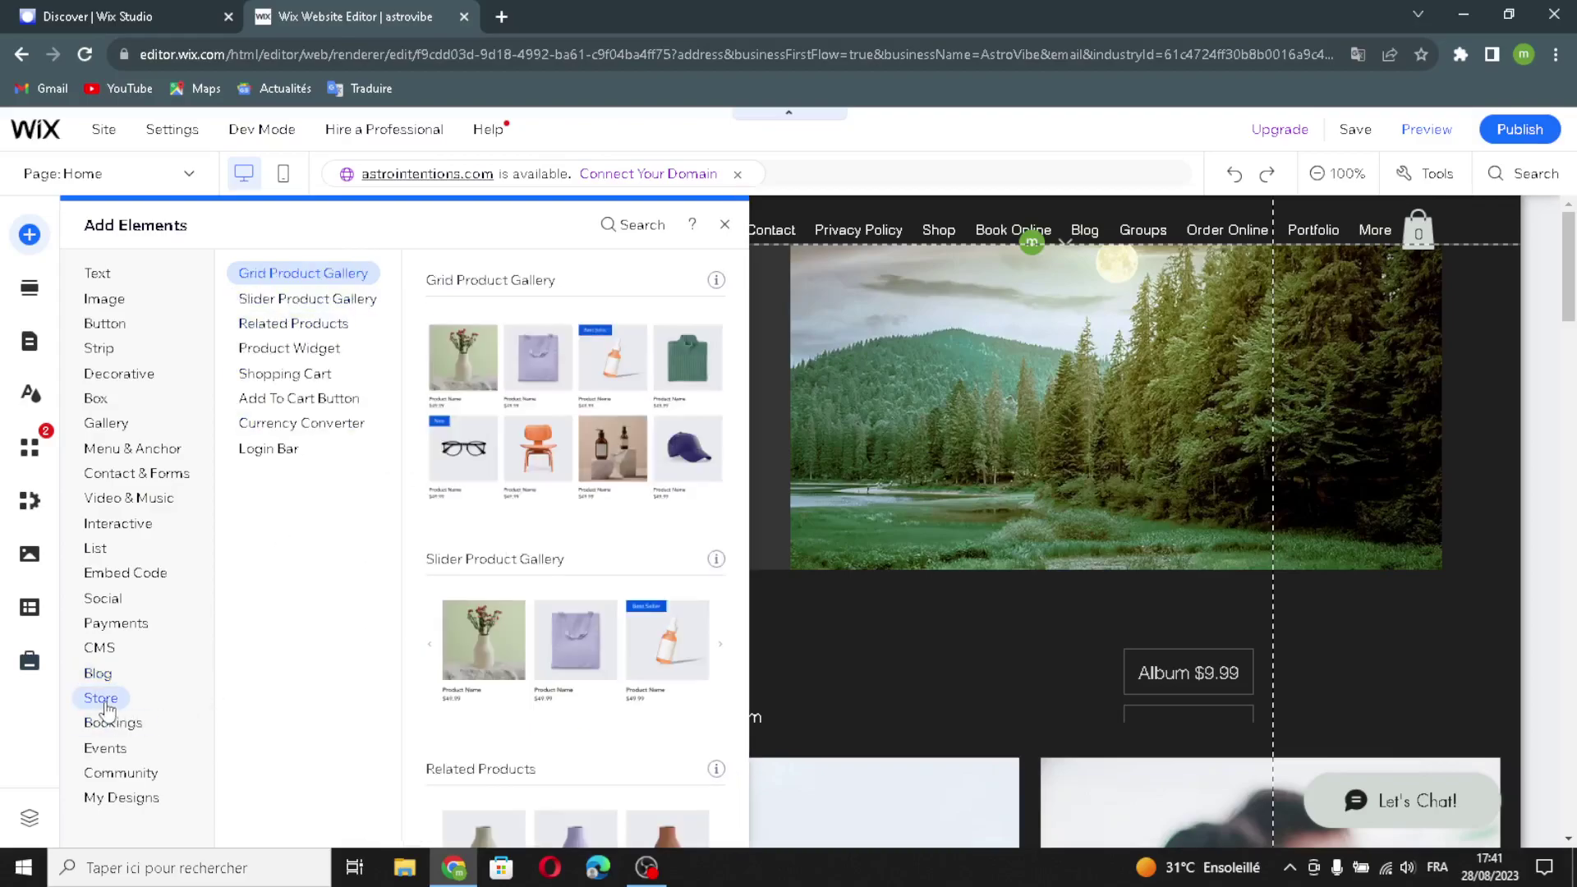
pyautogui.click(115, 724)
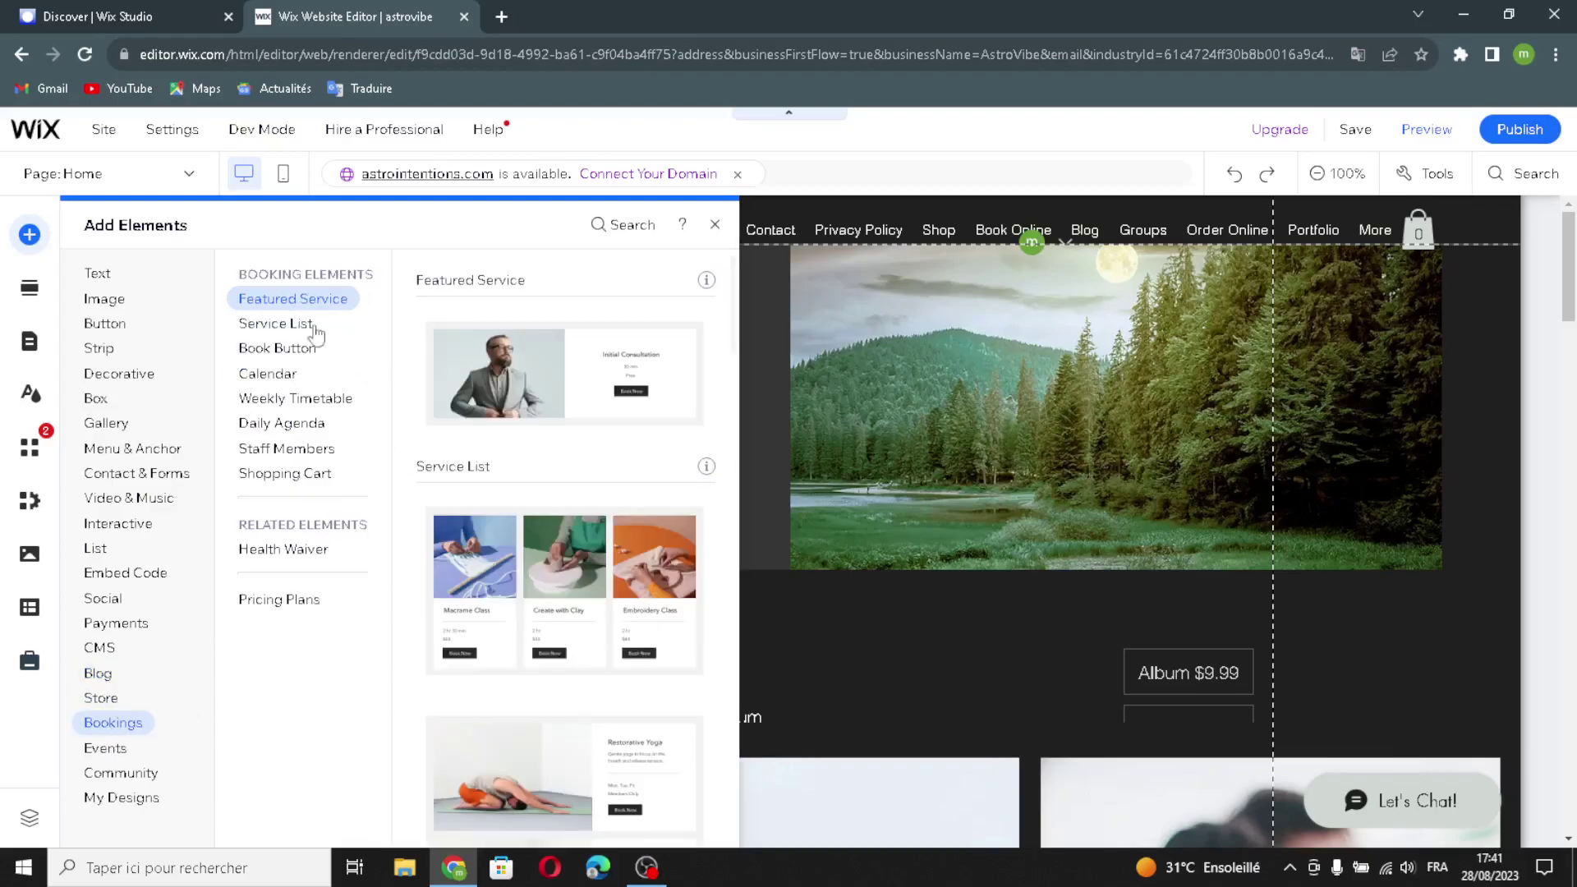
pyautogui.click(303, 551)
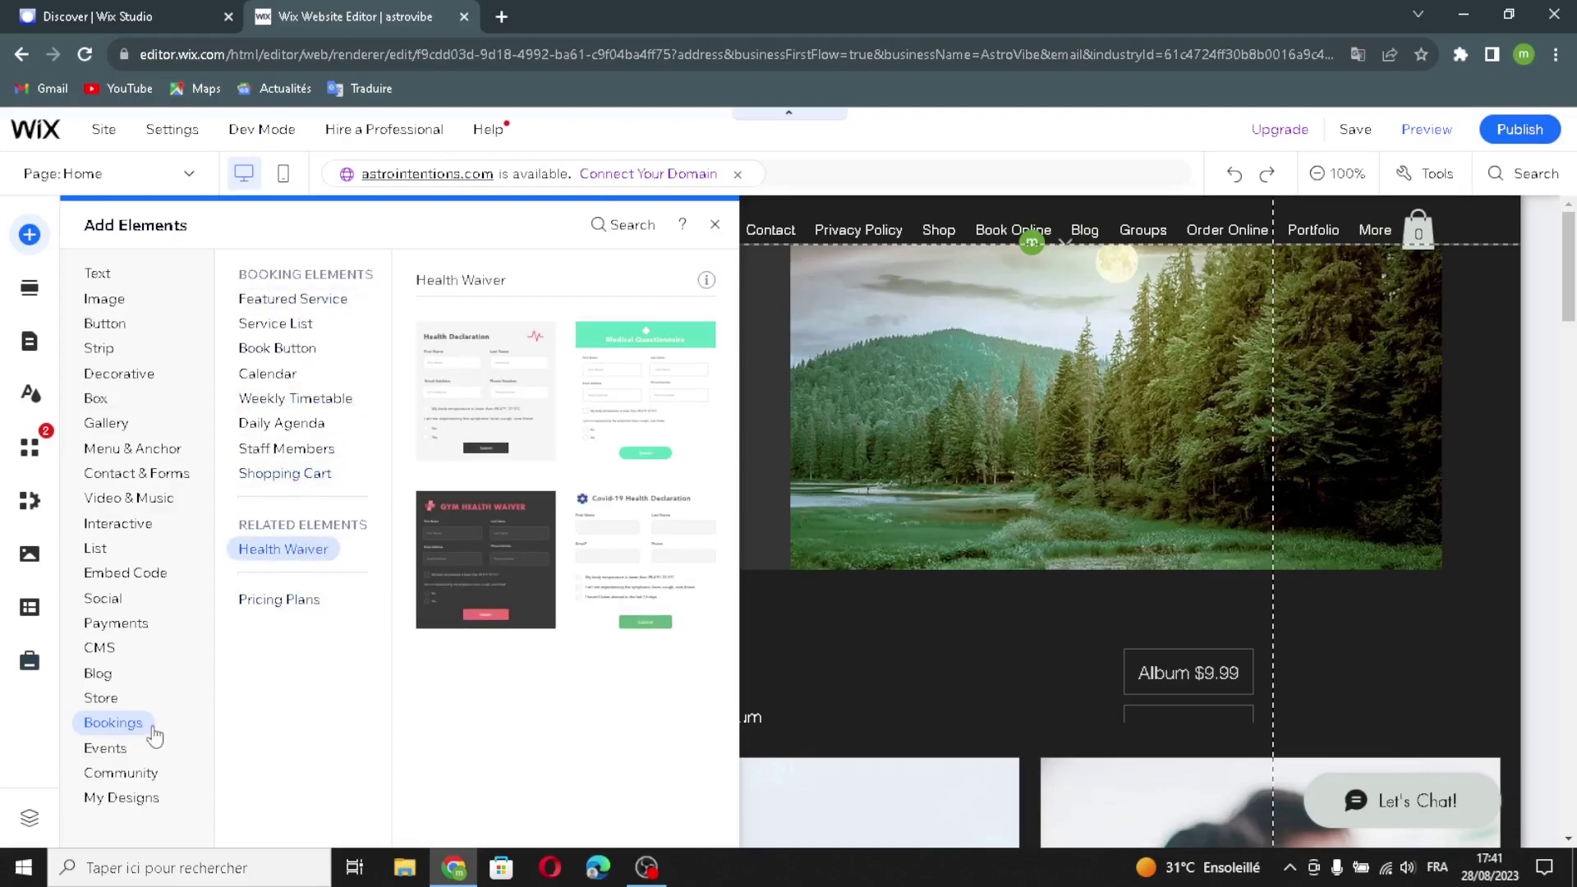
# Examine the events and community member elements and the saved custom designs, and return to the image elements
pyautogui.click(107, 748)
pyautogui.click(144, 770)
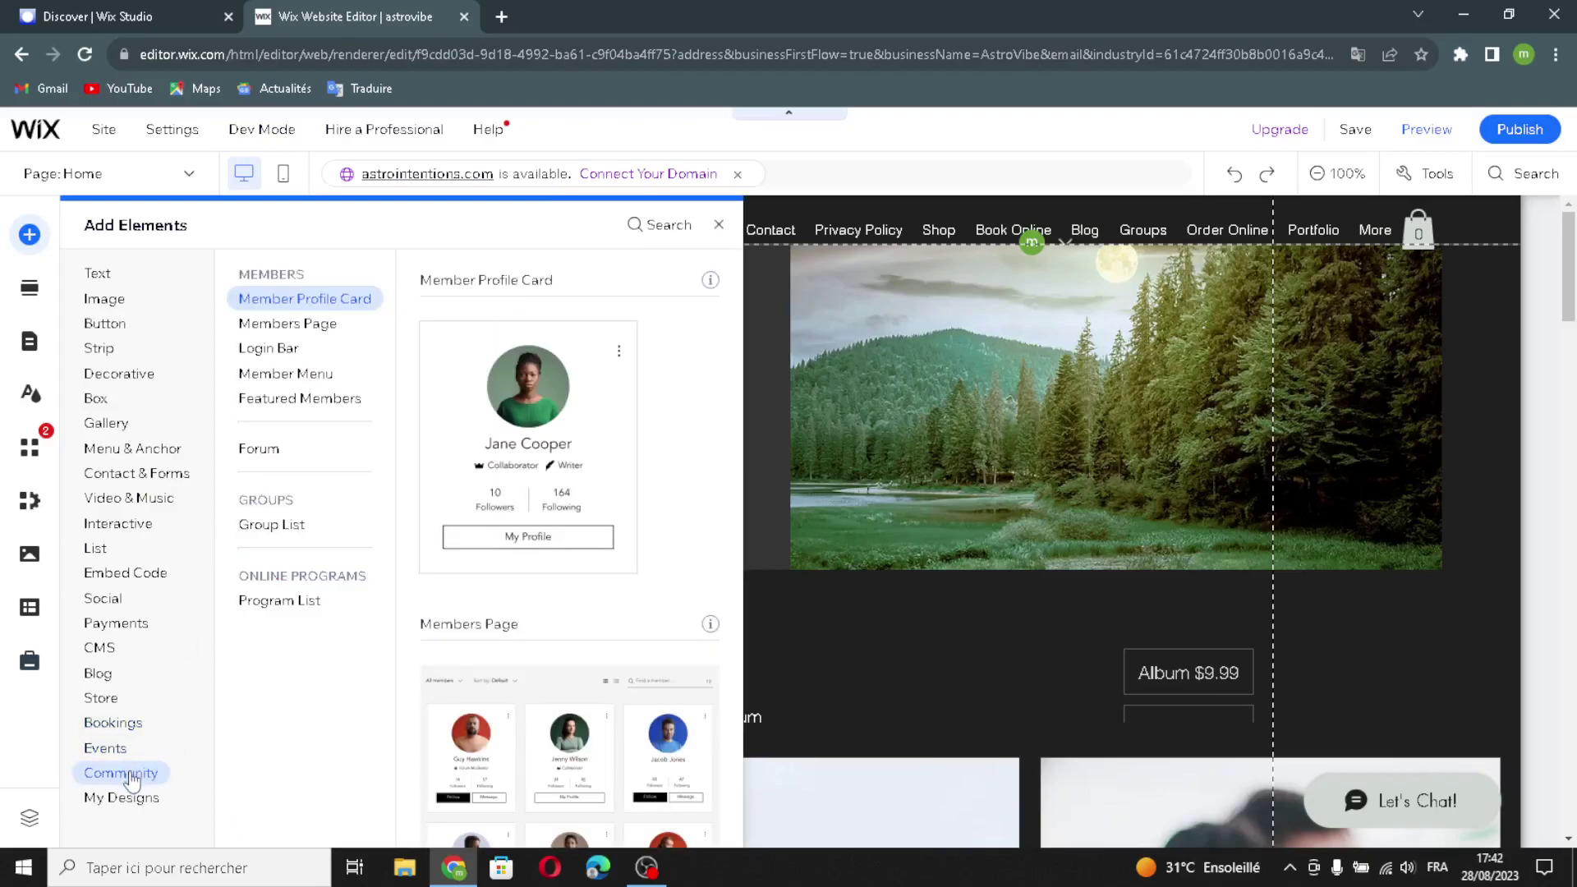
pyautogui.click(122, 798)
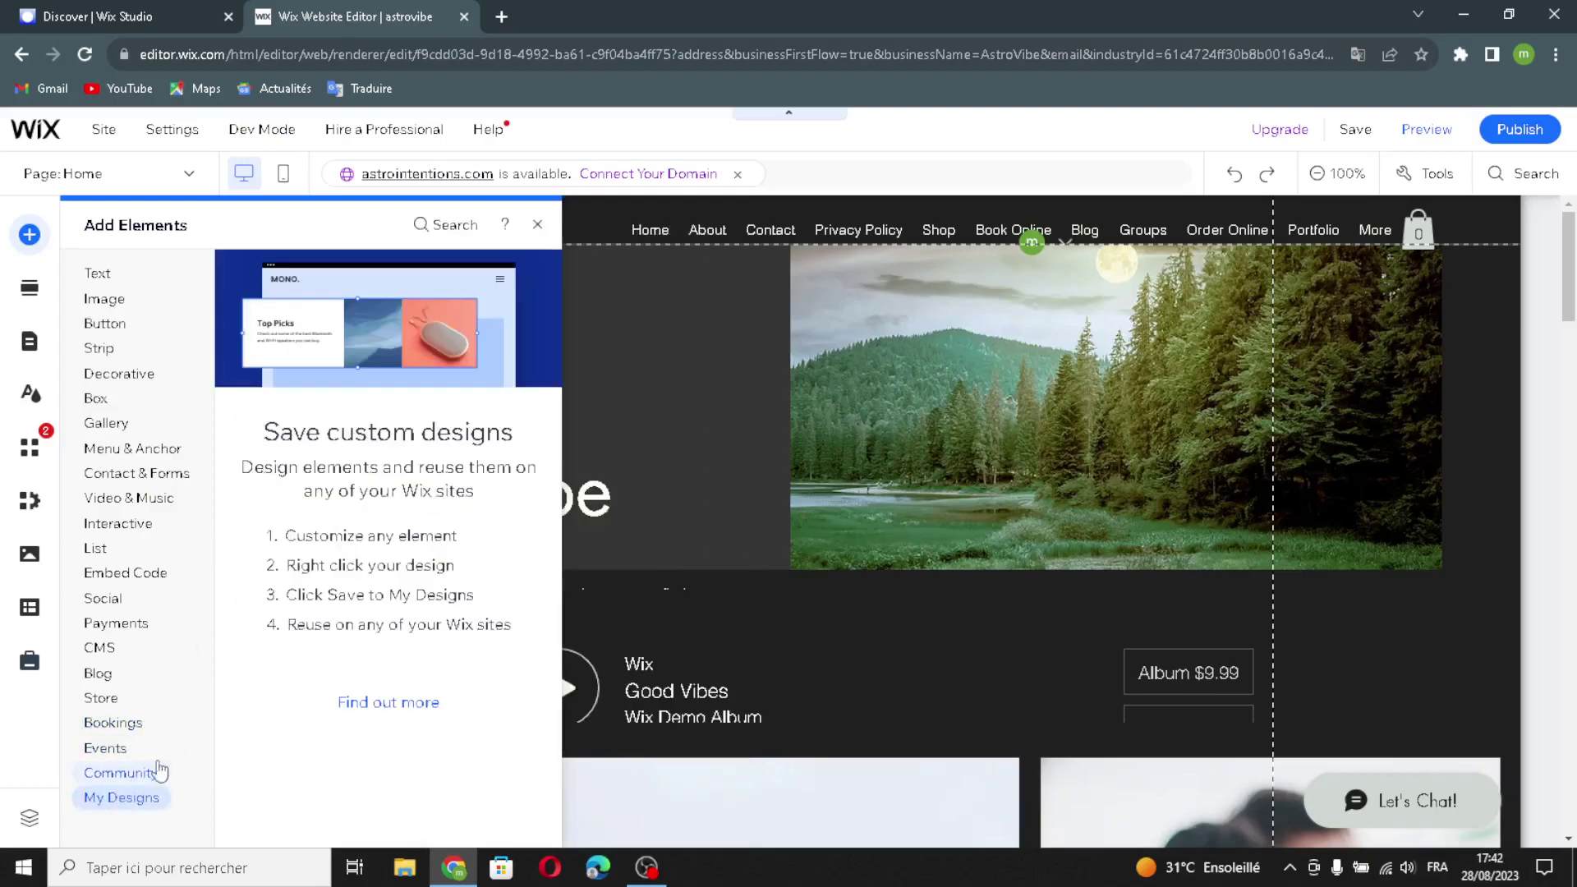
pyautogui.click(119, 772)
pyautogui.click(102, 299)
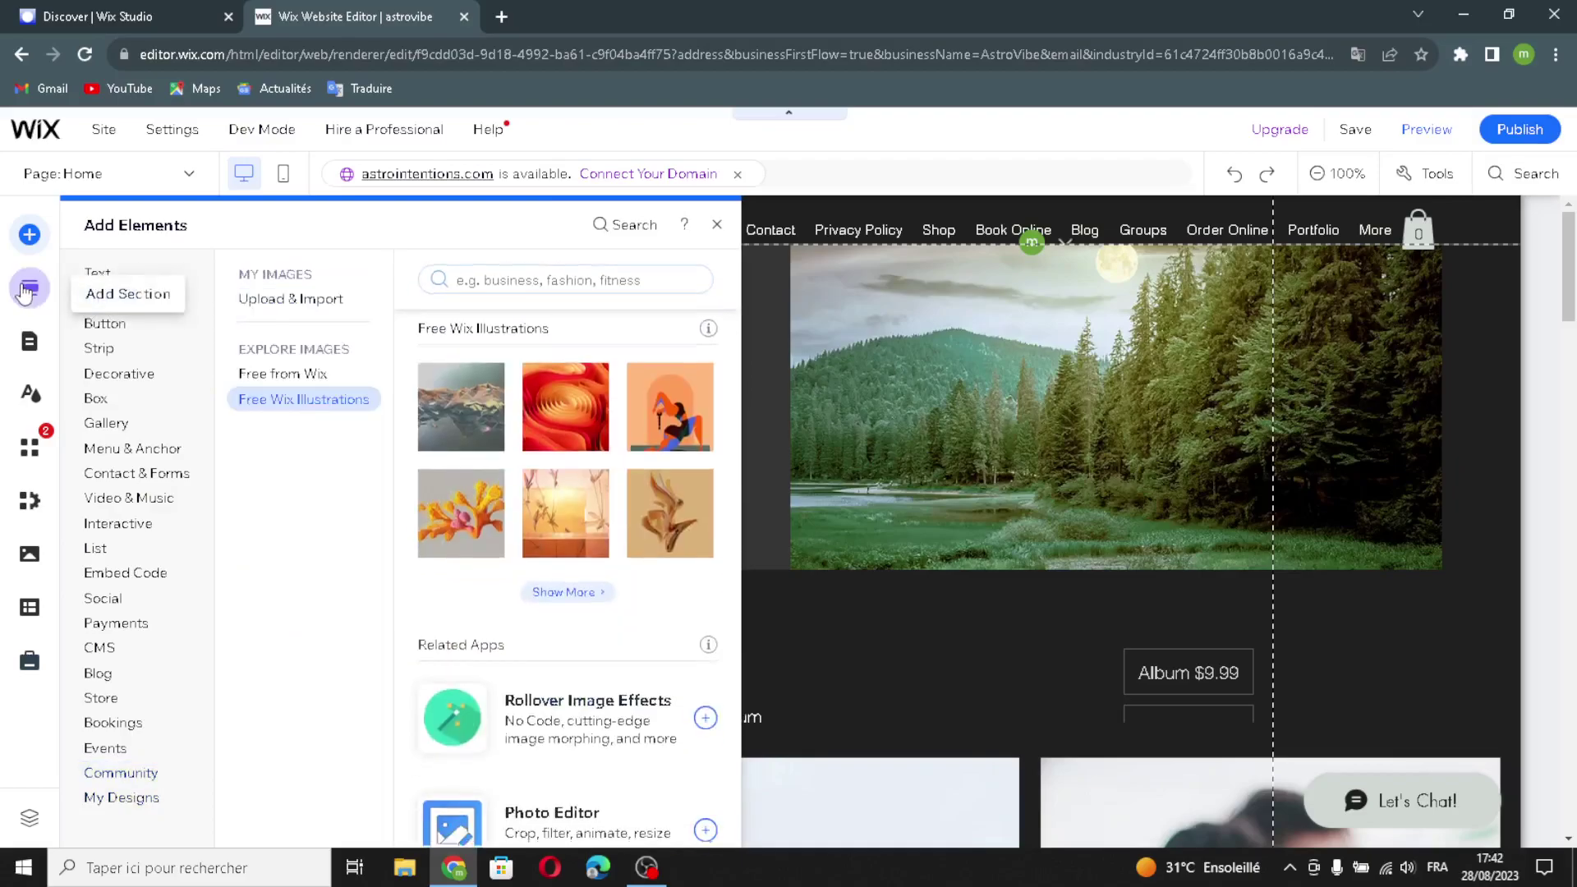
# Examine the ready-made section categories, the site's pages and menu, and the site design options
pyautogui.click(29, 288)
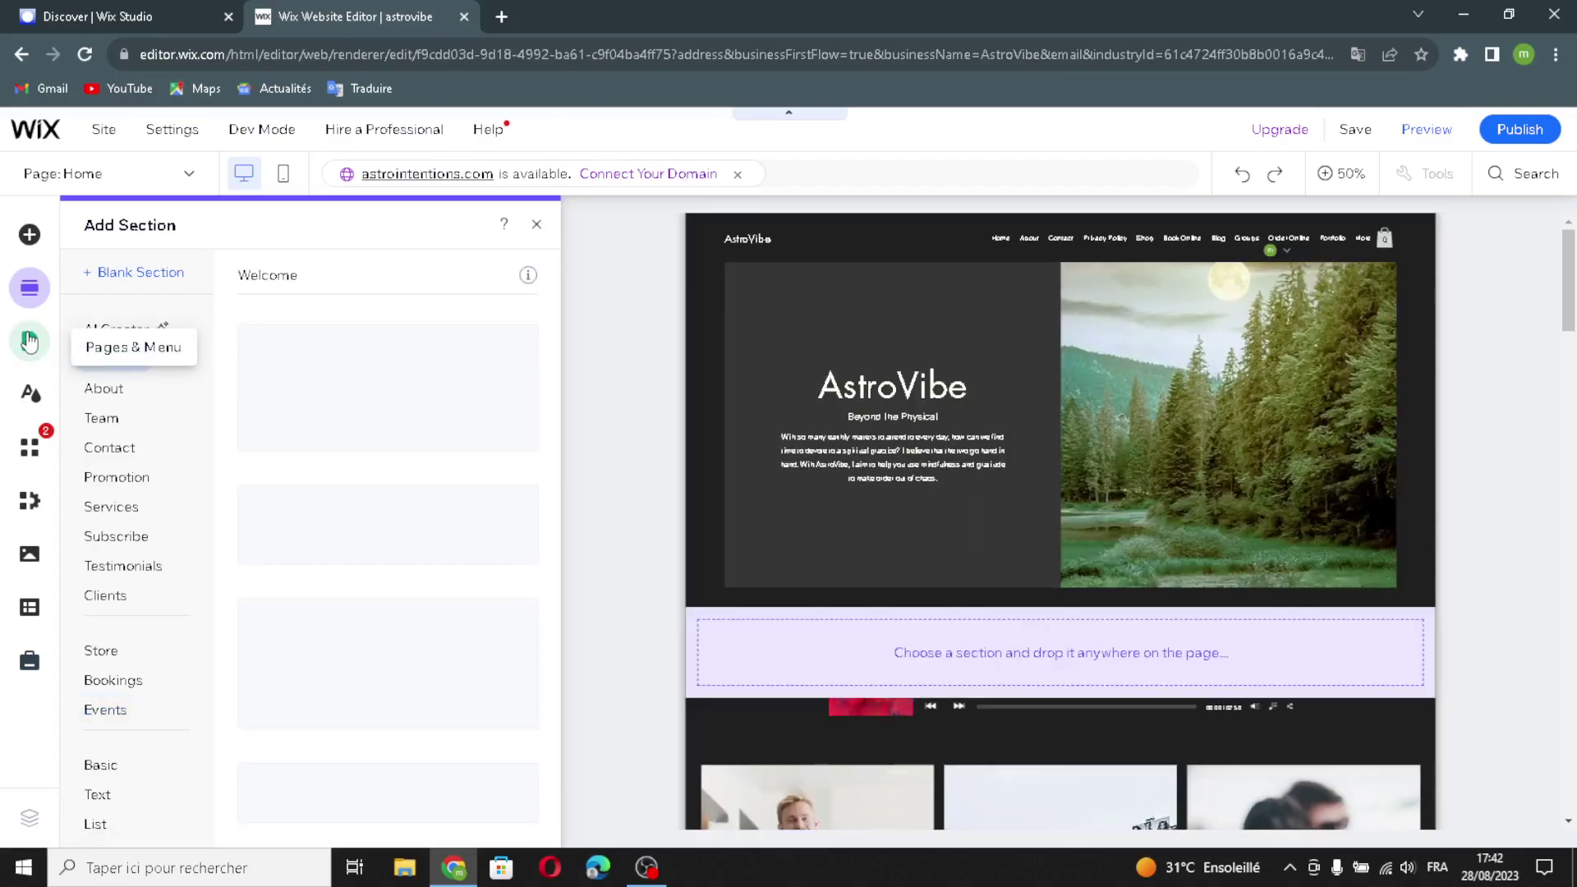
pyautogui.click(30, 342)
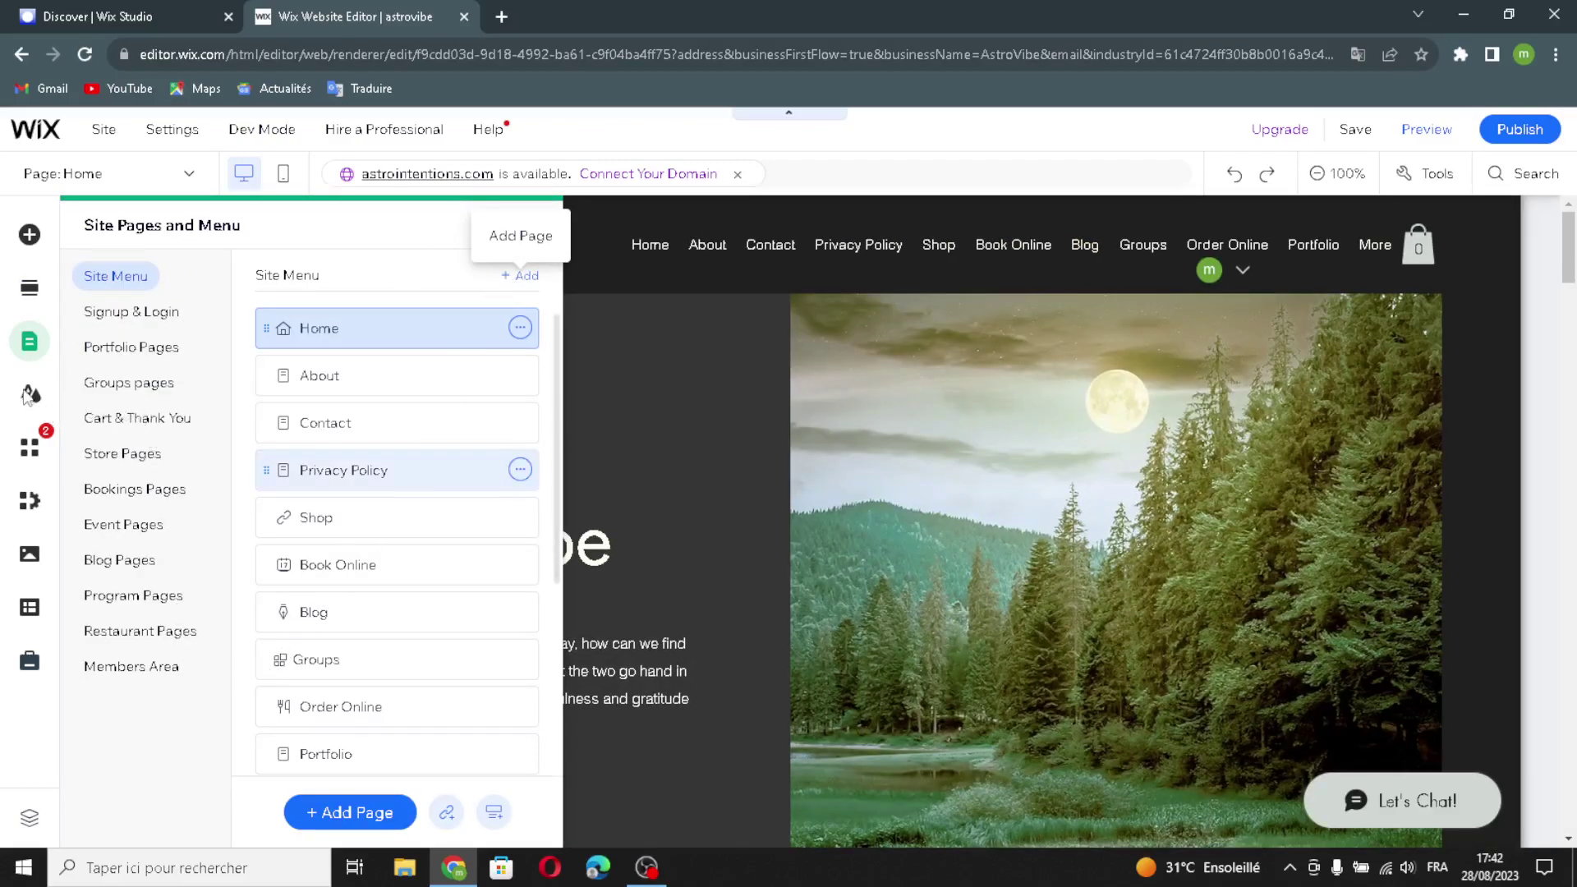
pyautogui.click(30, 395)
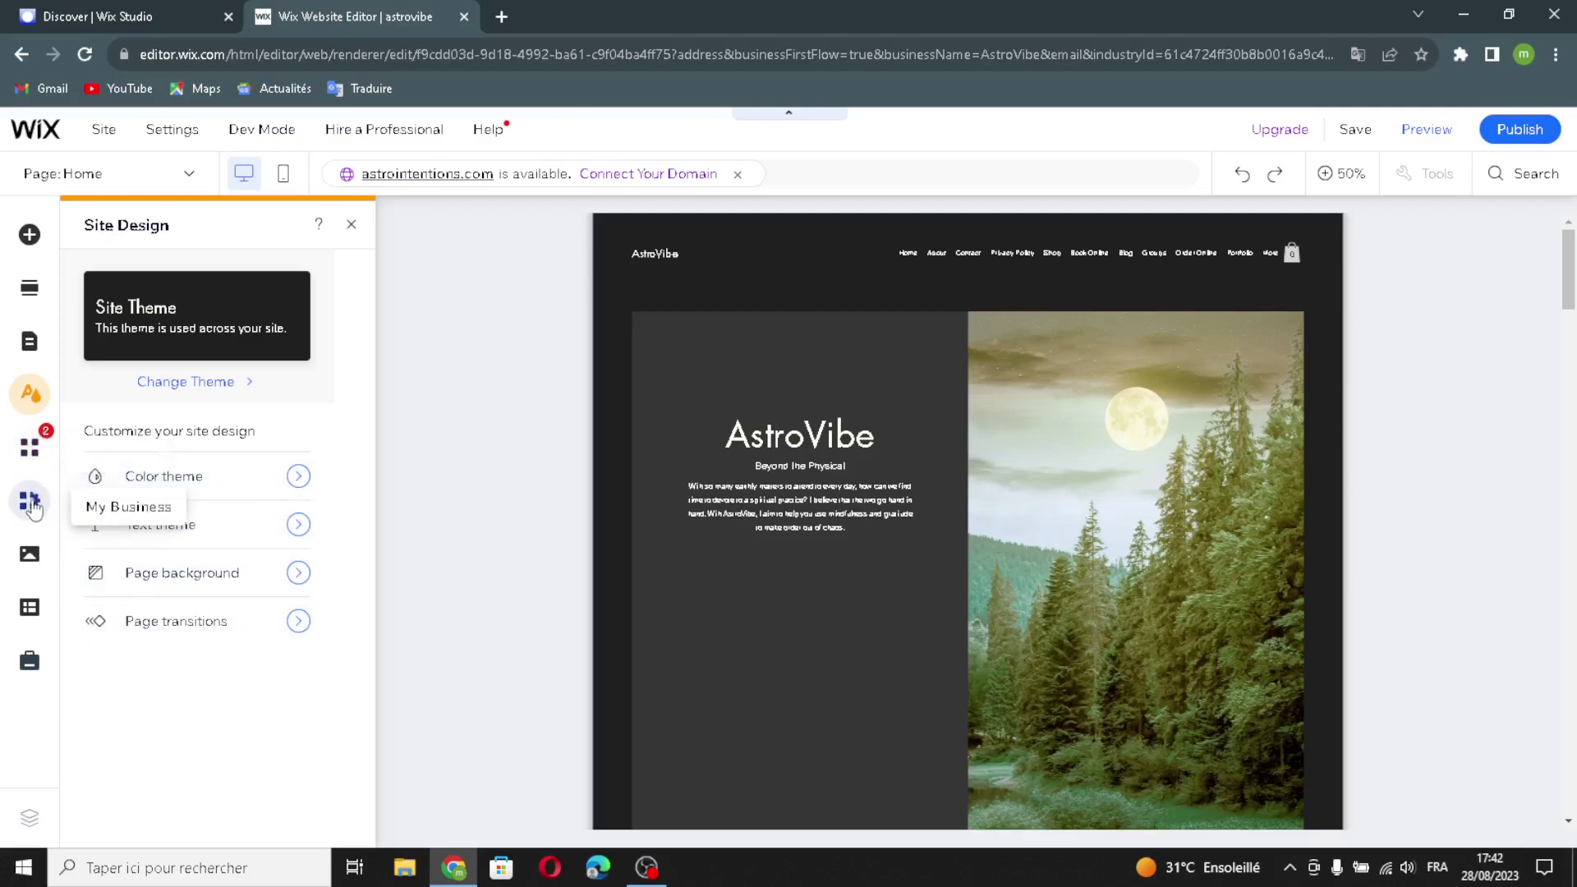
# Examine the media options, from upload sources, Photo Studio and Video Maker to the free Wix images and videos
pyautogui.click(30, 565)
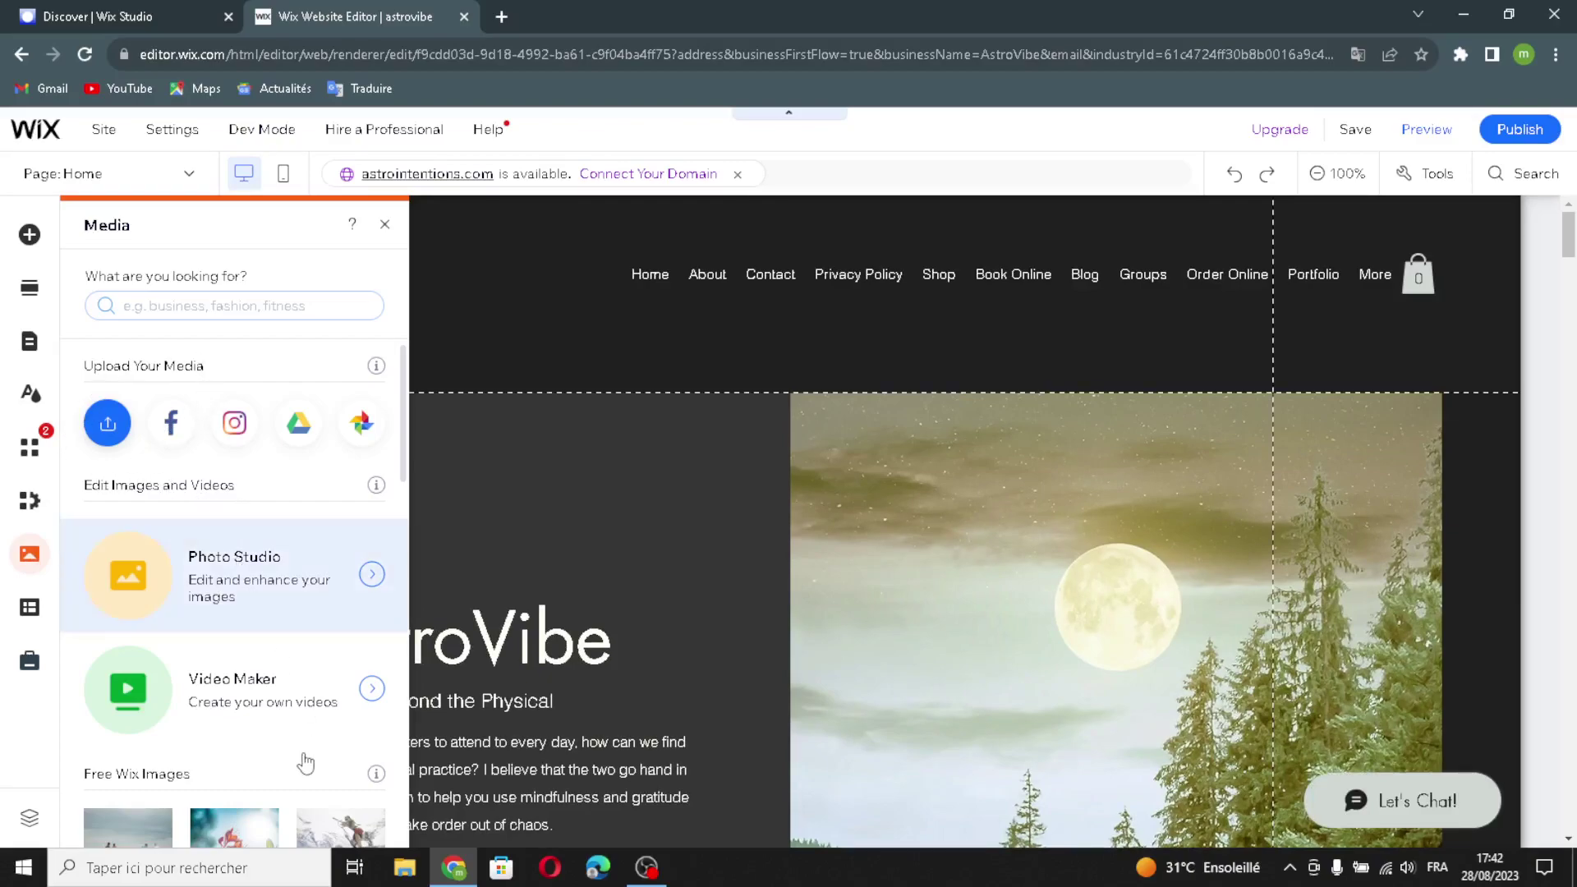
pyautogui.scroll(-1, 136, 762)
pyautogui.scroll(-4, 143, 747)
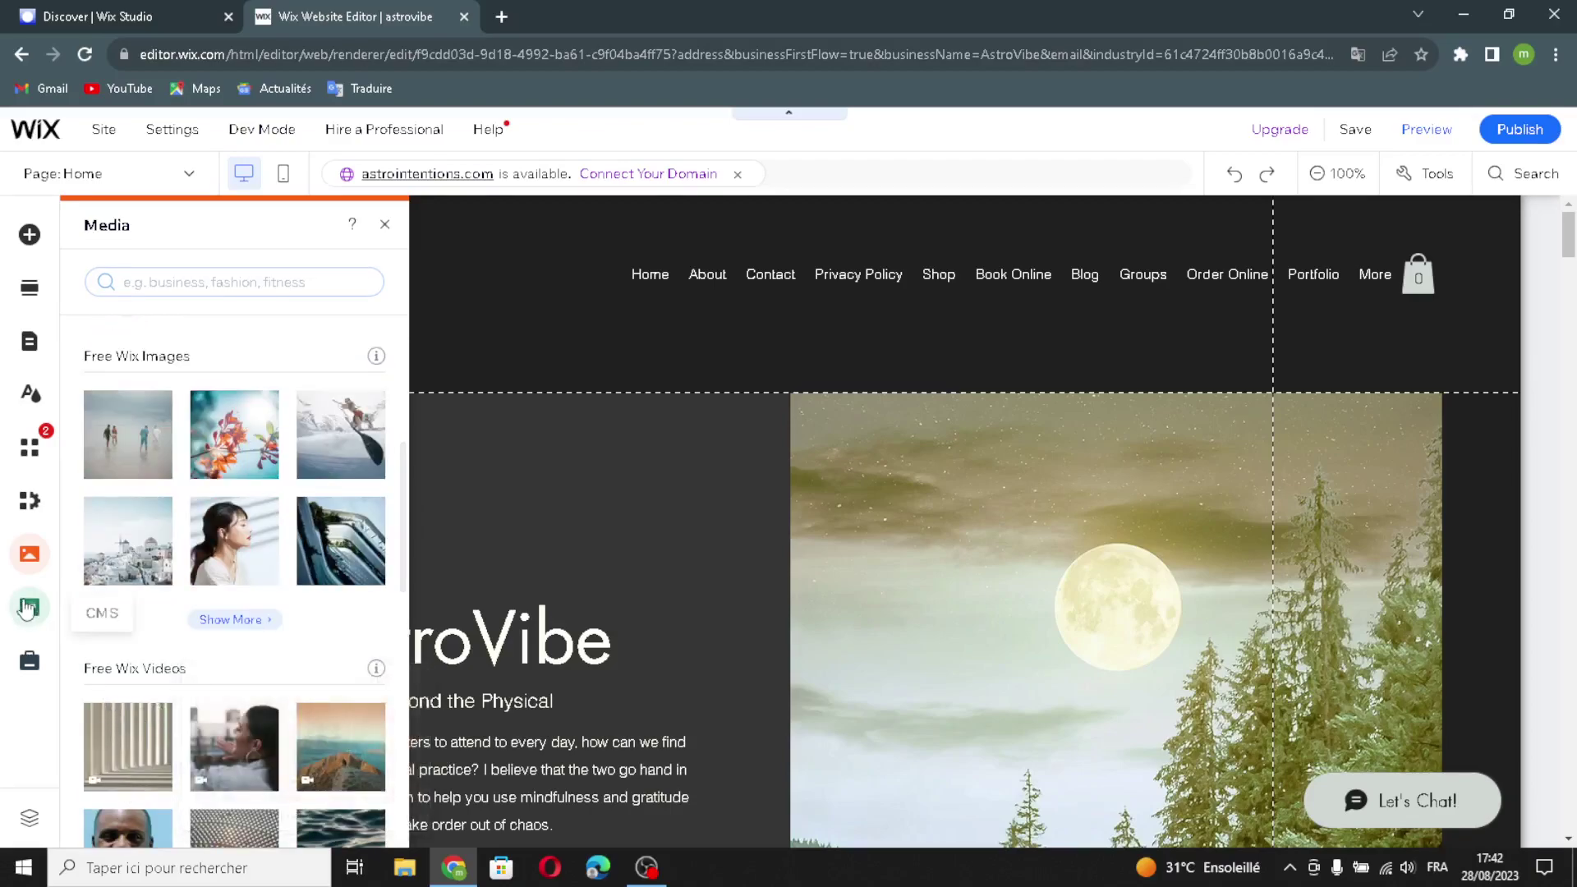
# Examine the CMS introduction and the Marketing & SEO options, then return to the page canvas
pyautogui.click(29, 608)
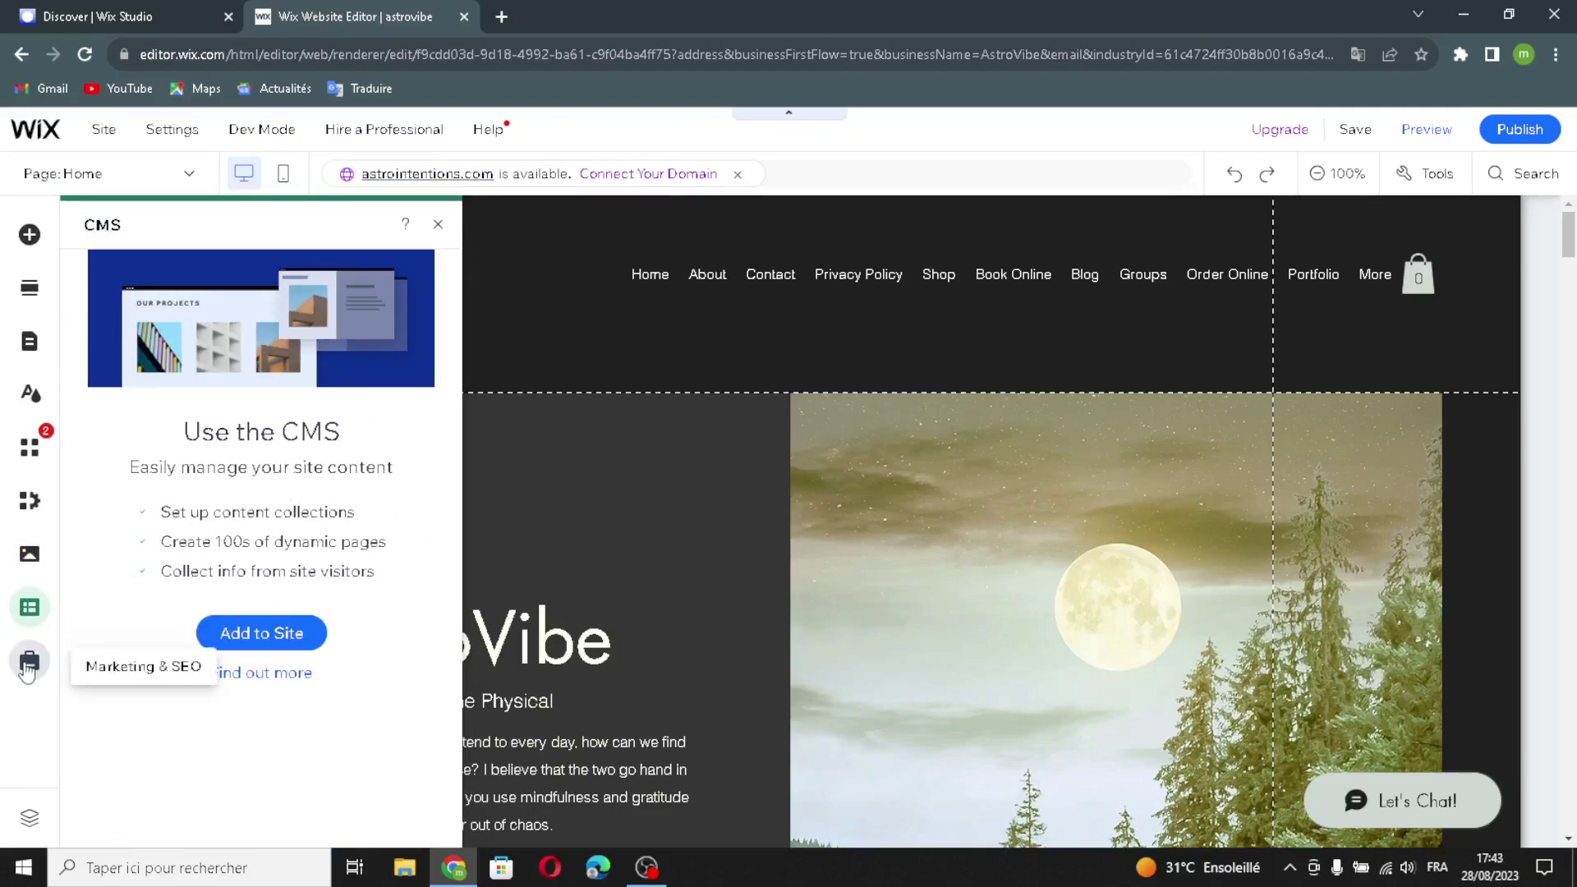
pyautogui.click(29, 663)
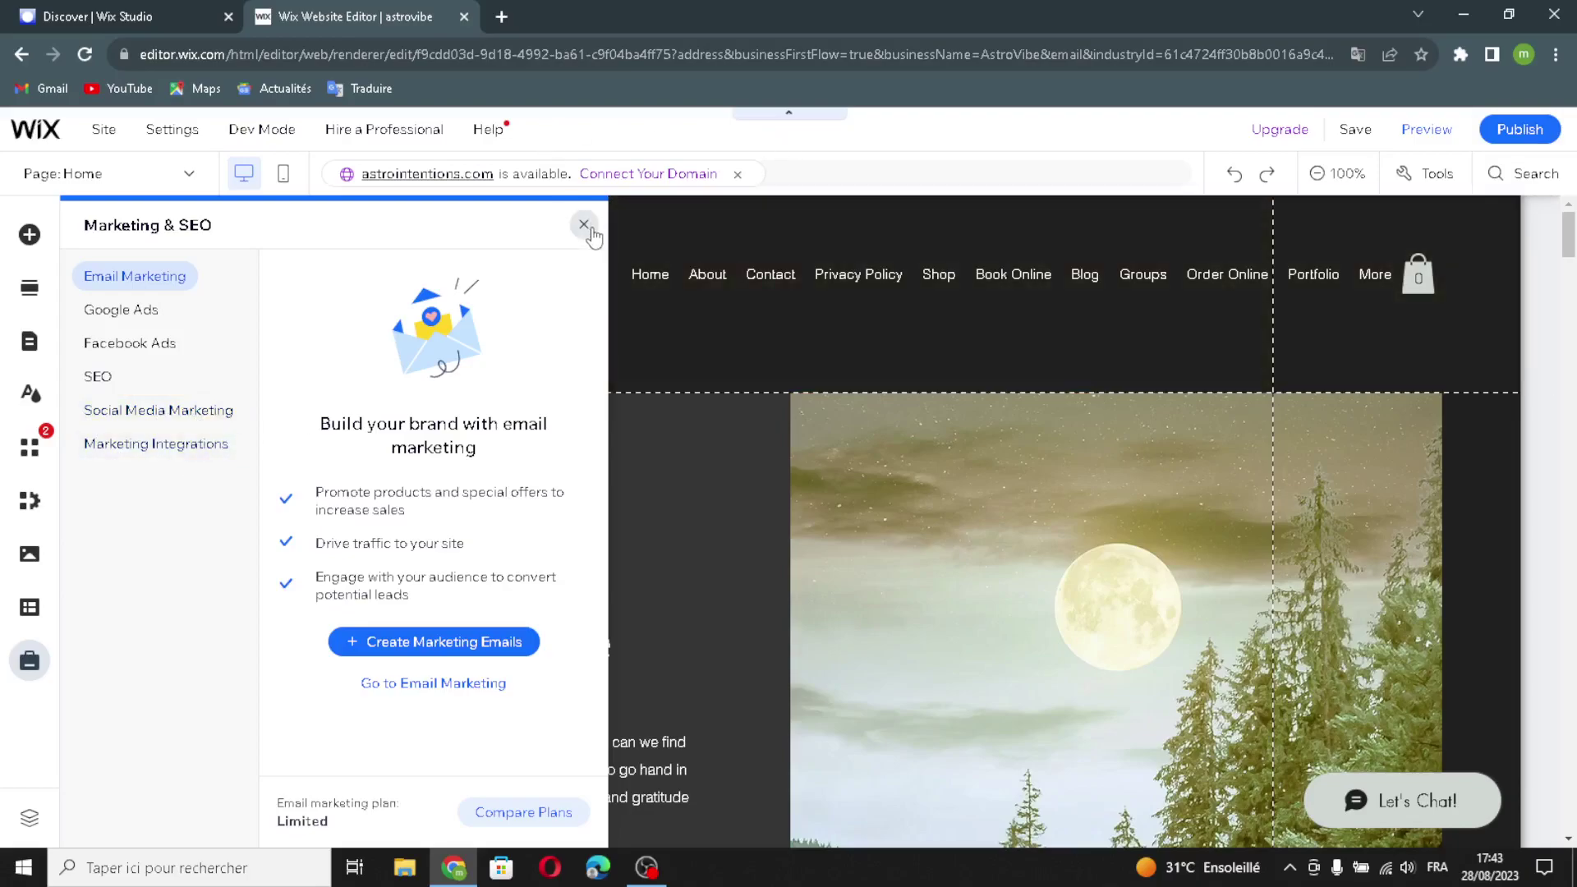
pyautogui.click(584, 224)
# Examine the Home page's forest image section and its additional section actions
pyautogui.scroll(-7, 988, 589)
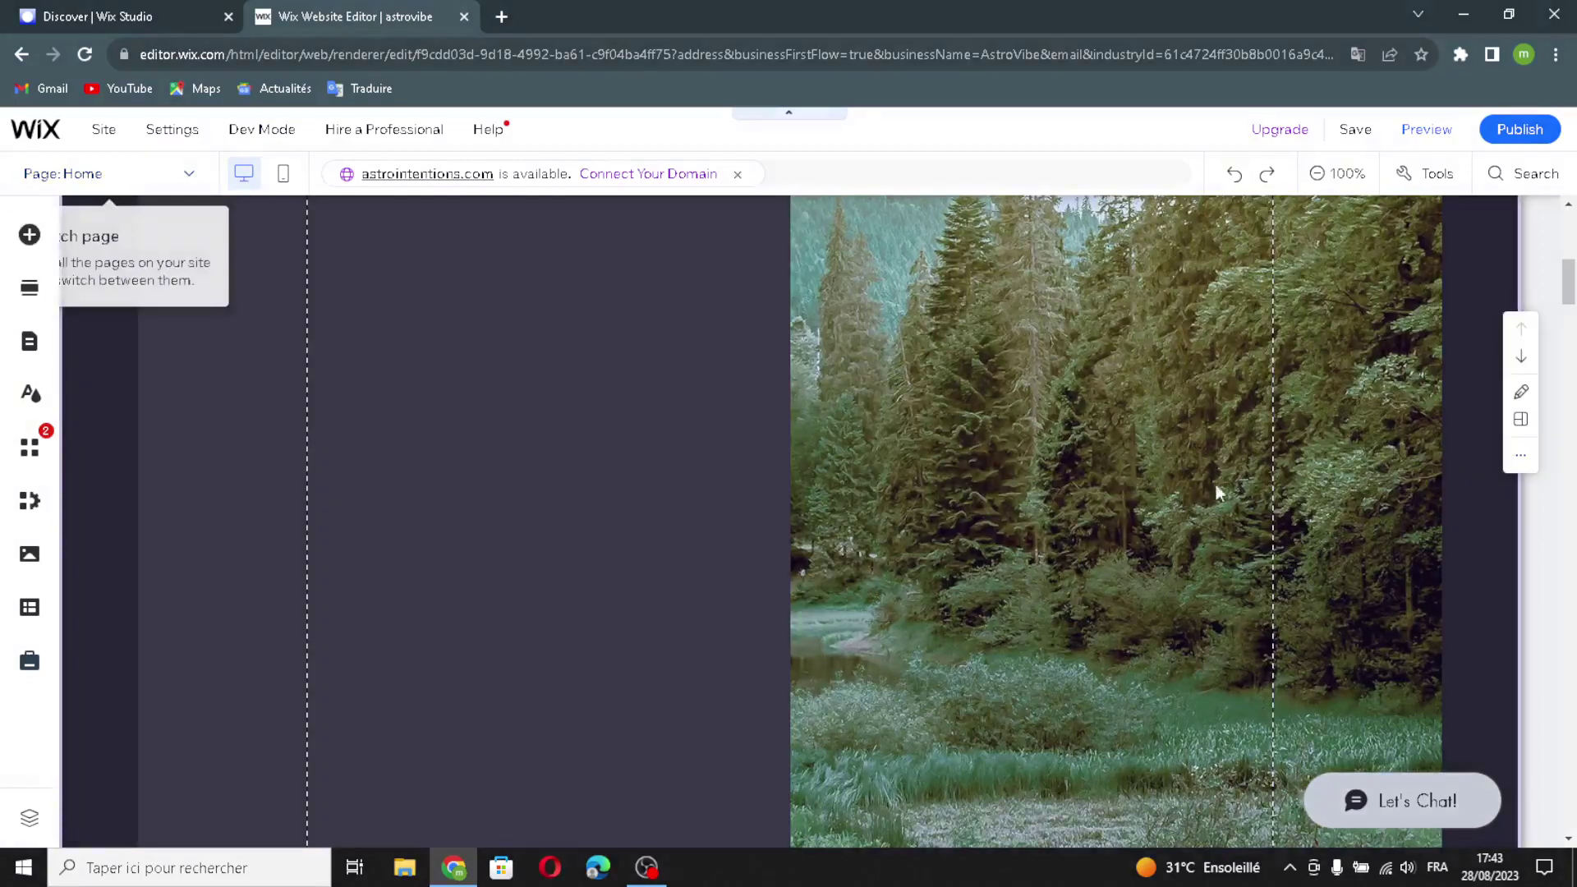
pyautogui.scroll(-3, 1222, 507)
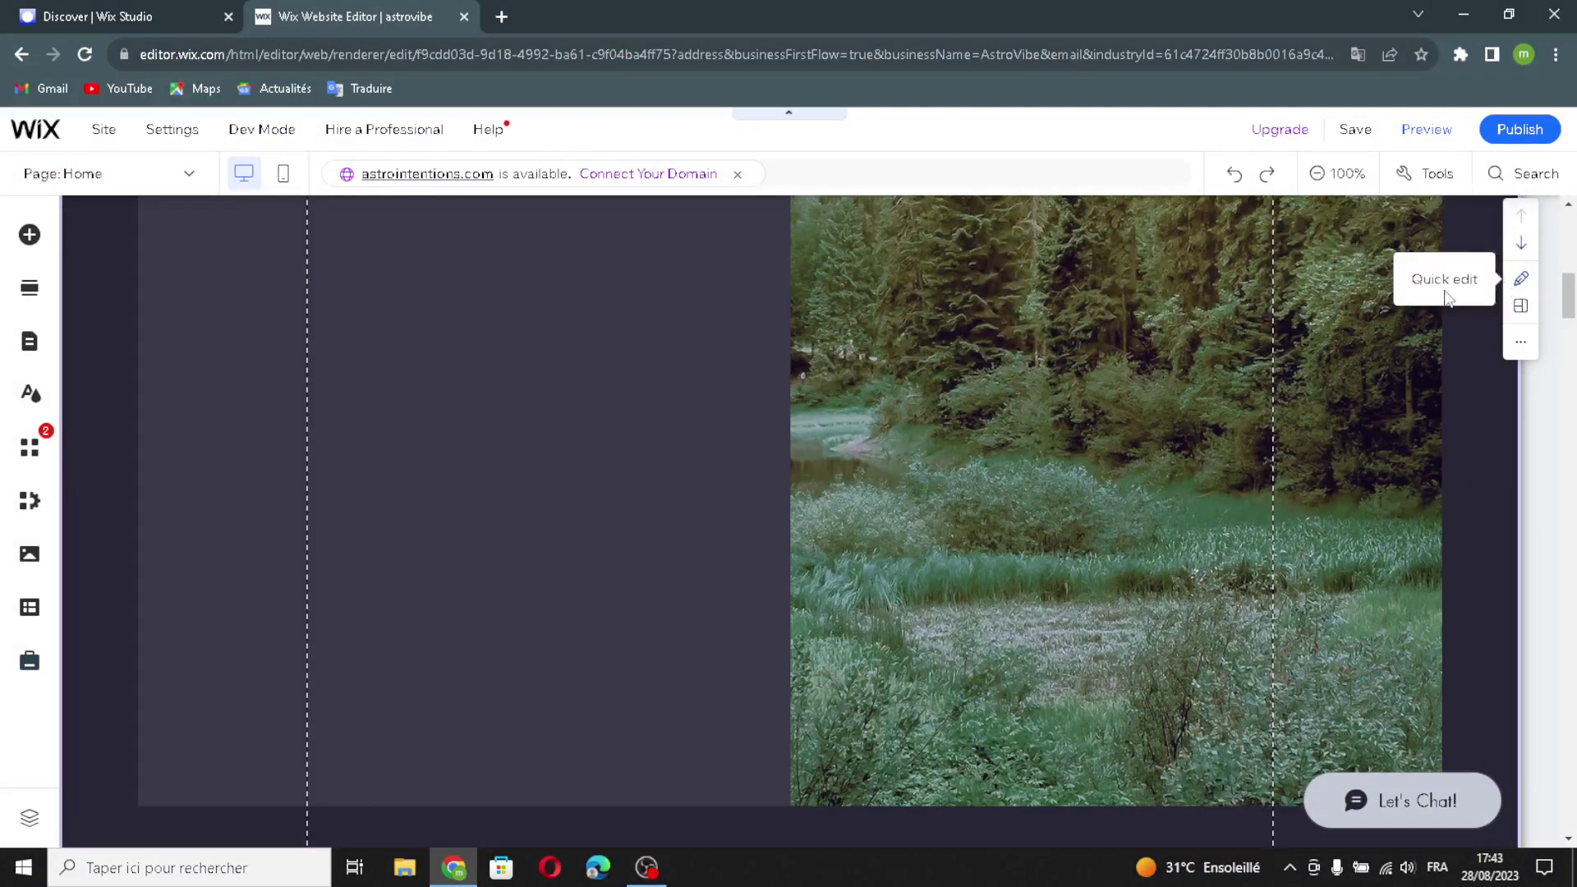
pyautogui.click(1520, 342)
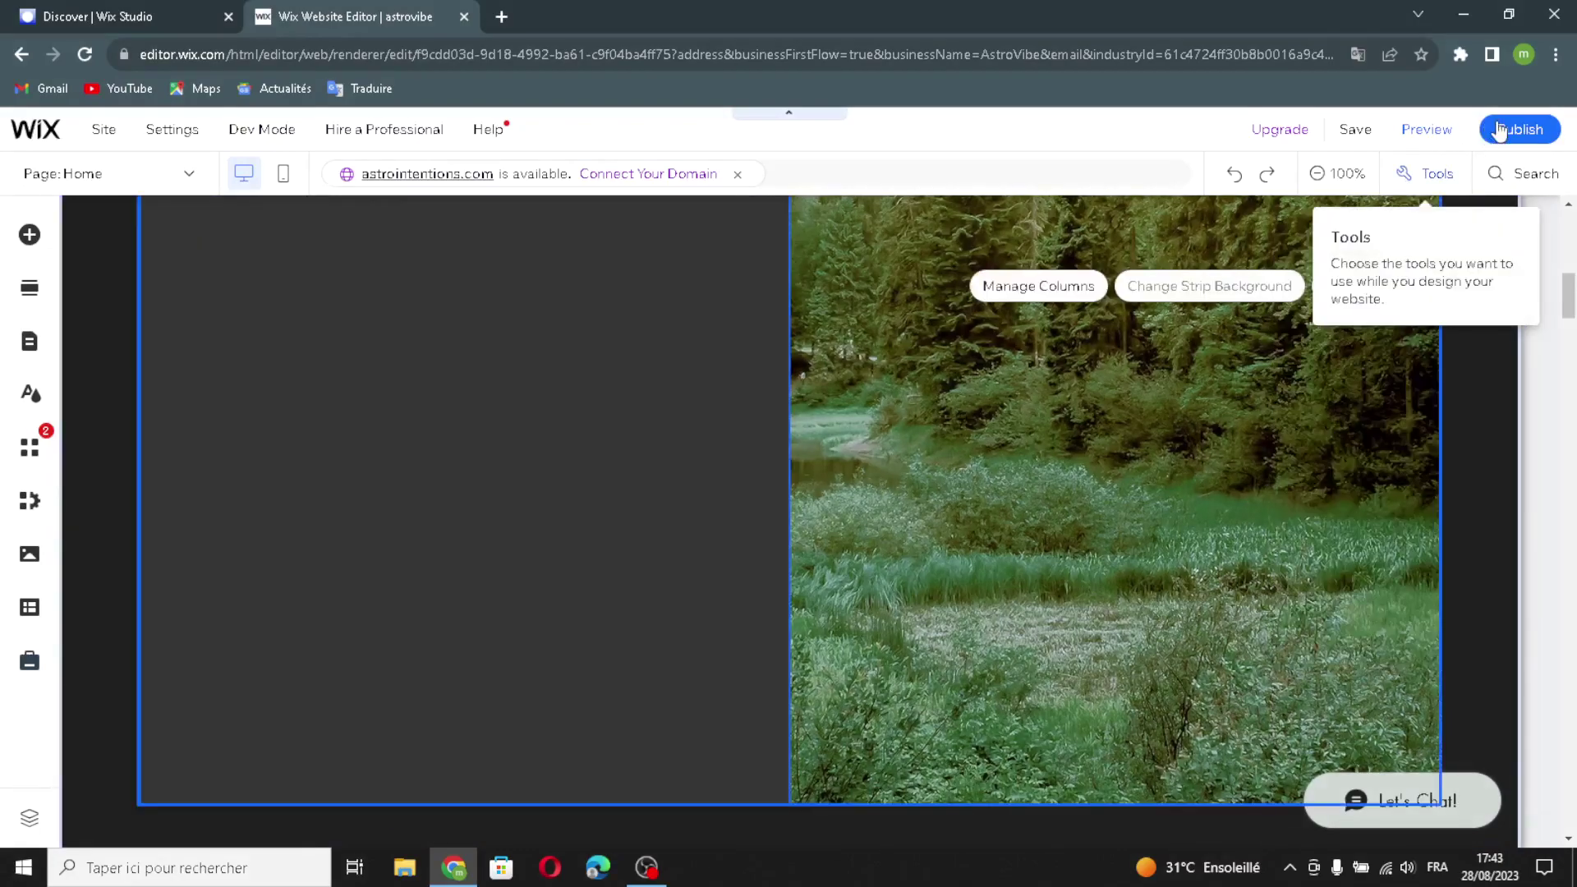
# Publish the AstroVibe site and dismiss the follow-up offers for a logo and mobile editing
pyautogui.click(1511, 132)
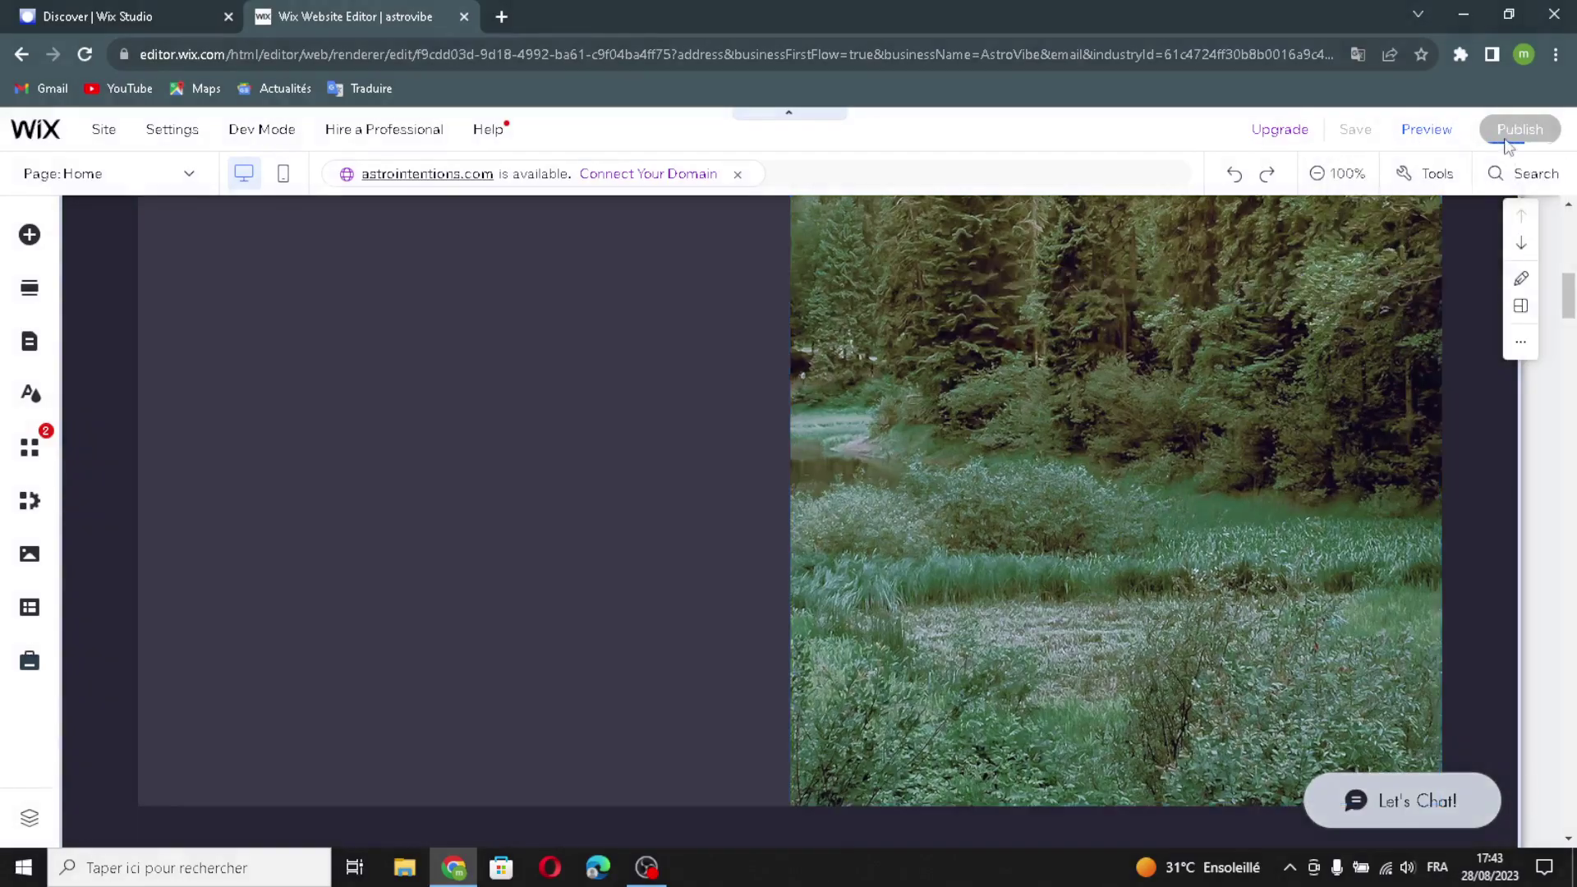
pyautogui.moveTo(1516, 135)
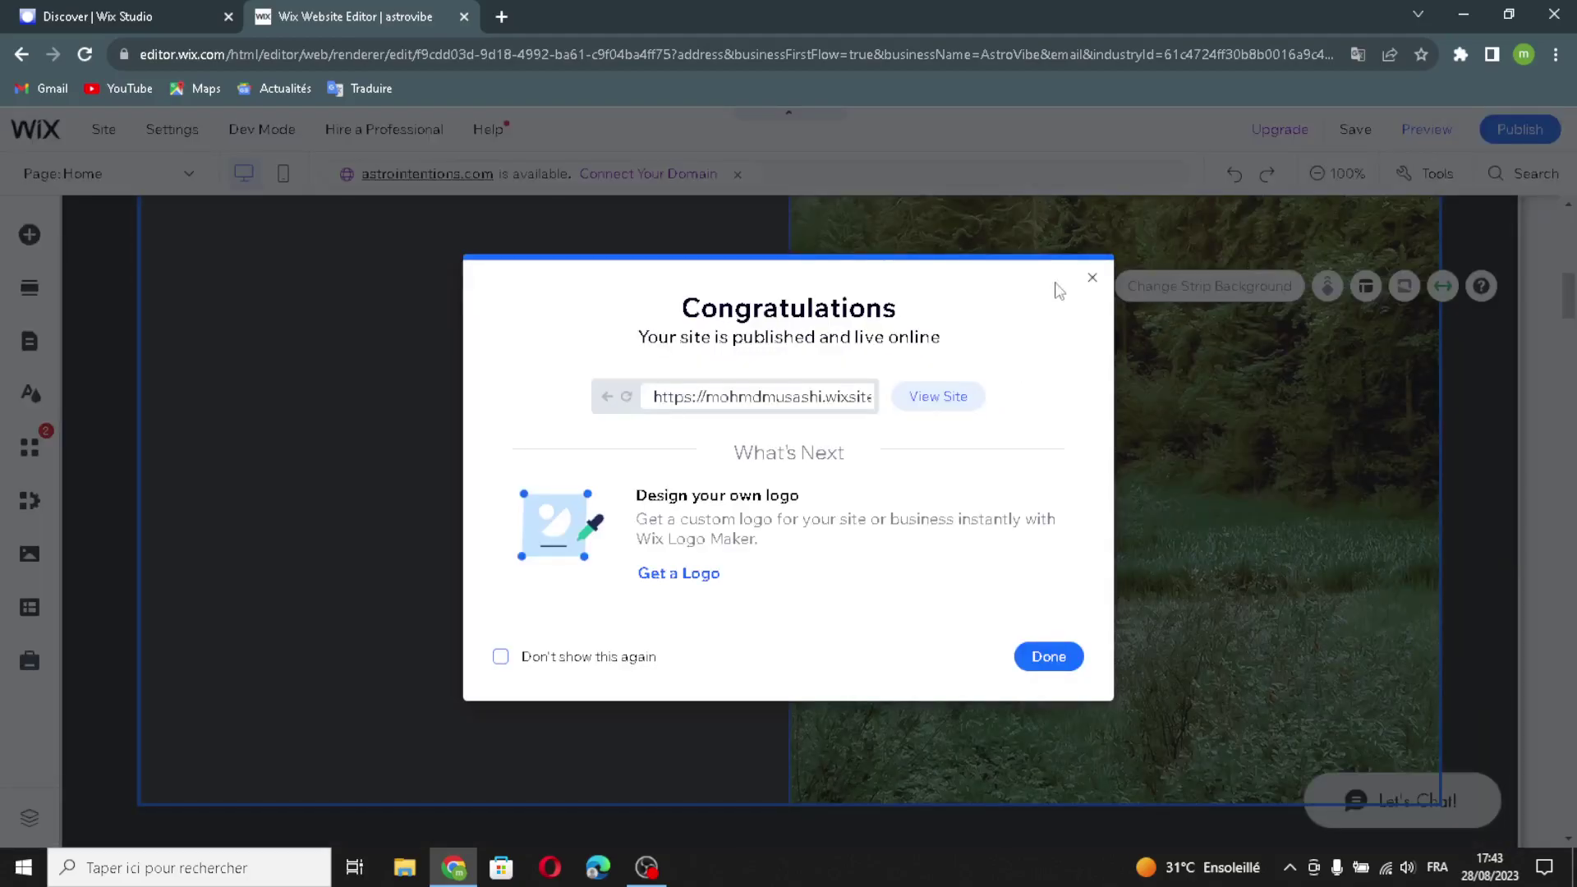
pyautogui.click(1093, 279)
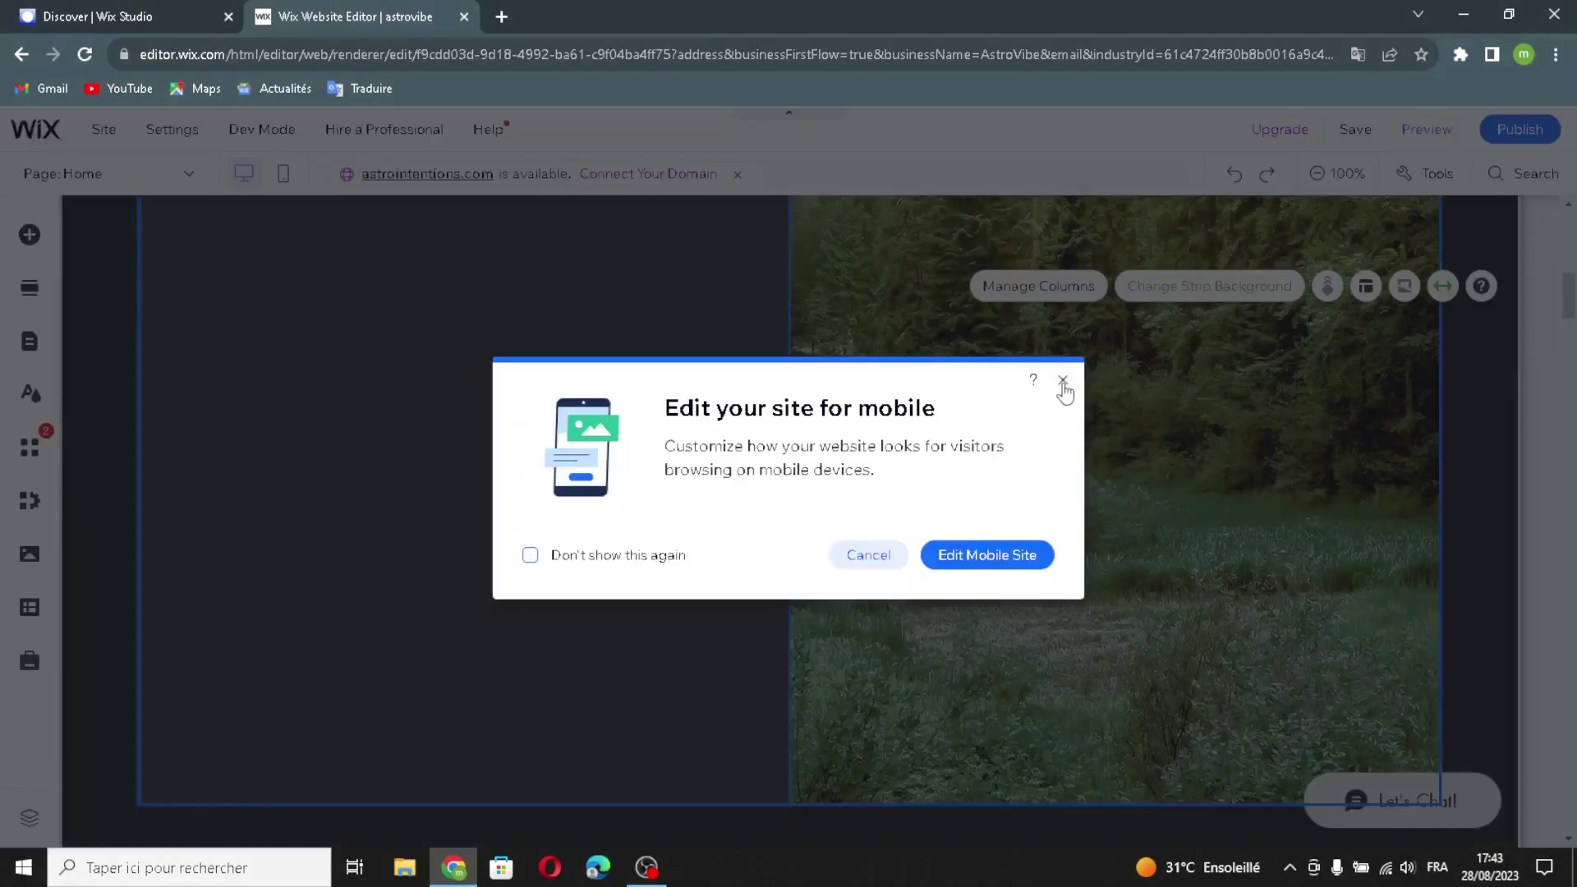
pyautogui.click(1063, 382)
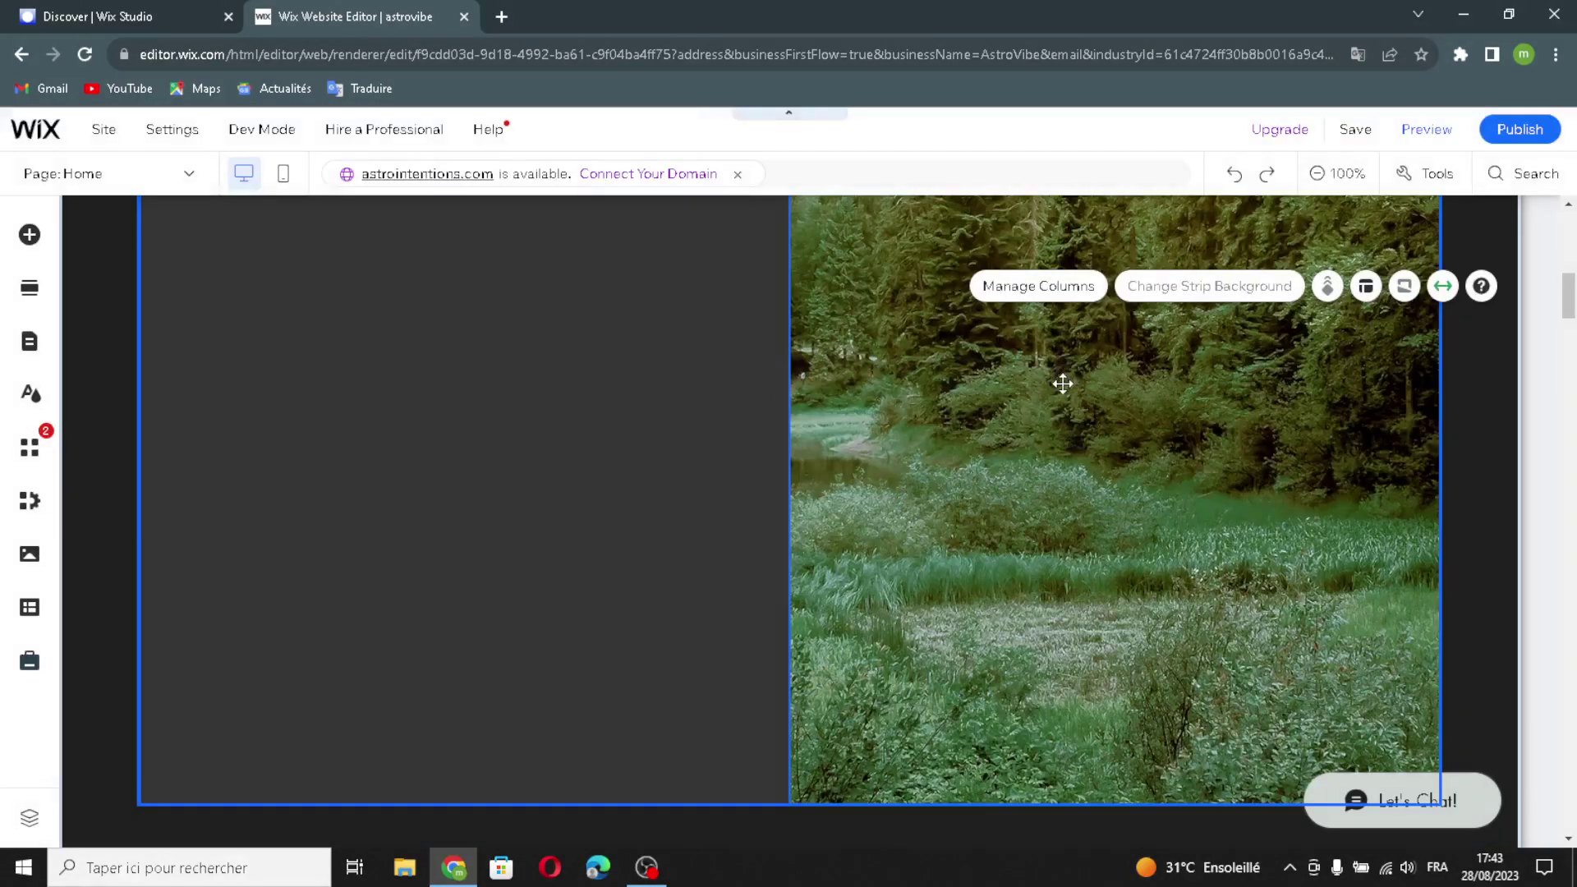